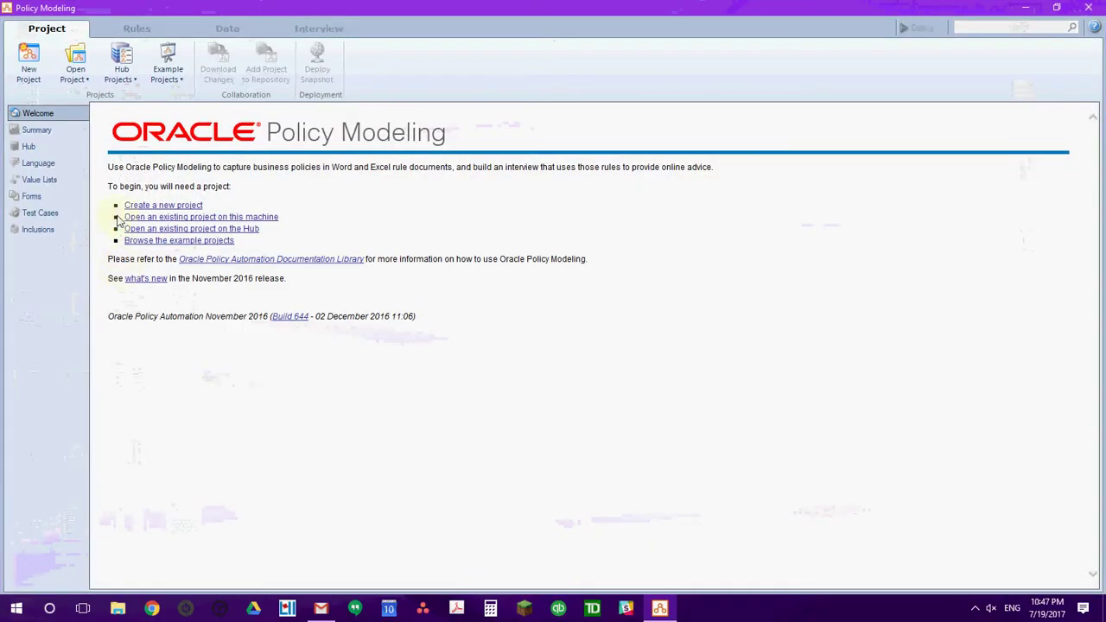
# Open the Law and Logic 2017 Demo project from the recent projects list.
pyautogui.click(82, 80)
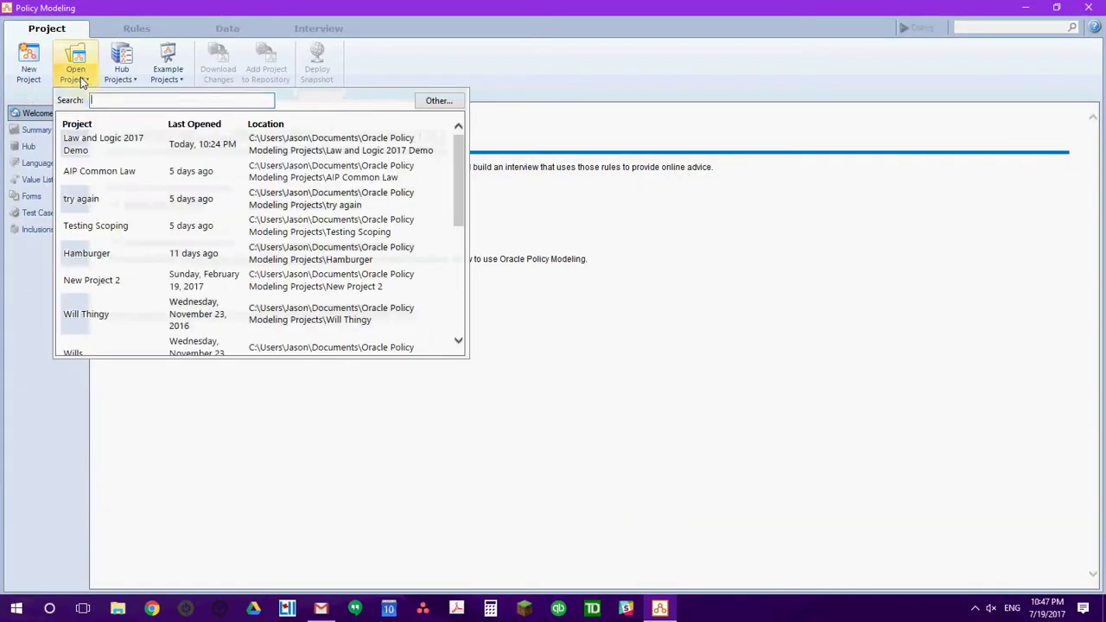
pyautogui.click(78, 141)
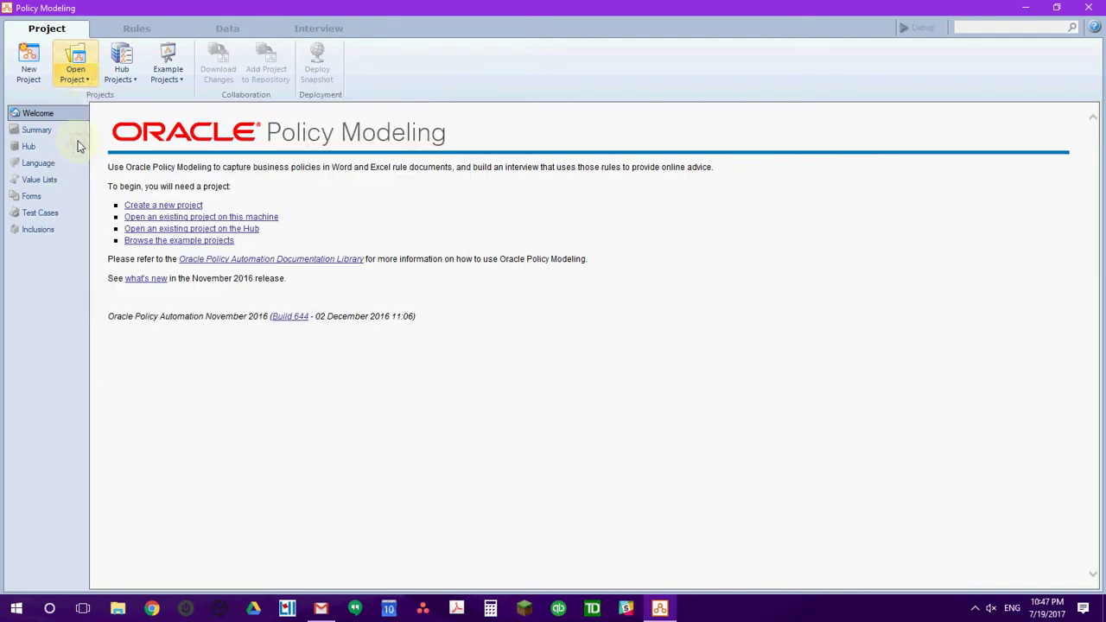
# Open Law and Logic 2017 Demo Rules.docx from the Rules tab in Word.
pyautogui.click(137, 32)
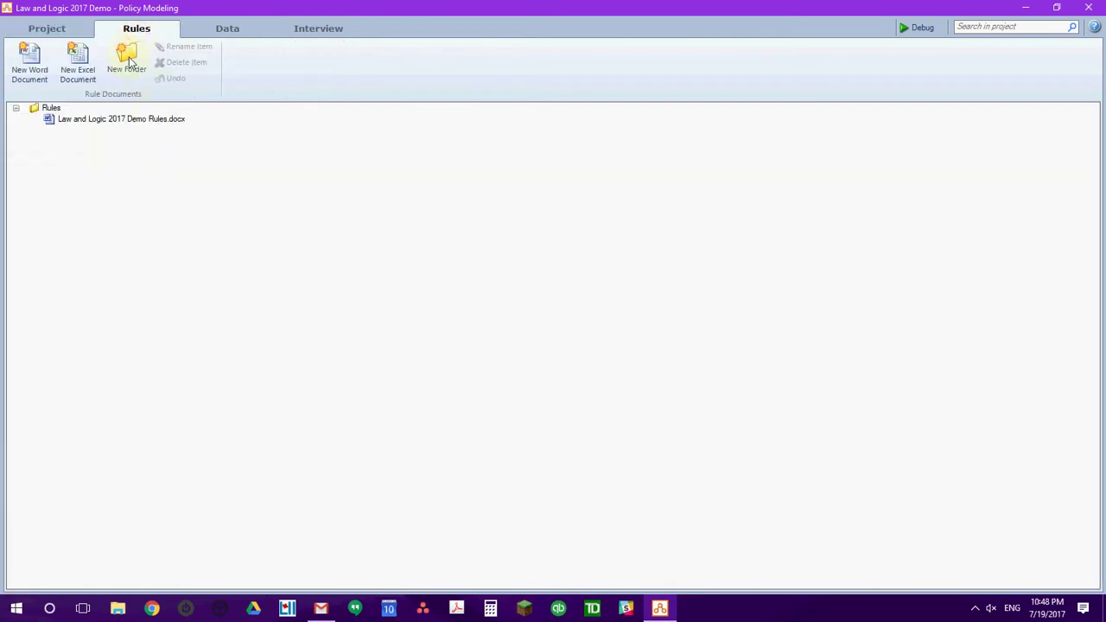
pyautogui.doubleClick(110, 120)
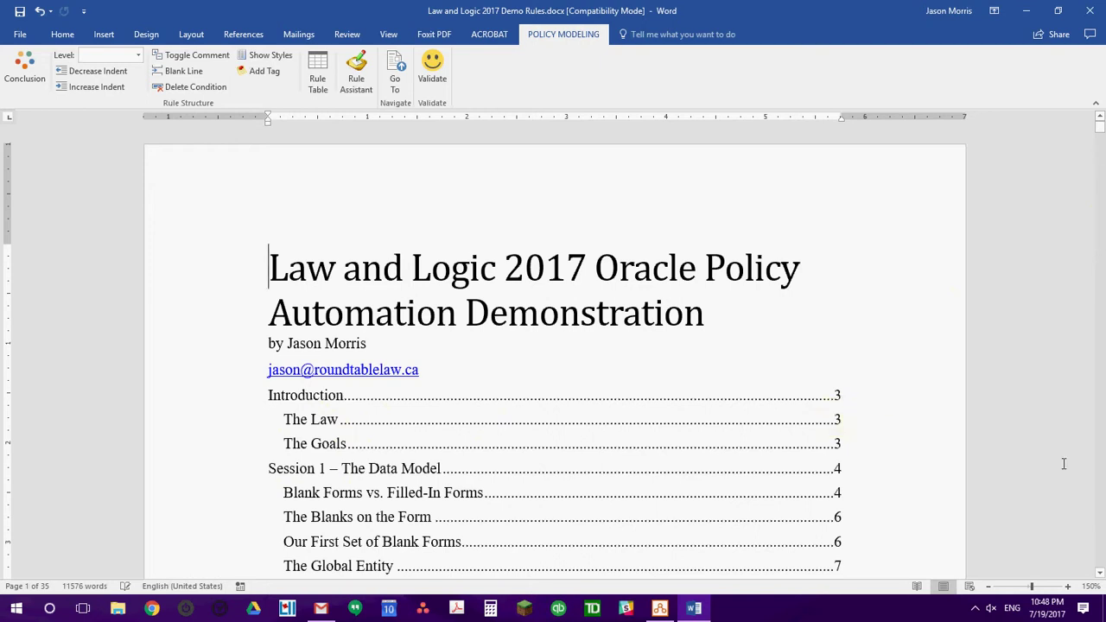
# Scroll to page 3 showing the Act's eight numbered sections and The Goals' three questions.
pyautogui.scroll(-15, 1099, 483)
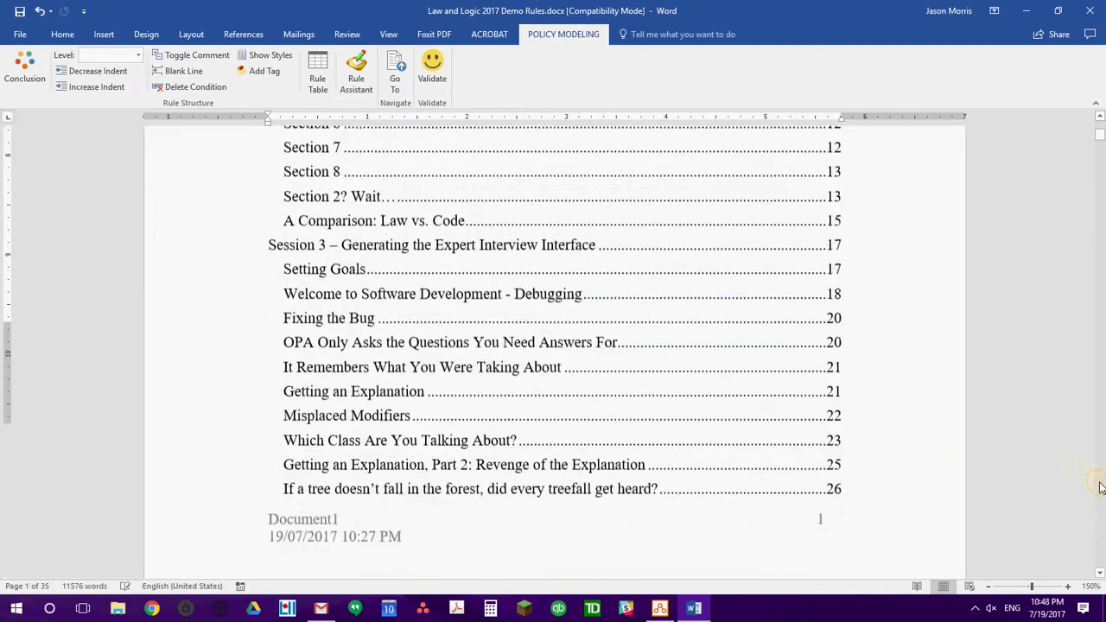
pyautogui.scroll(-20, 1100, 489)
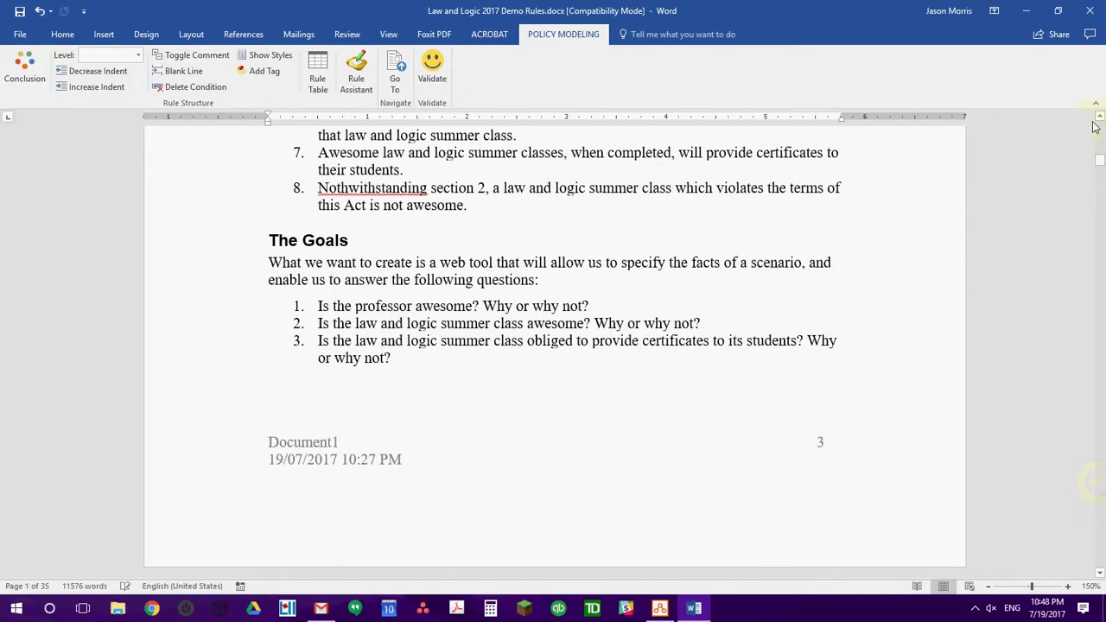
pyautogui.click(1100, 117)
pyautogui.moveTo(1100, 116); pyautogui.dragTo(1100, 117)
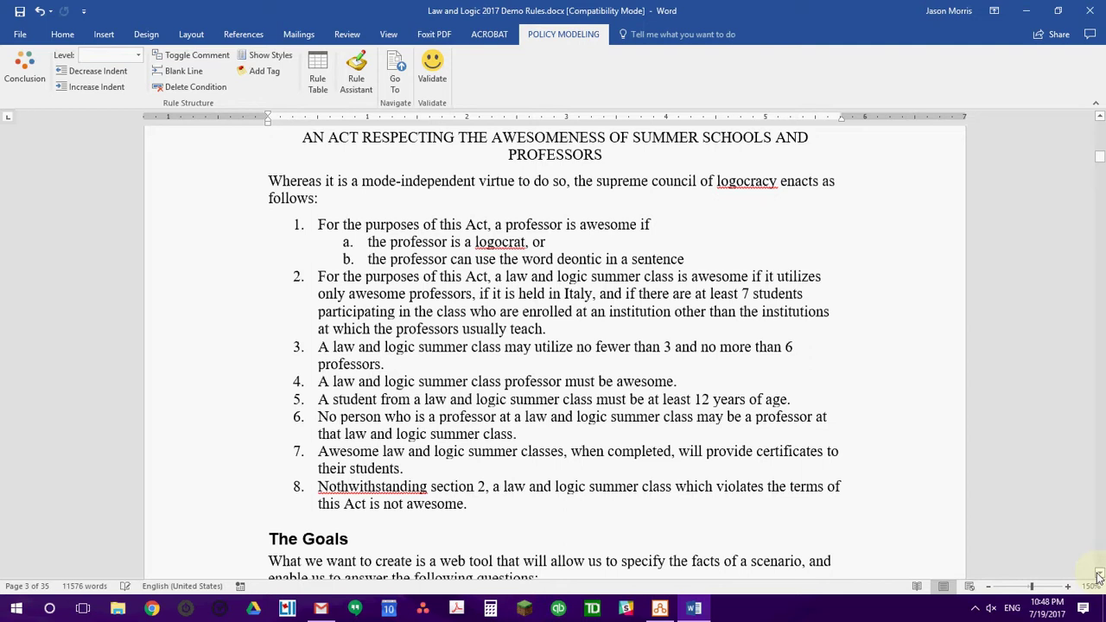
pyautogui.moveTo(1099, 576); pyautogui.dragTo(1099, 577)
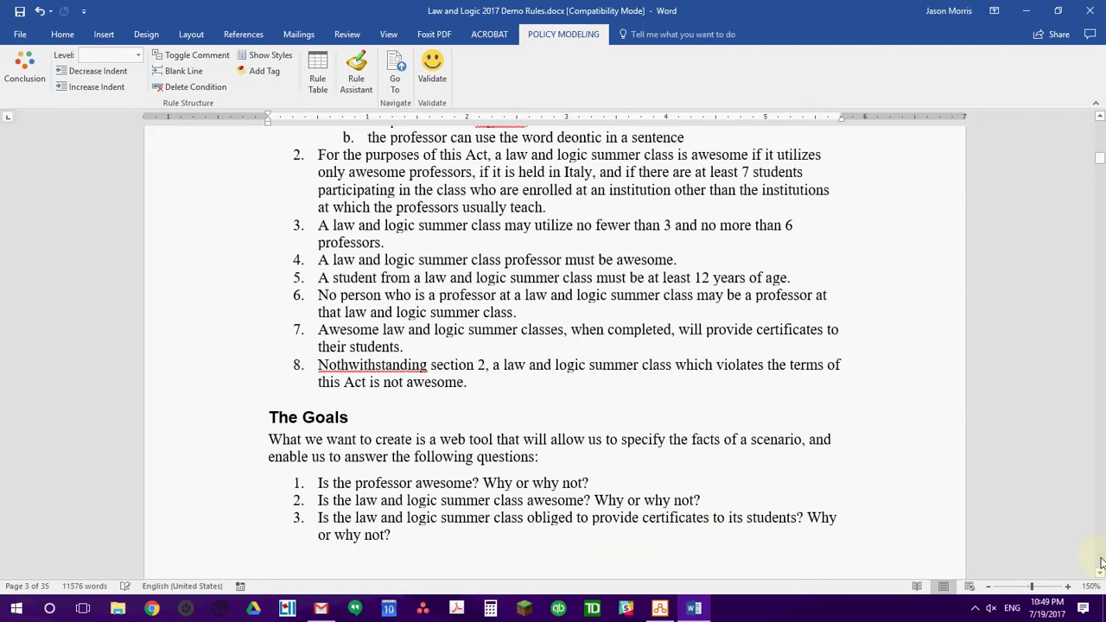
# Scroll down to the 'A Comparison: Law vs. Code' section around page 15.
pyautogui.scroll(-20, 1102, 563)
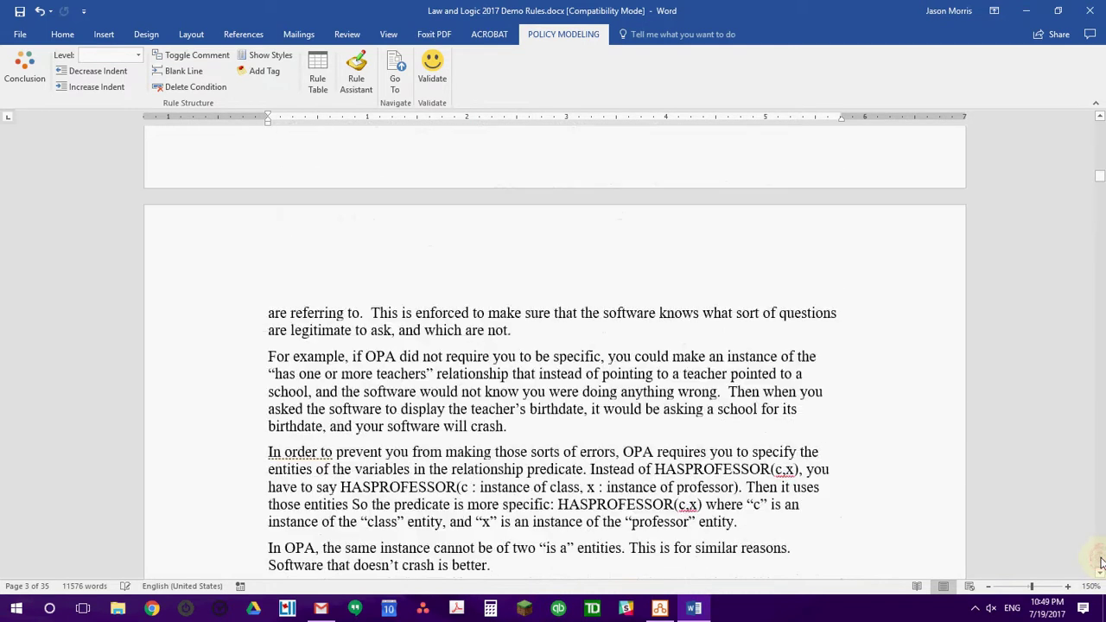
pyautogui.scroll(-20, 1102, 564)
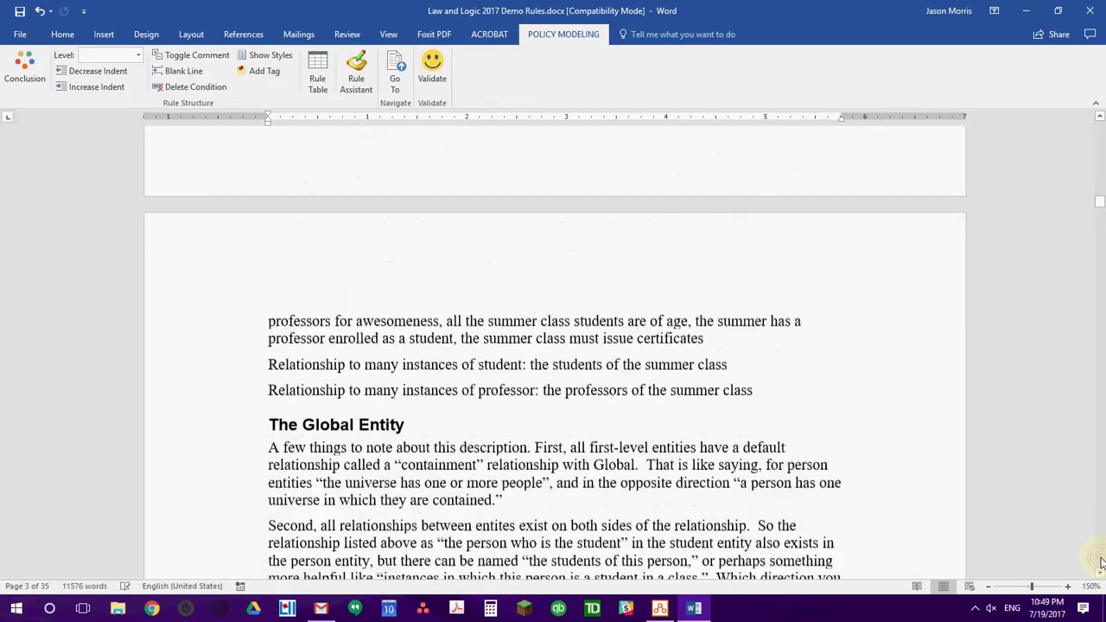
pyautogui.scroll(-20, 1102, 564)
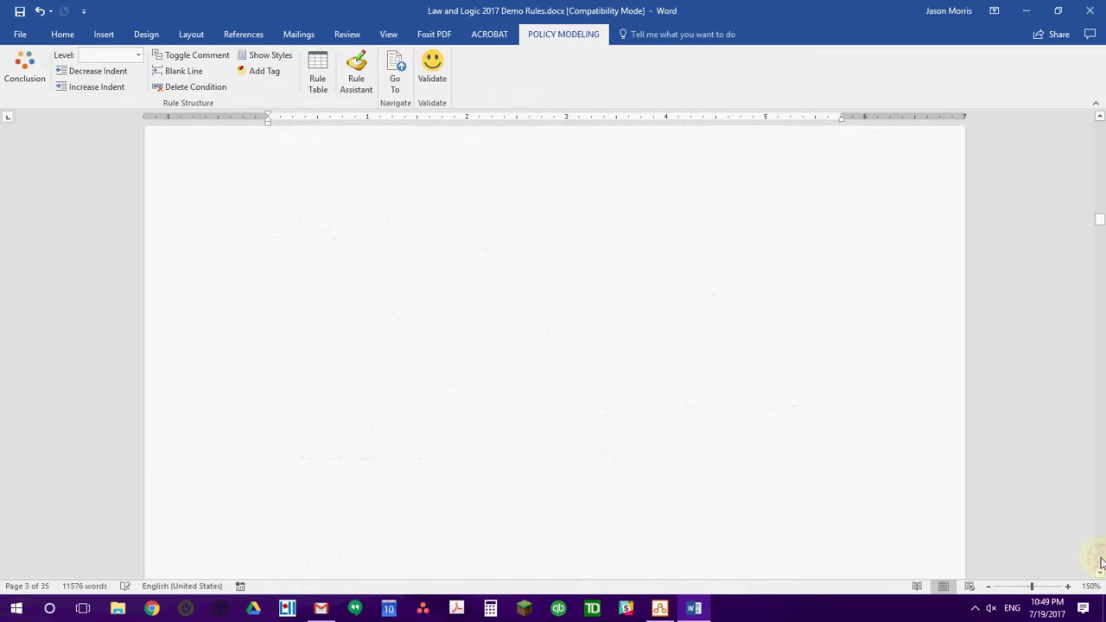
pyautogui.scroll(-20, 1102, 563)
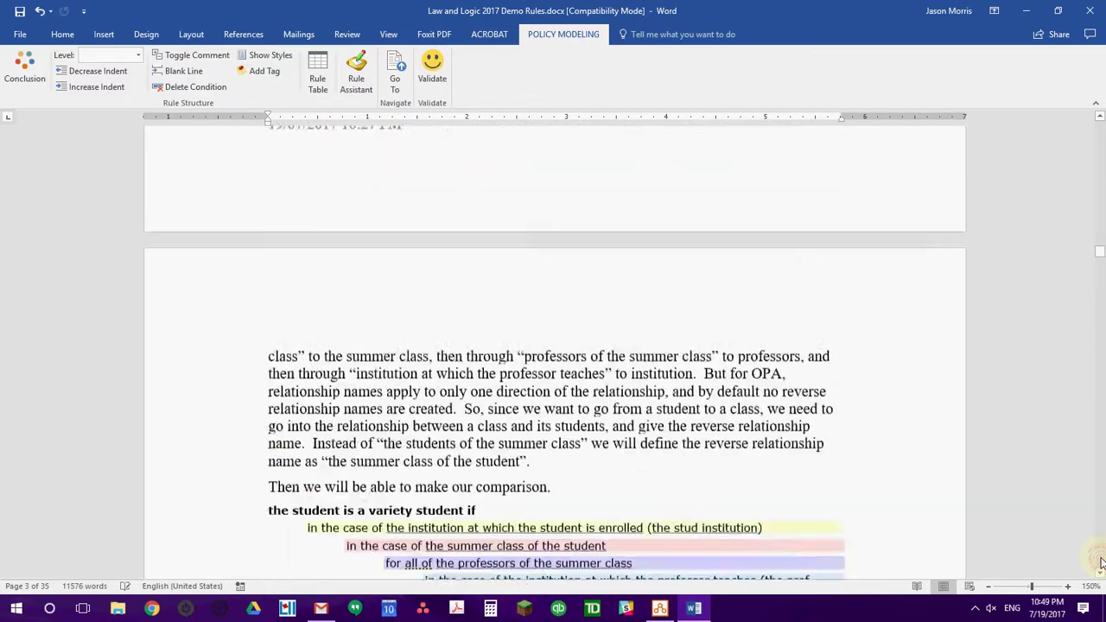
pyautogui.scroll(-20, 1102, 564)
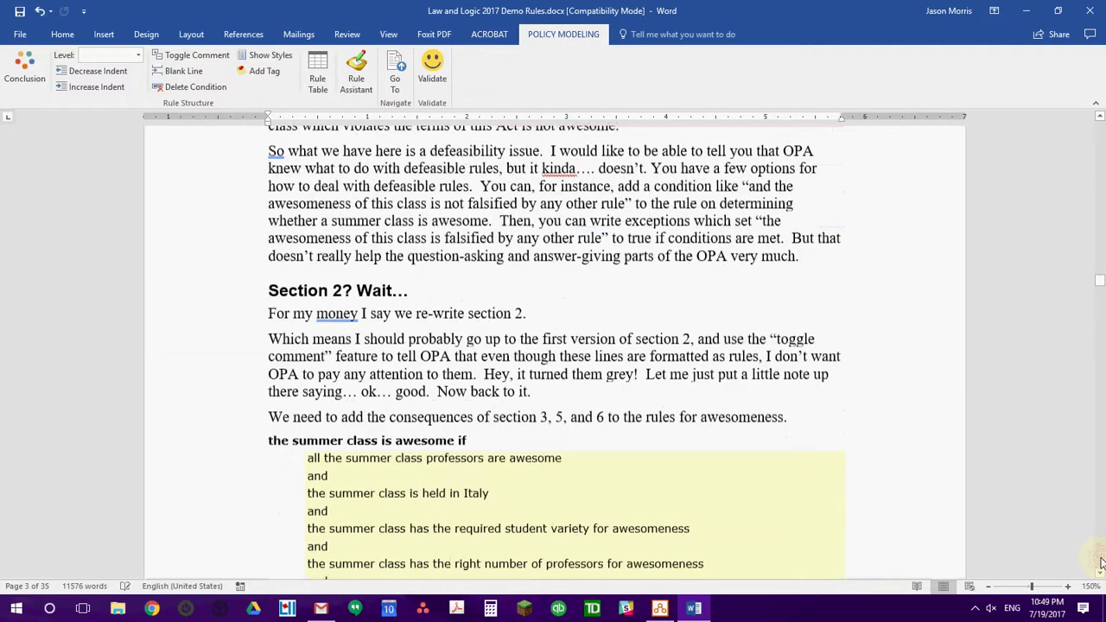
pyautogui.scroll(-20, 1102, 563)
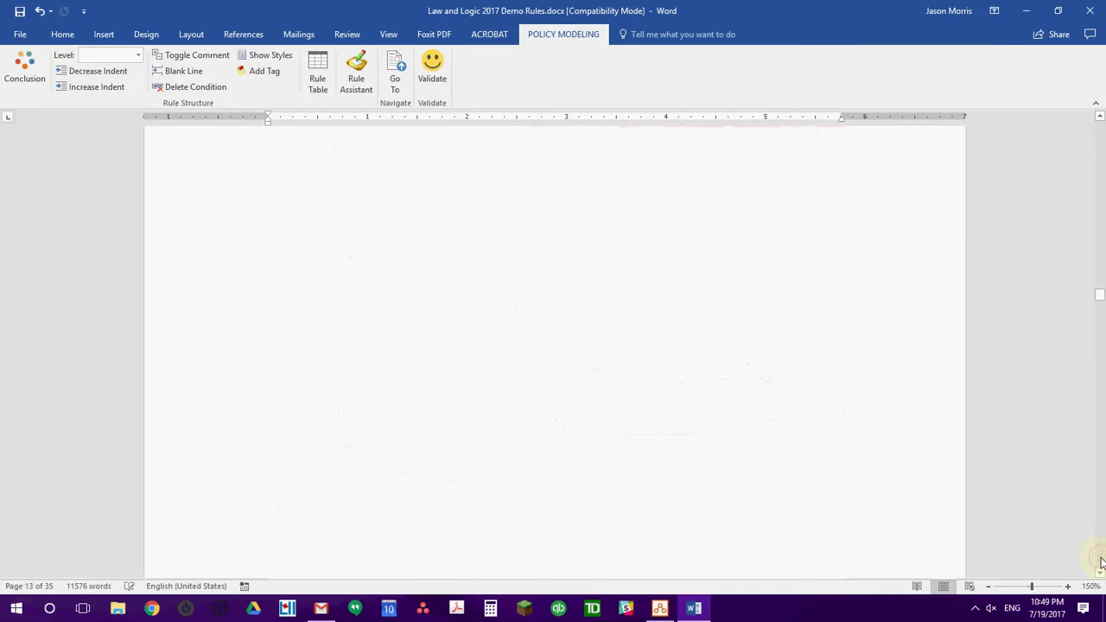
pyautogui.scroll(-2, 1102, 564)
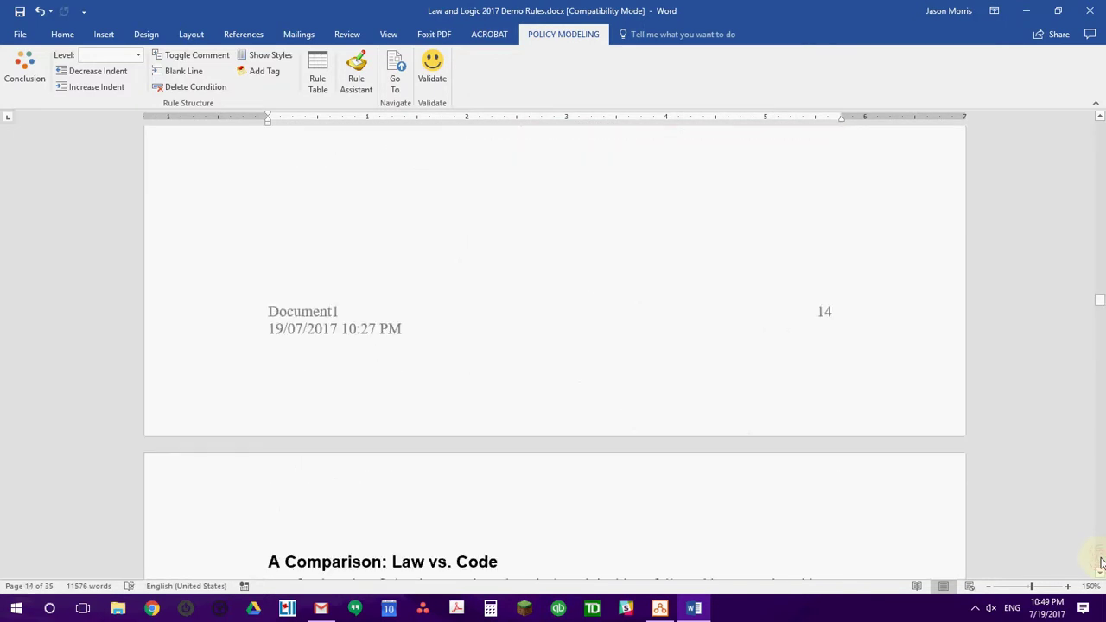
pyautogui.scroll(-8, 1100, 575)
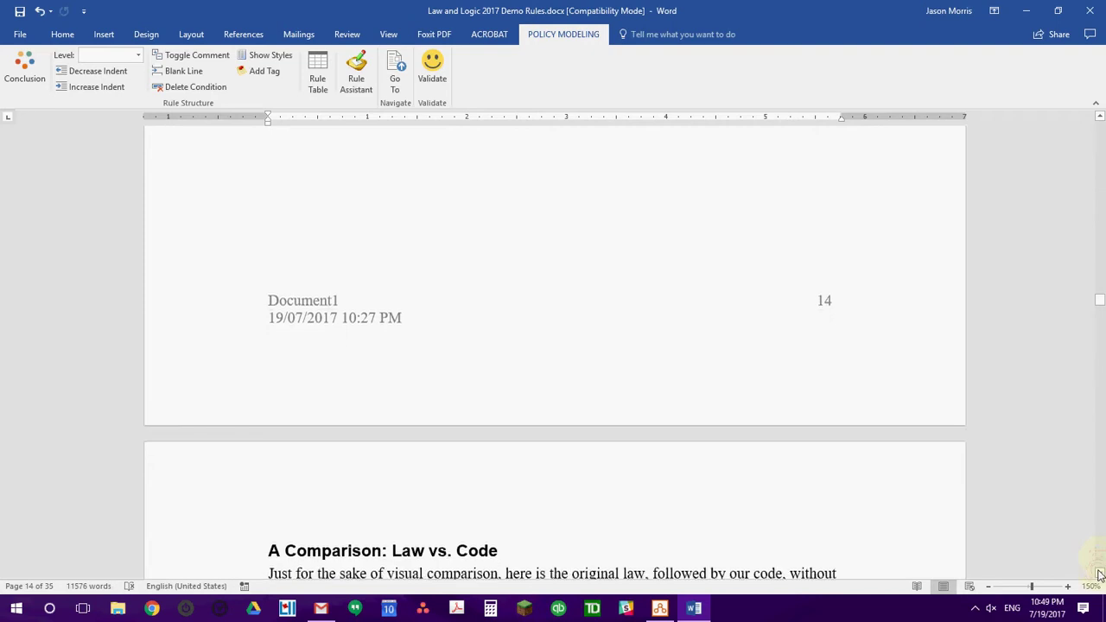
pyautogui.scroll(-4, 1100, 575)
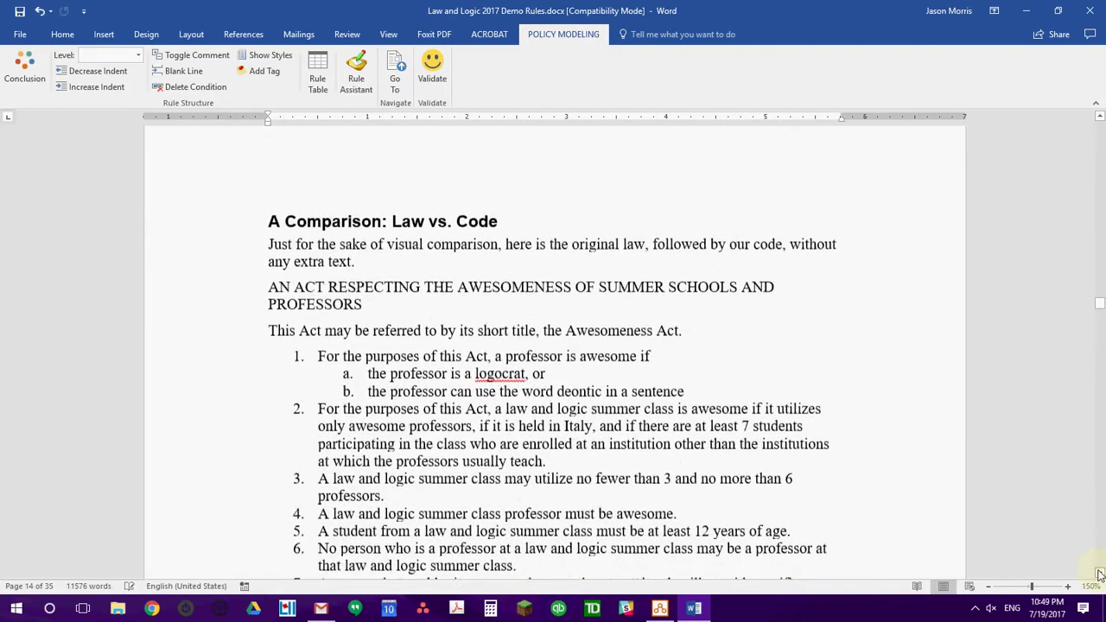
pyautogui.scroll(-1, 1100, 575)
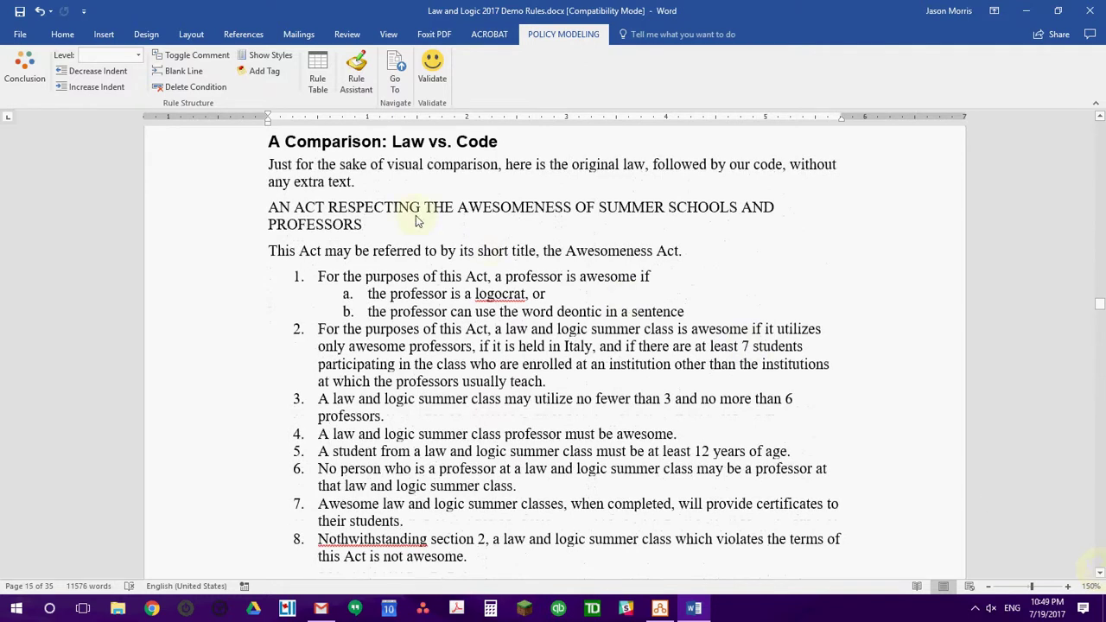
# Highlight the 'A Comparison: Law vs. Code' heading and the Act's numbered list.
pyautogui.moveTo(268, 140); pyautogui.dragTo(505, 143)
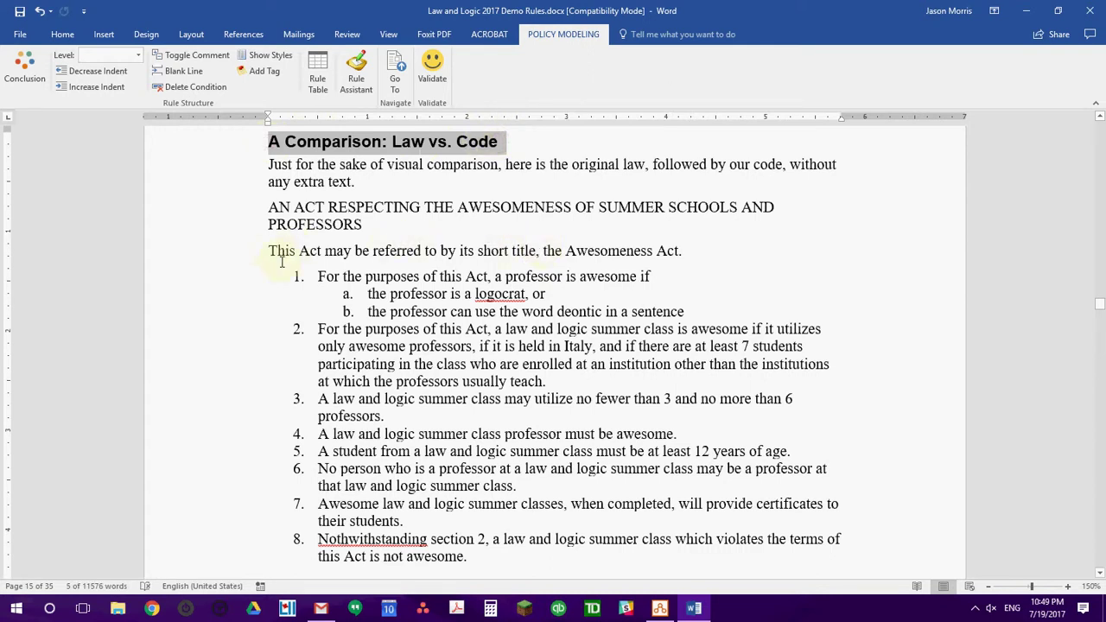
pyautogui.moveTo(316, 276); pyautogui.dragTo(493, 555)
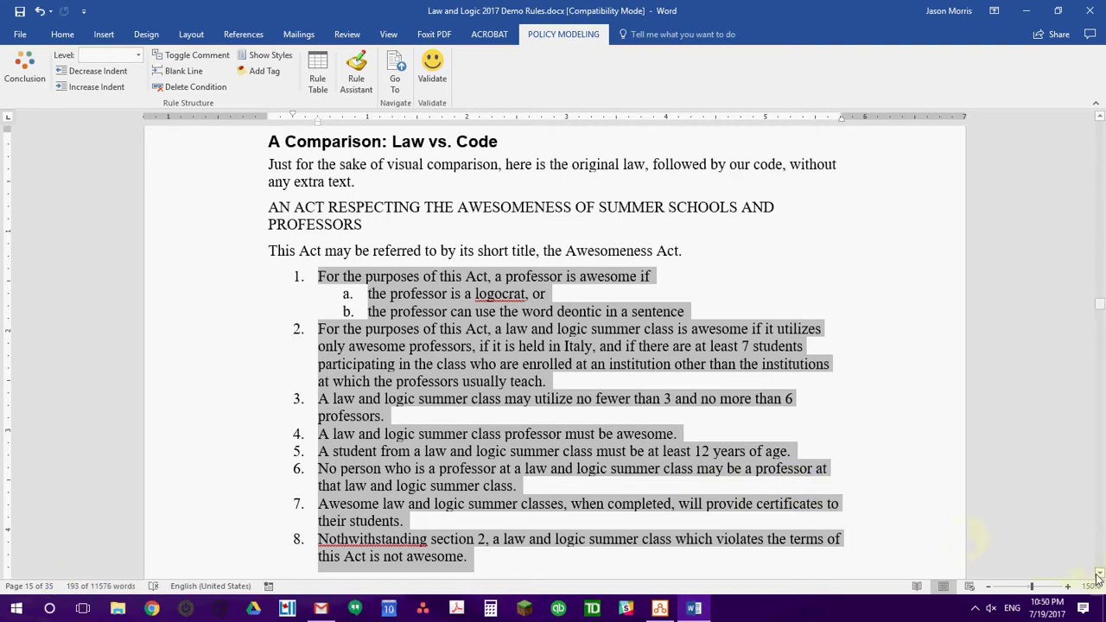
pyautogui.moveTo(1101, 577); pyautogui.dragTo(1100, 578)
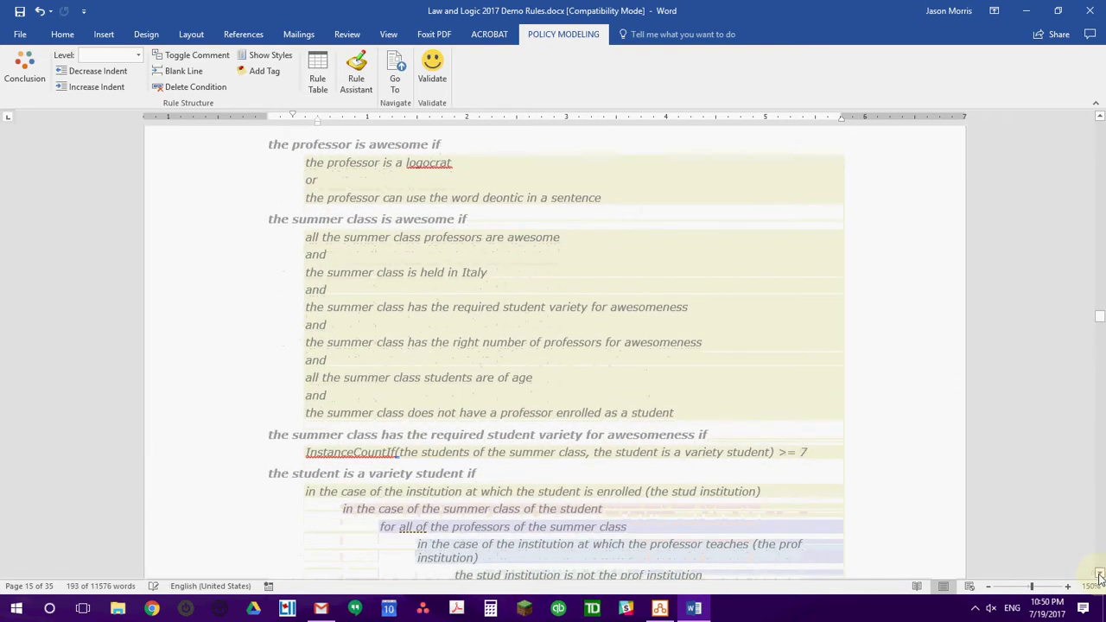
# Select the commented rules from 'the professor is awesome if' through the certificates rule.
pyautogui.moveTo(228, 151); pyautogui.dragTo(301, 323)
pyautogui.keyDown('shift'); pyautogui.click(227, 145); pyautogui.keyUp('shift')
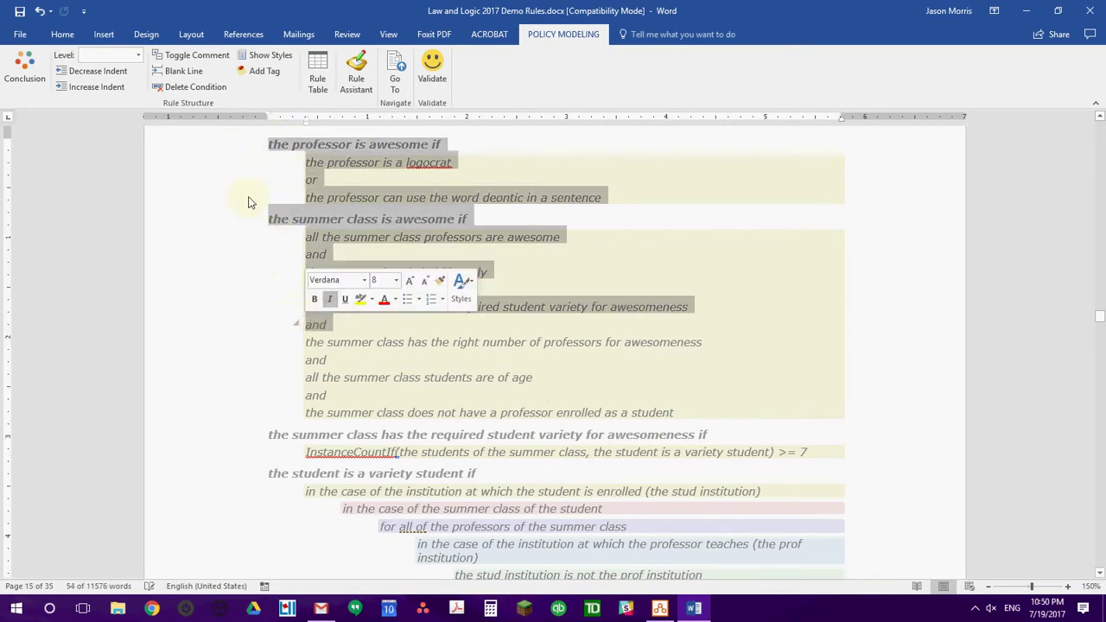
pyautogui.click(217, 149)
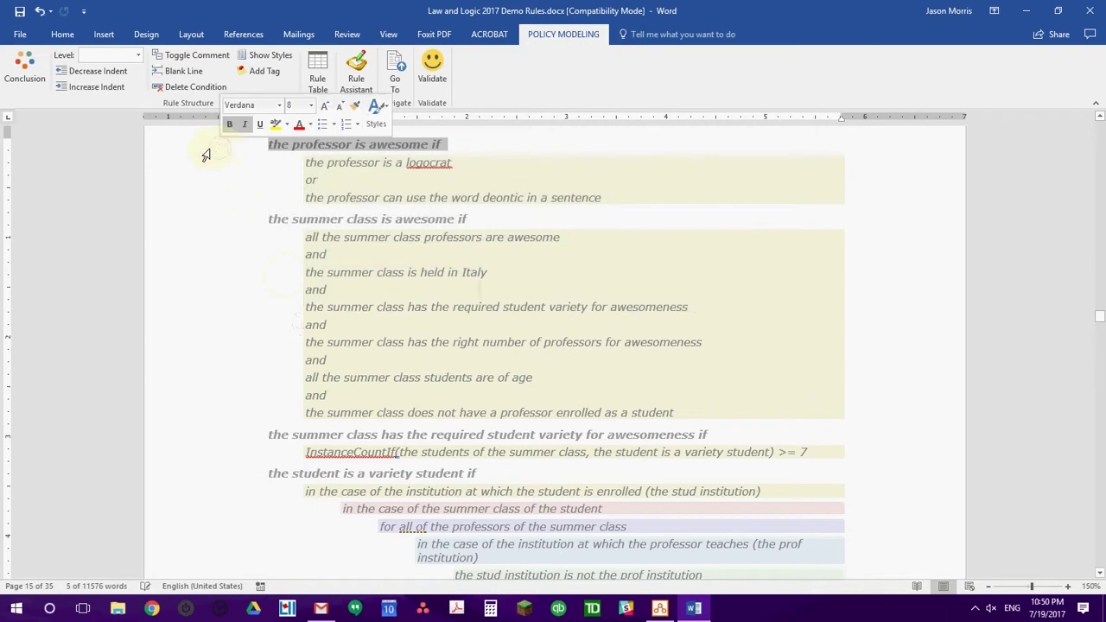
pyautogui.moveTo(187, 147); pyautogui.dragTo(212, 204)
pyautogui.moveTo(236, 347); pyautogui.dragTo(233, 538)
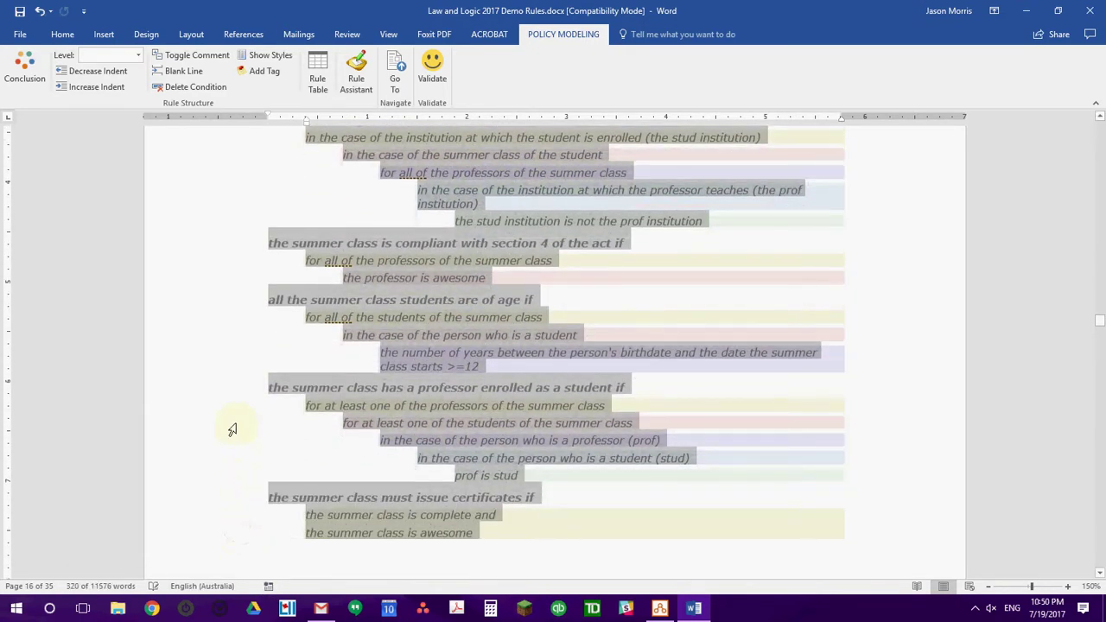
# Uncomment the selected rules with Toggle Comment so they become active, then deselect them.
pyautogui.click(190, 57)
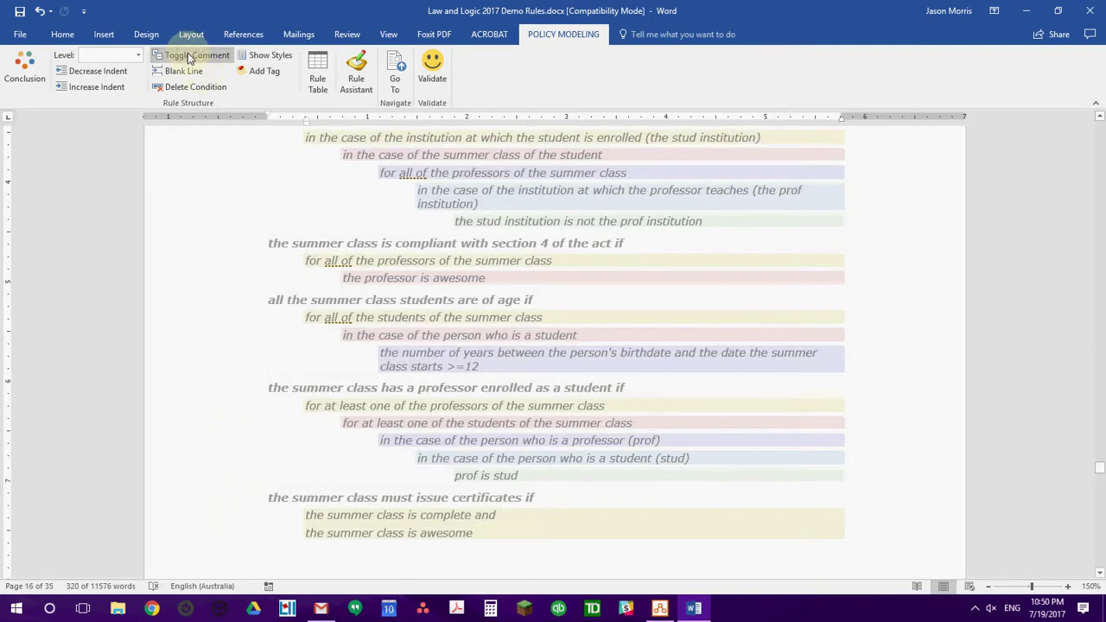
pyautogui.click(190, 57)
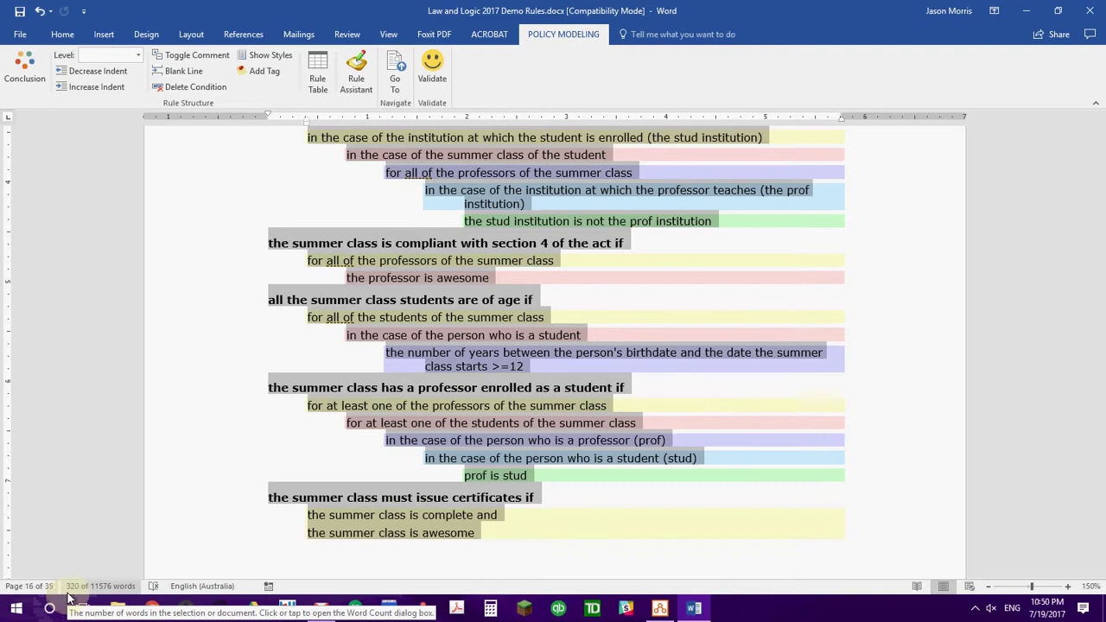
pyautogui.click(273, 464)
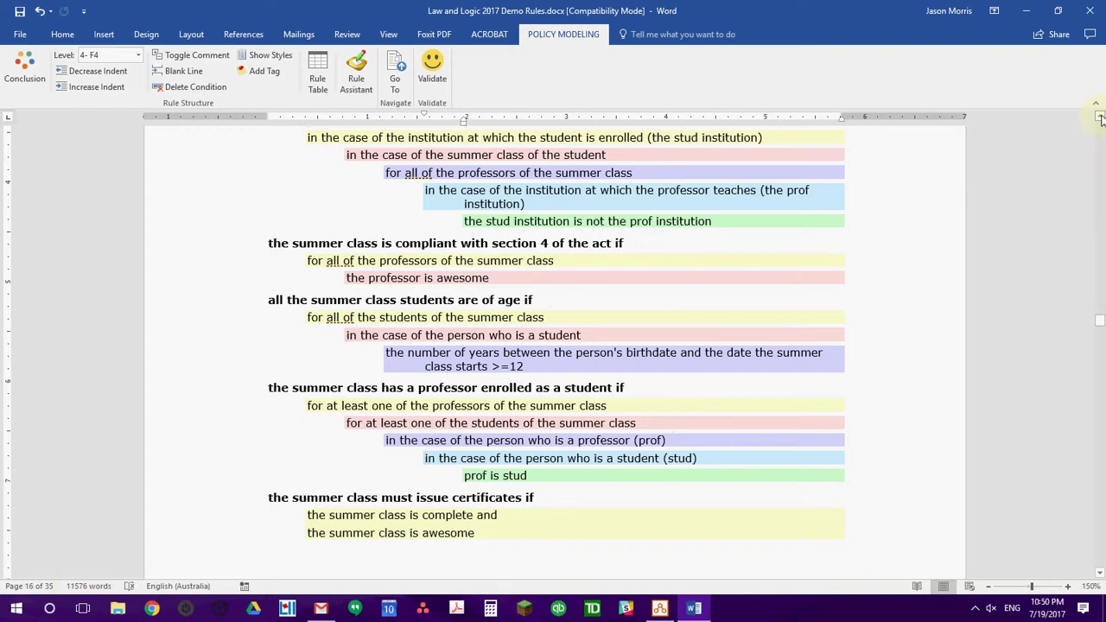
# Highlight the variety student rule, then return to the Act's sections 2–8 on page 15.
pyautogui.scroll(5, 1101, 119)
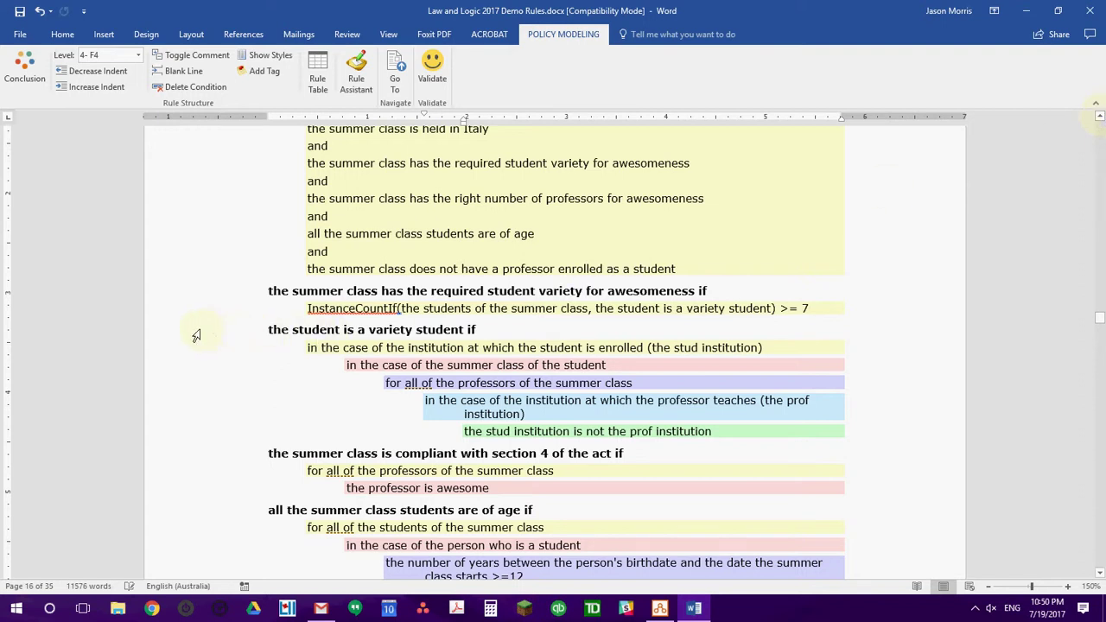
pyautogui.moveTo(199, 337); pyautogui.dragTo(200, 435)
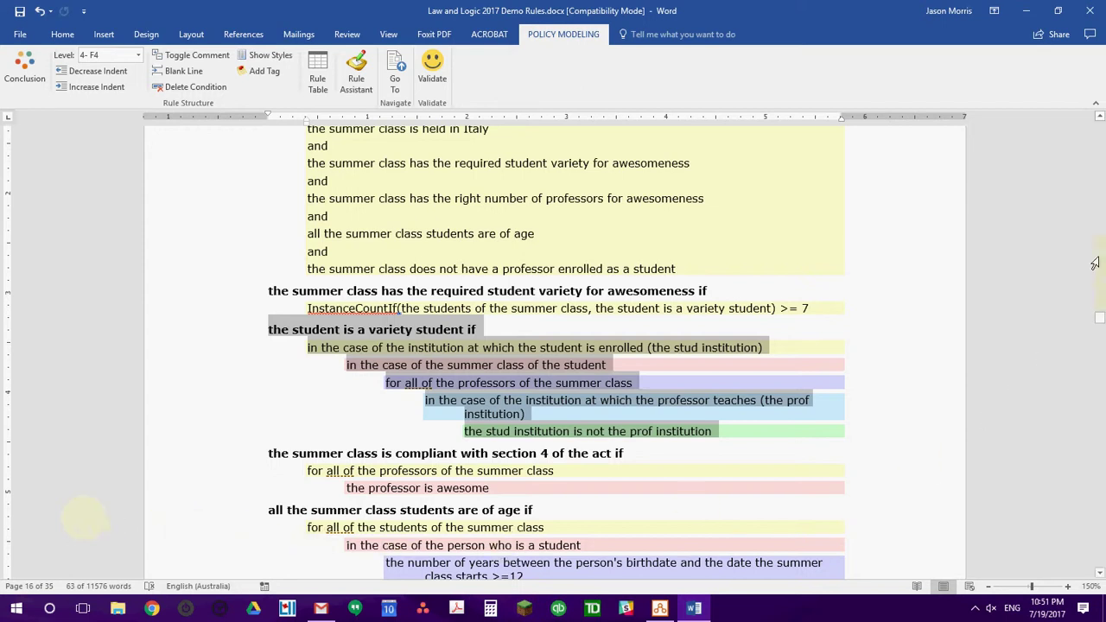
pyautogui.click(1100, 116)
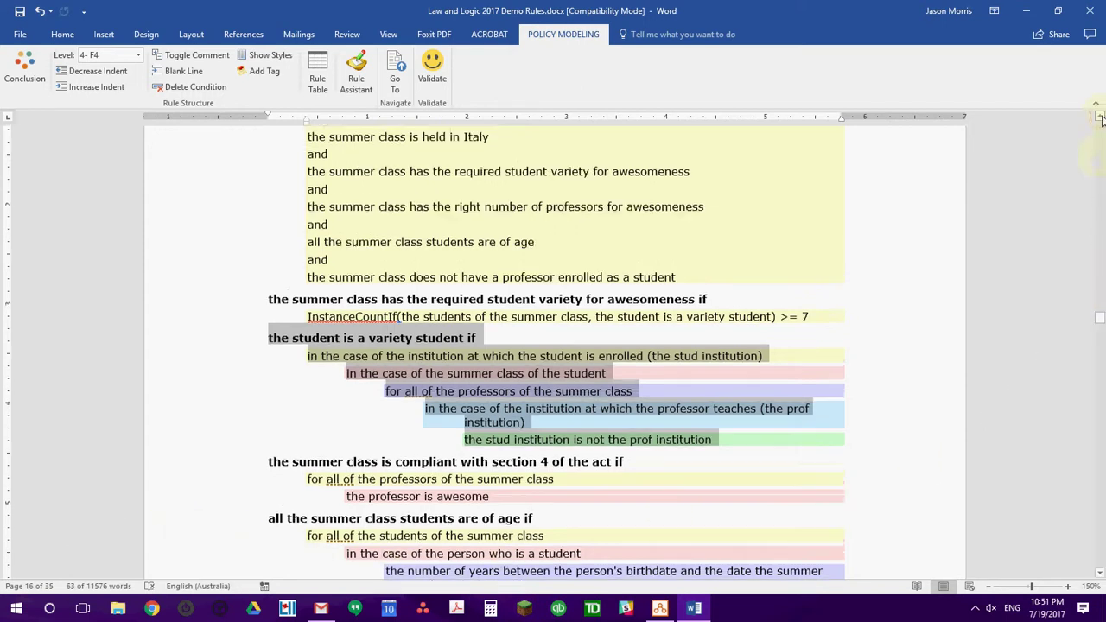
pyautogui.moveTo(1100, 117); pyautogui.dragTo(1101, 116)
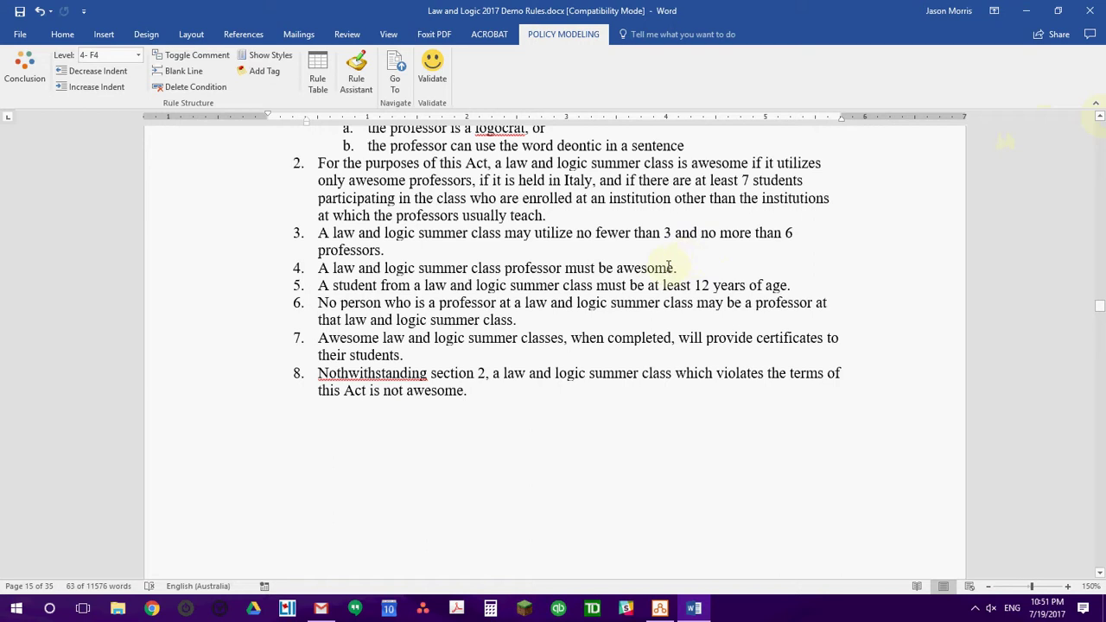
# Select the whole of section 6 of the Act.
pyautogui.click(207, 310)
pyautogui.click(216, 305)
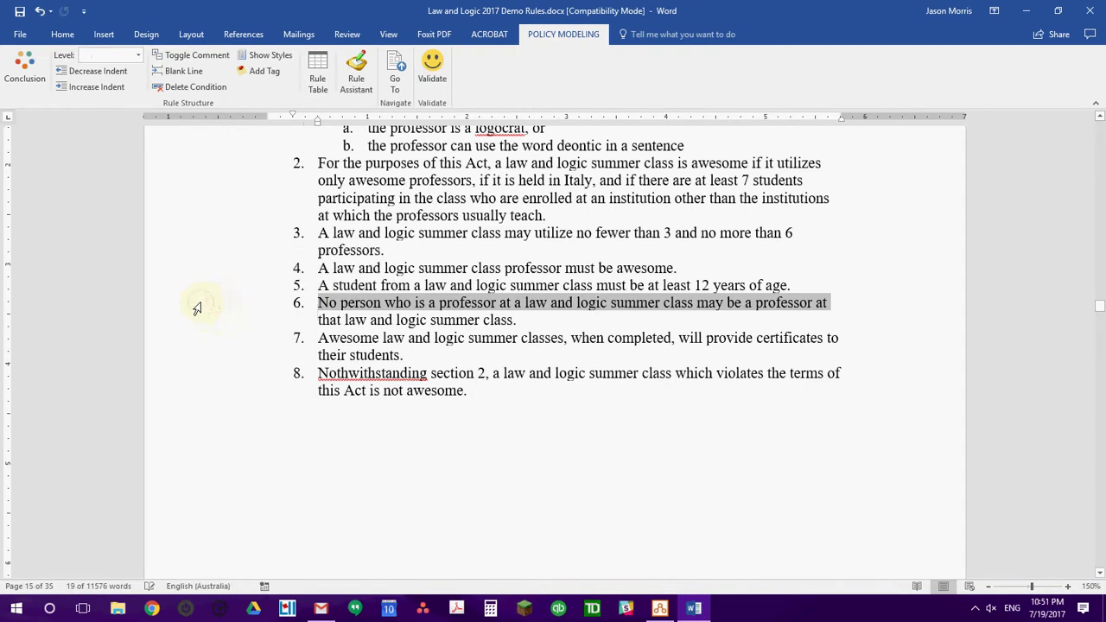
pyautogui.keyDown('shift'); pyautogui.click(199, 327); pyautogui.keyUp('shift')
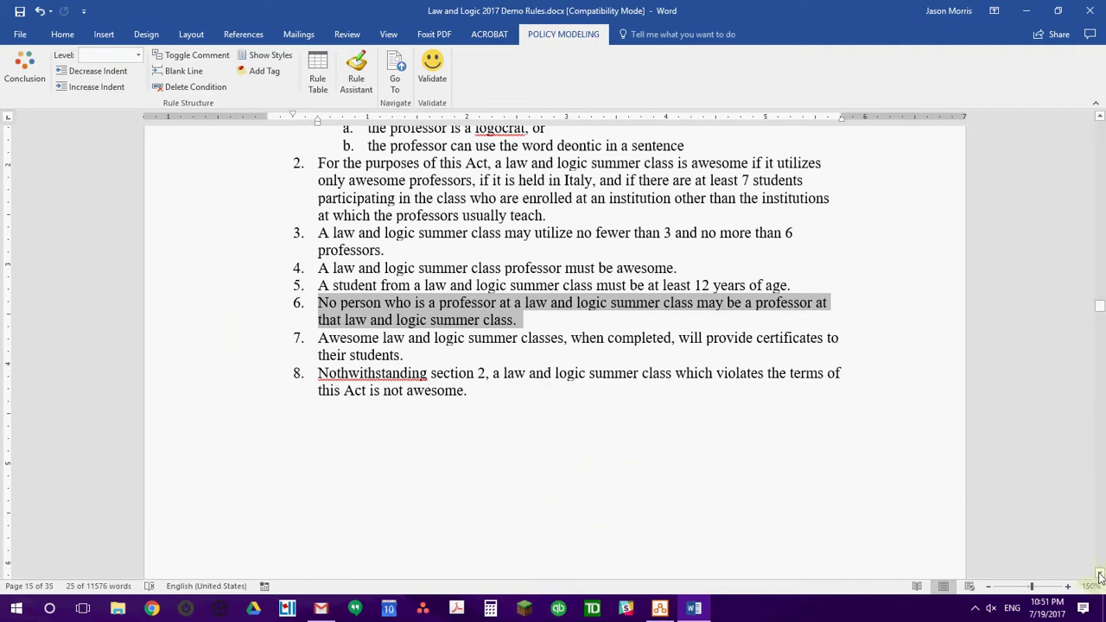
# Select the rule 'the summer class has a professor enrolled as a student' on page 16.
pyautogui.scroll(-3, 1100, 576)
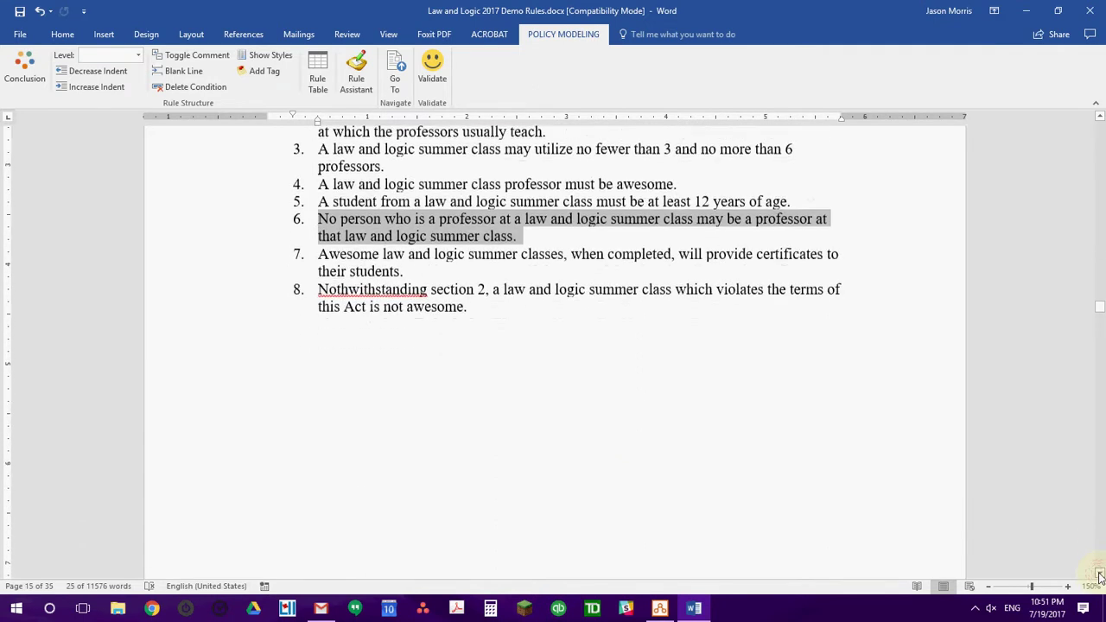
pyautogui.scroll(-6, 1100, 576)
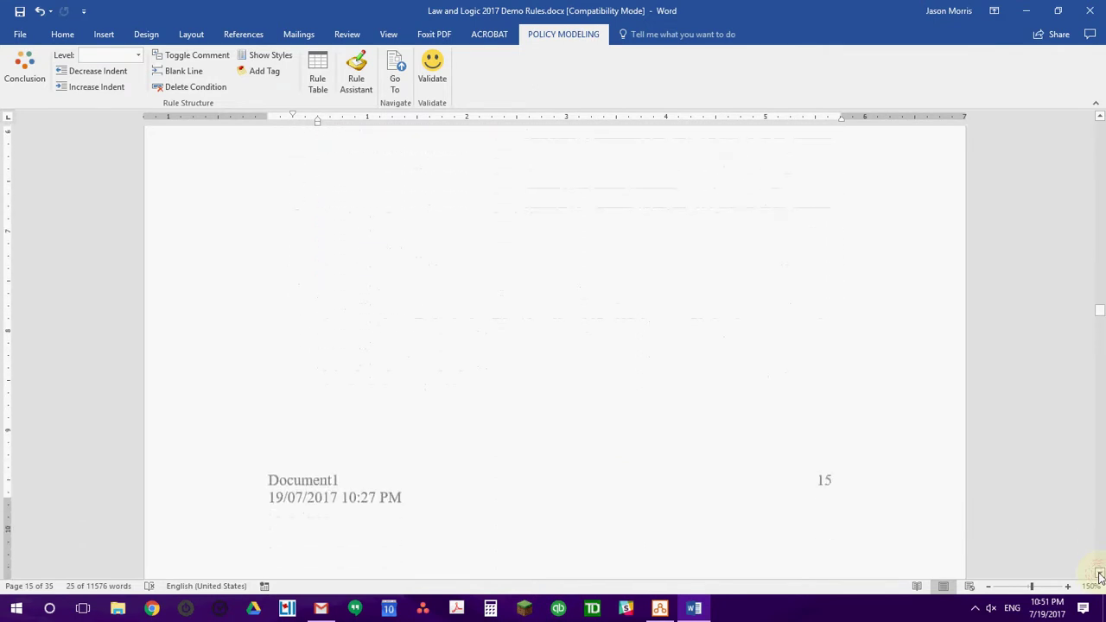
pyautogui.scroll(-7, 1100, 575)
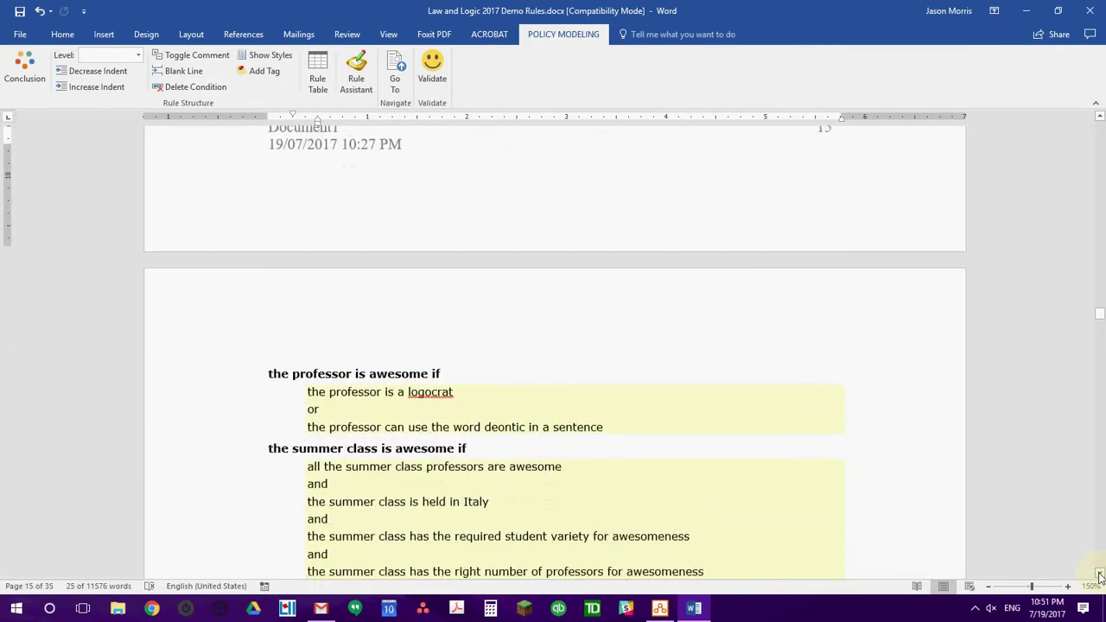
pyautogui.scroll(-7, 1100, 576)
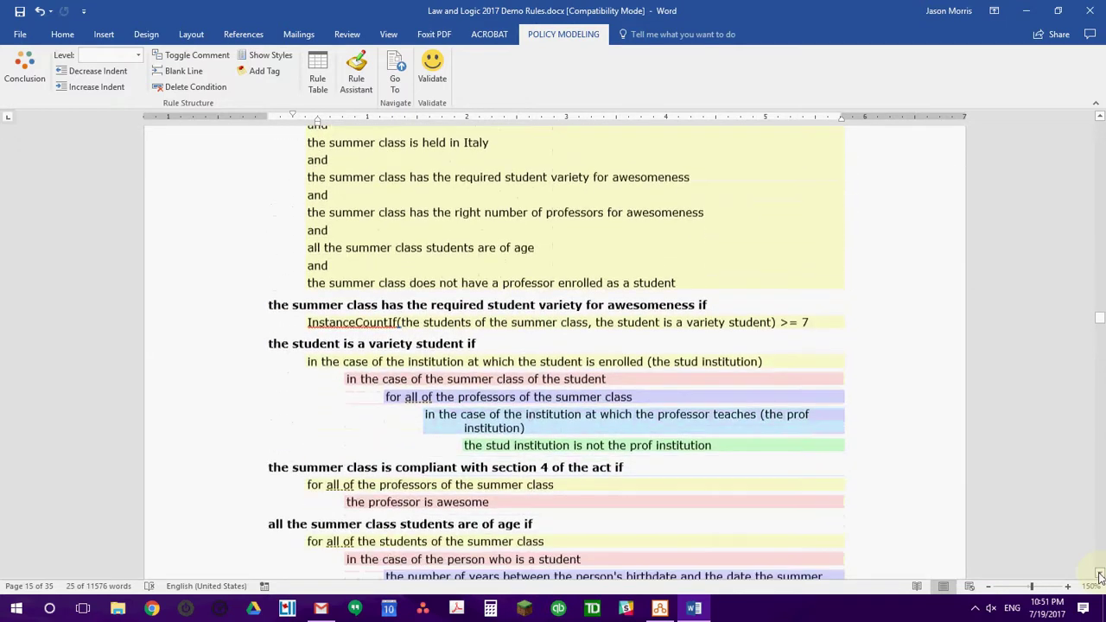
pyautogui.scroll(-1, 1101, 576)
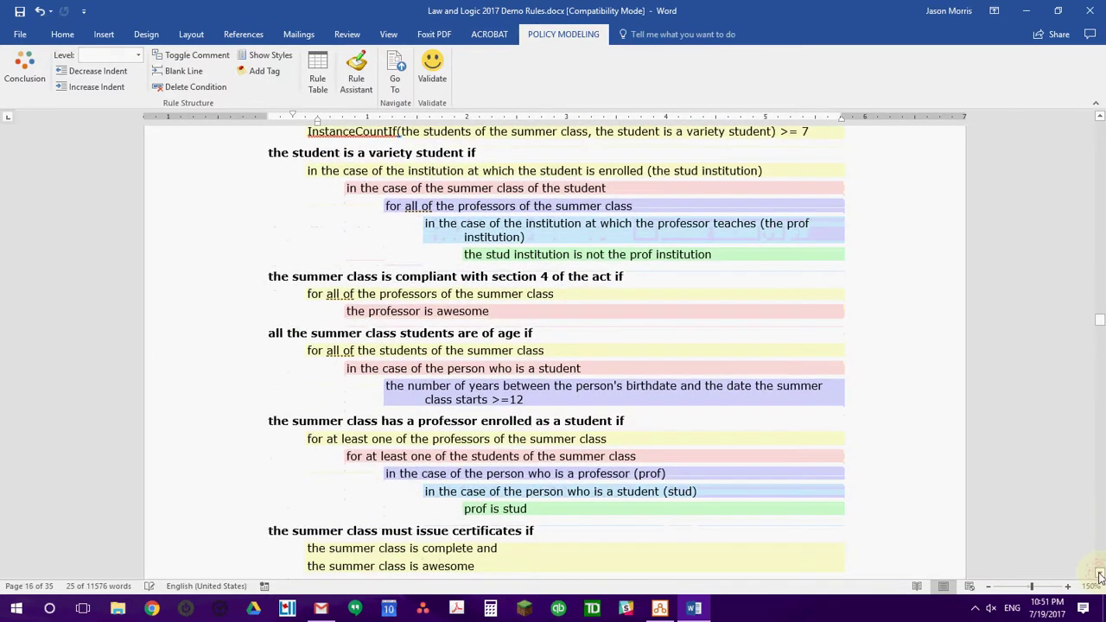
pyautogui.scroll(-3, 1100, 576)
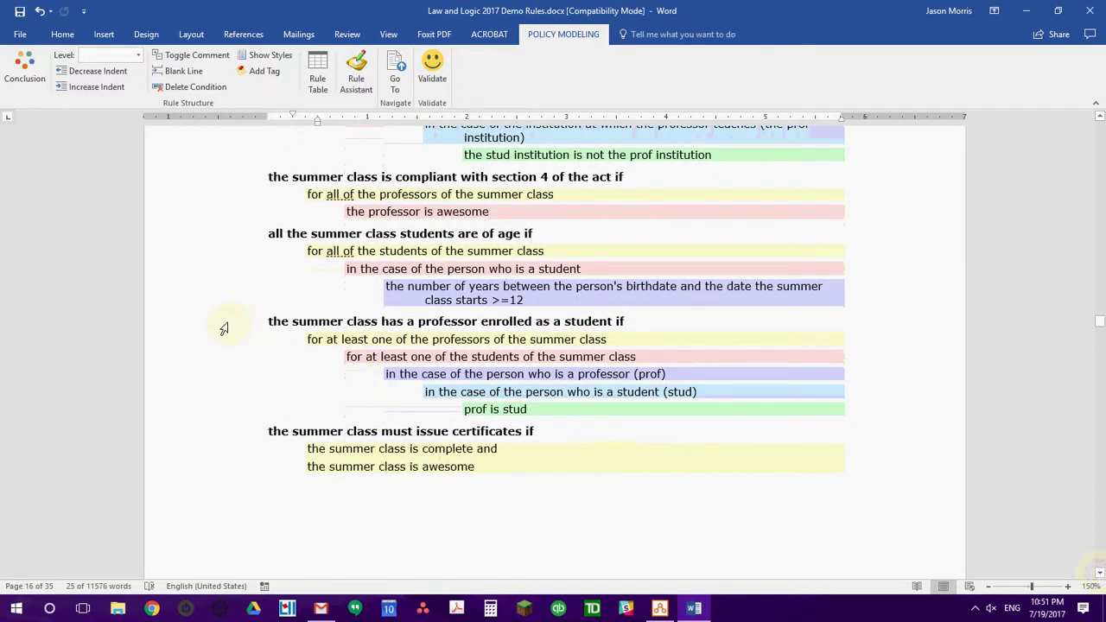
pyautogui.moveTo(223, 341); pyautogui.dragTo(217, 415)
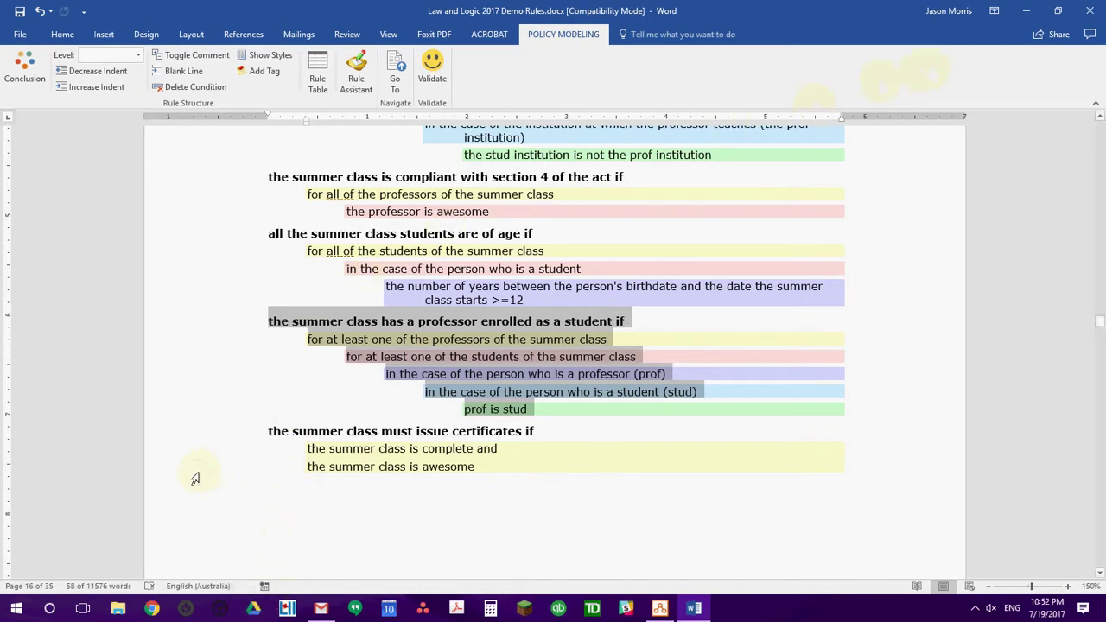
# Comment out all the summer class rules via Toggle Comment, save the document, and close Word.
pyautogui.moveTo(196, 479); pyautogui.dragTo(222, 281)
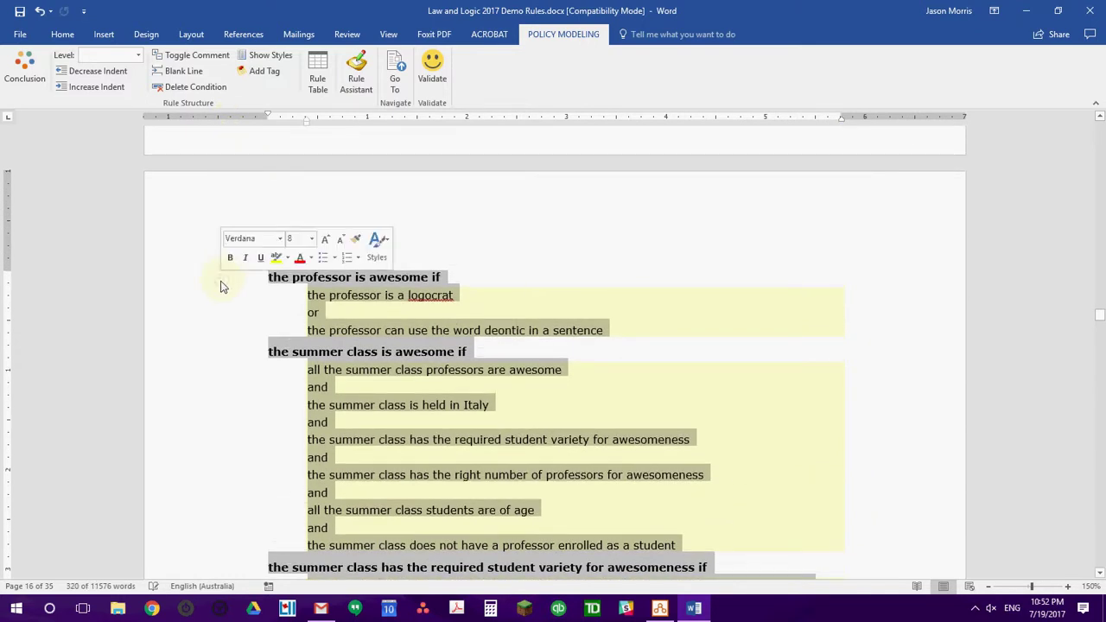
pyautogui.click(191, 57)
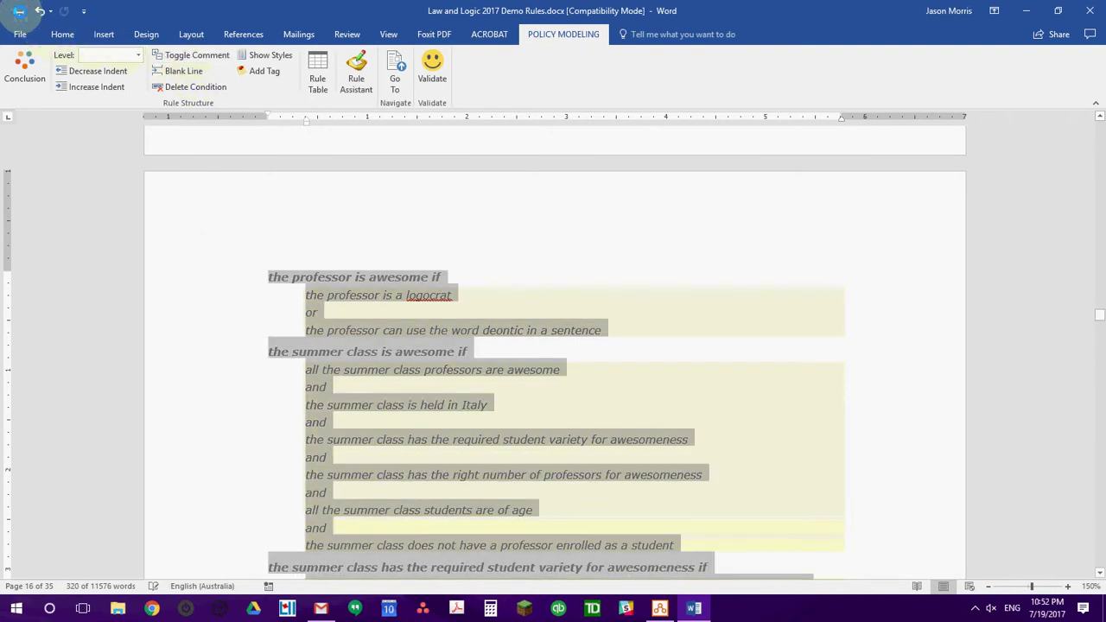
pyautogui.click(19, 10)
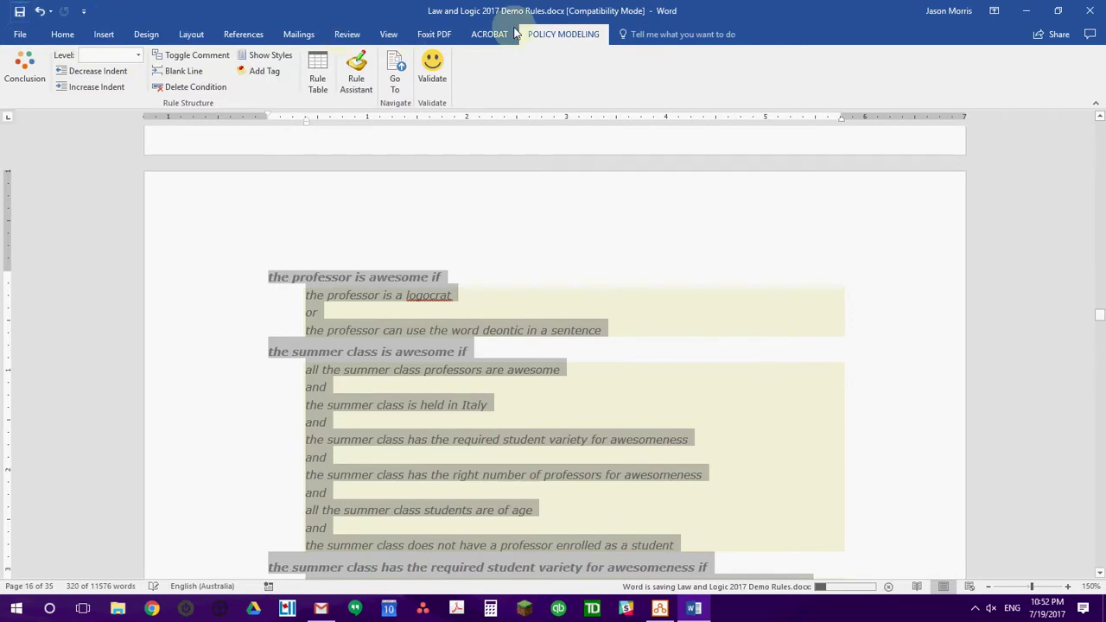
pyautogui.click(1091, 11)
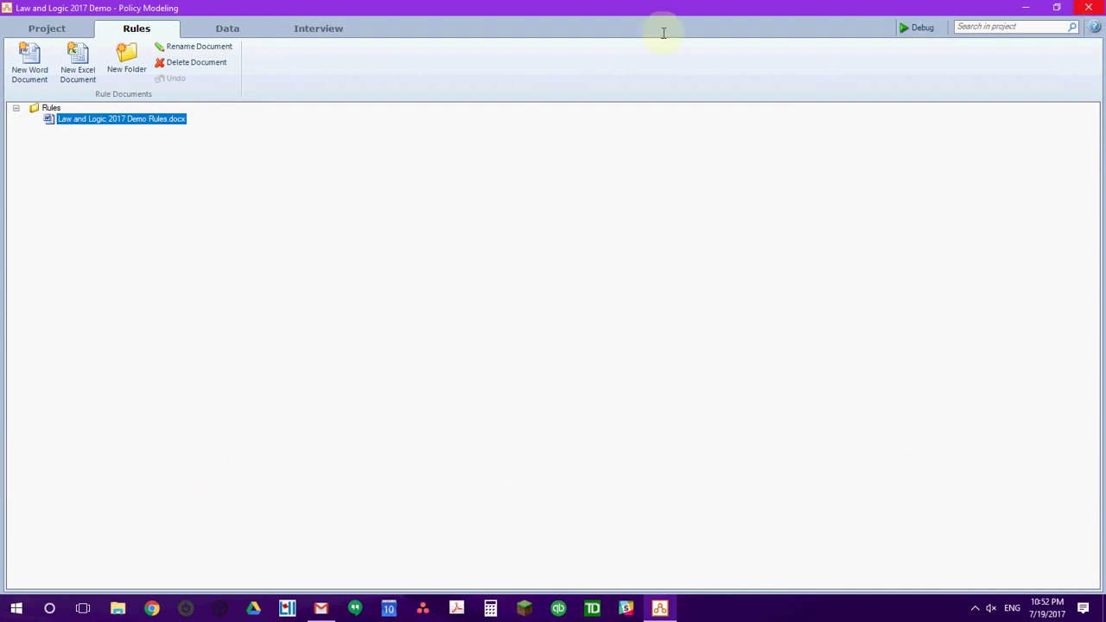
# Debug the interview in a maximized window and add a new person instance on People.
pyautogui.click(319, 31)
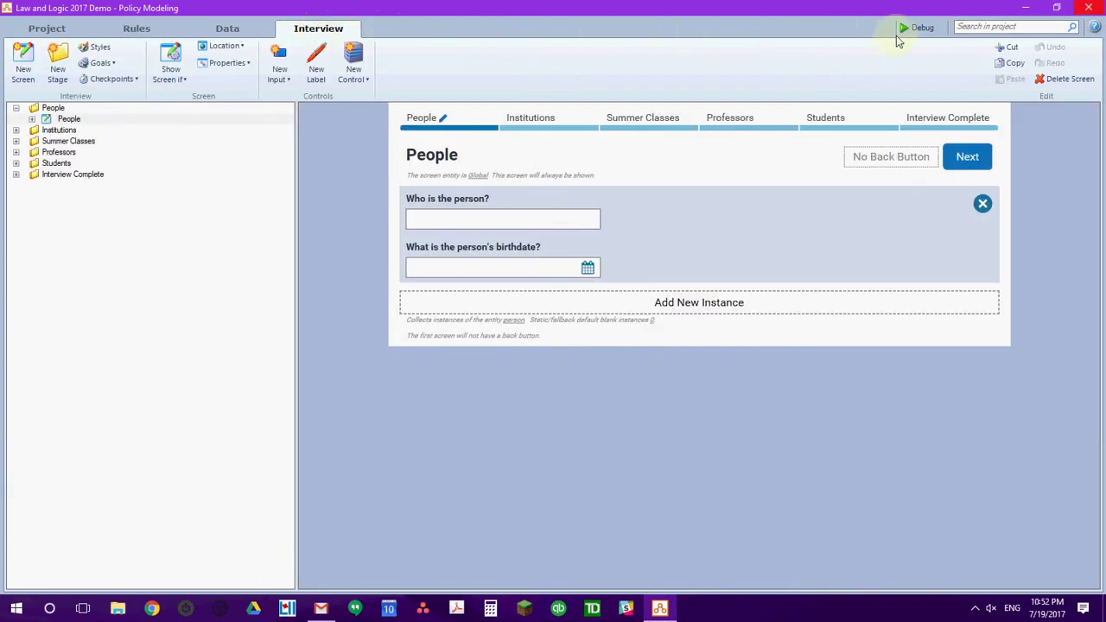
pyautogui.click(920, 29)
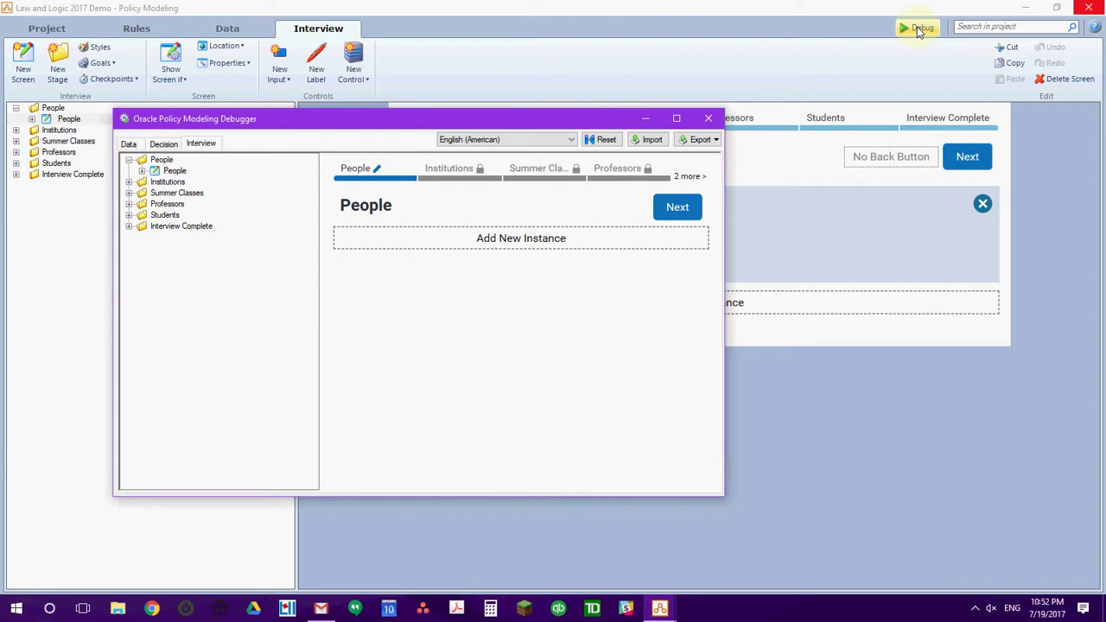
pyautogui.click(677, 118)
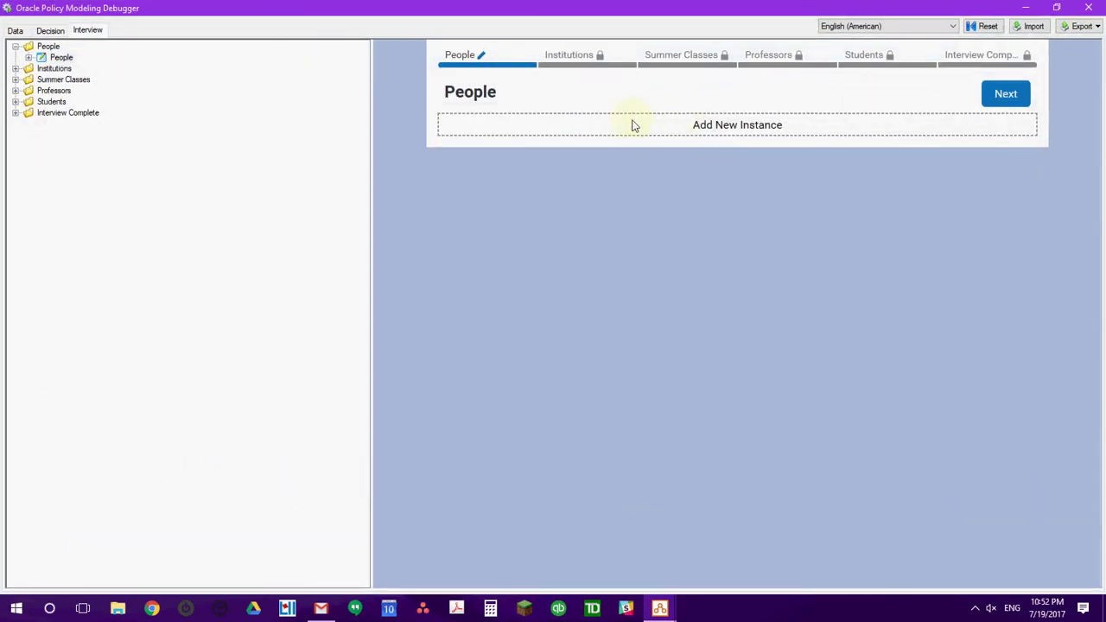
pyautogui.click(482, 129)
pyautogui.click(494, 146)
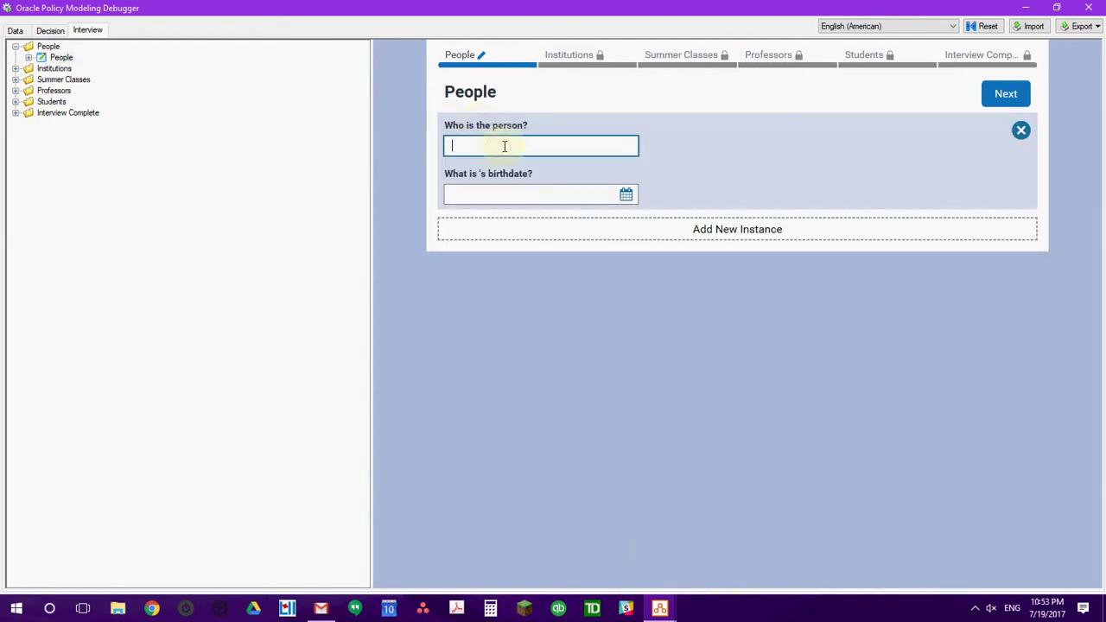
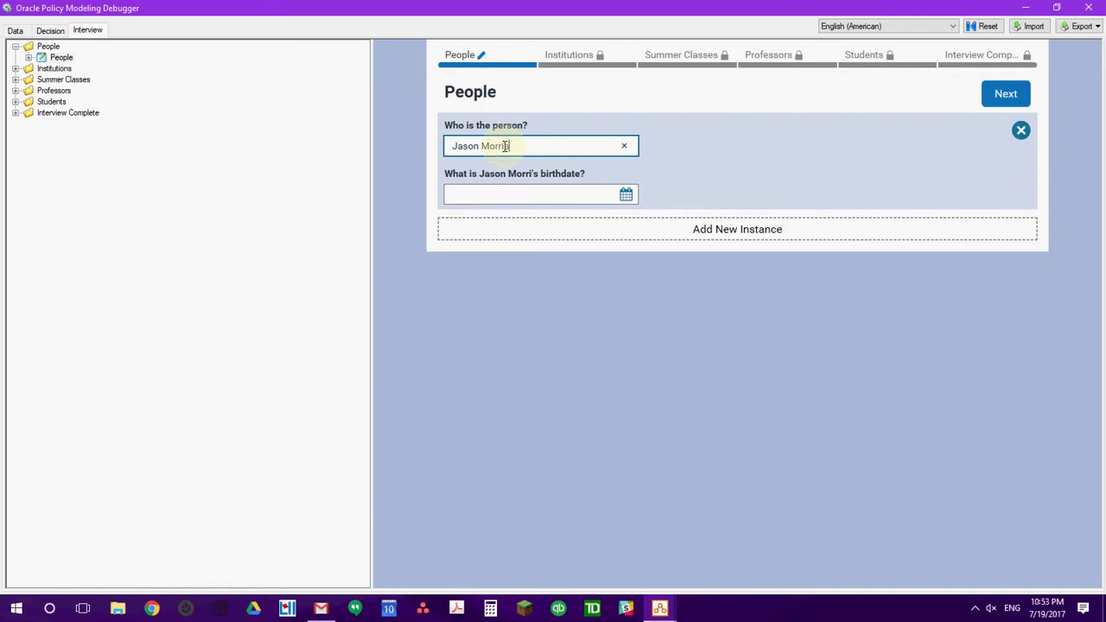
# Enter the person's full name and birthdate, then advance to the Institutions screen.
pyautogui.click(628, 194)
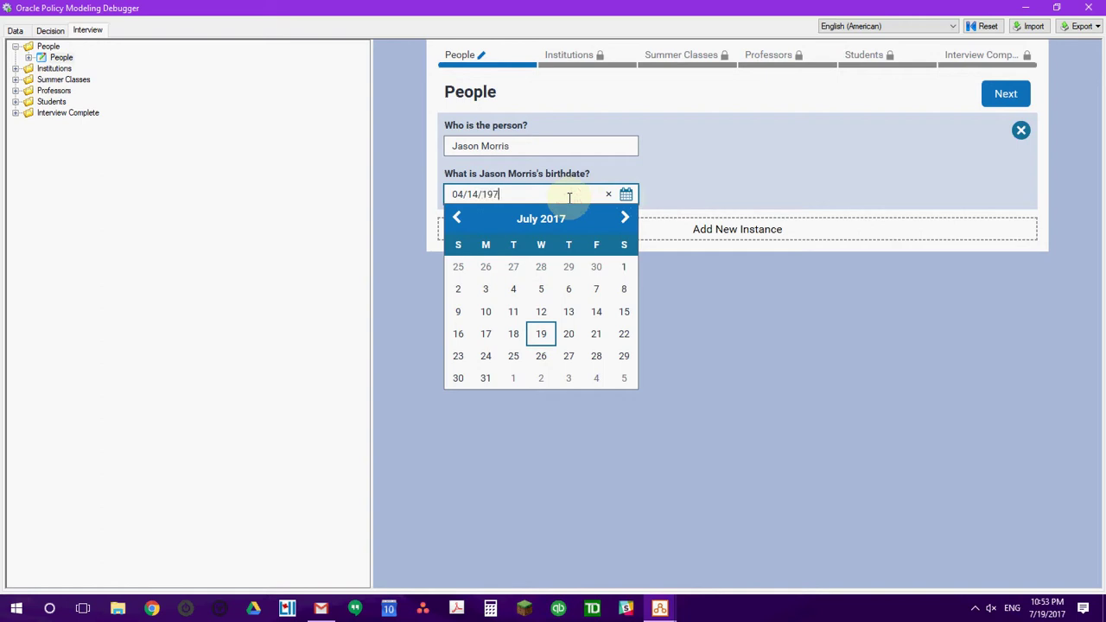
pyautogui.press('Tab')
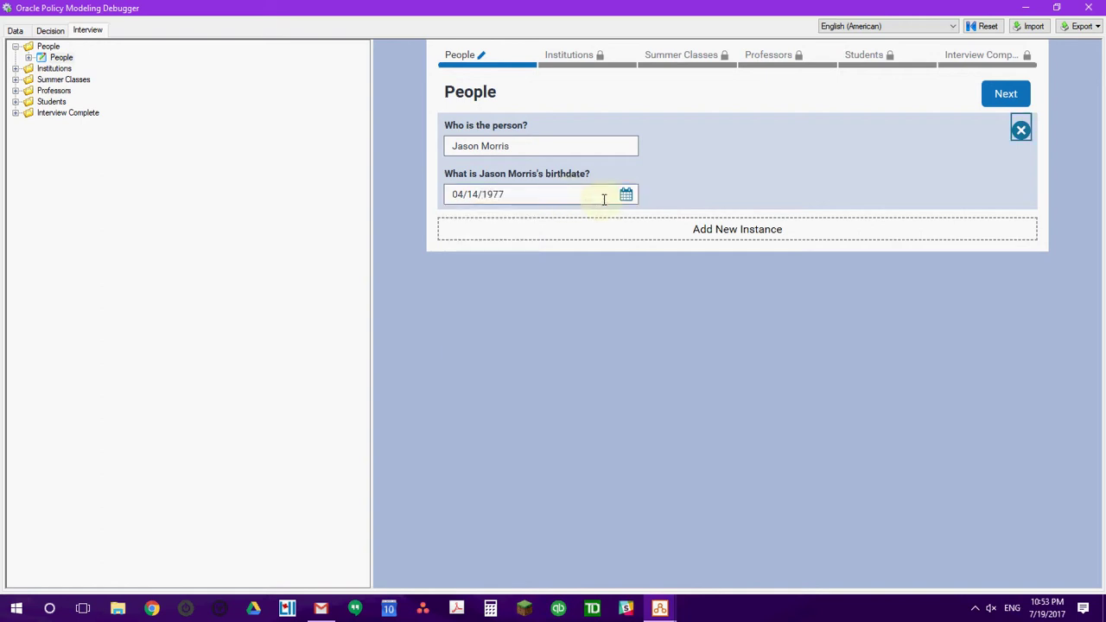
pyautogui.click(1010, 95)
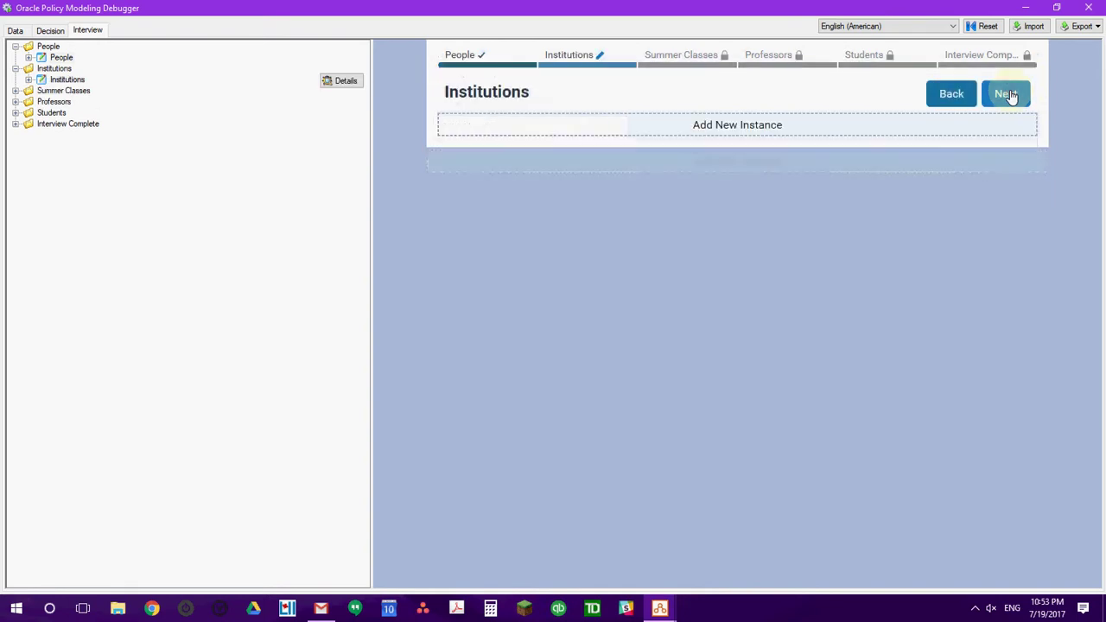
# Add the institution 'Harvard Law School' and advance to the Summer Classes page.
pyautogui.click(775, 129)
pyautogui.click(606, 147)
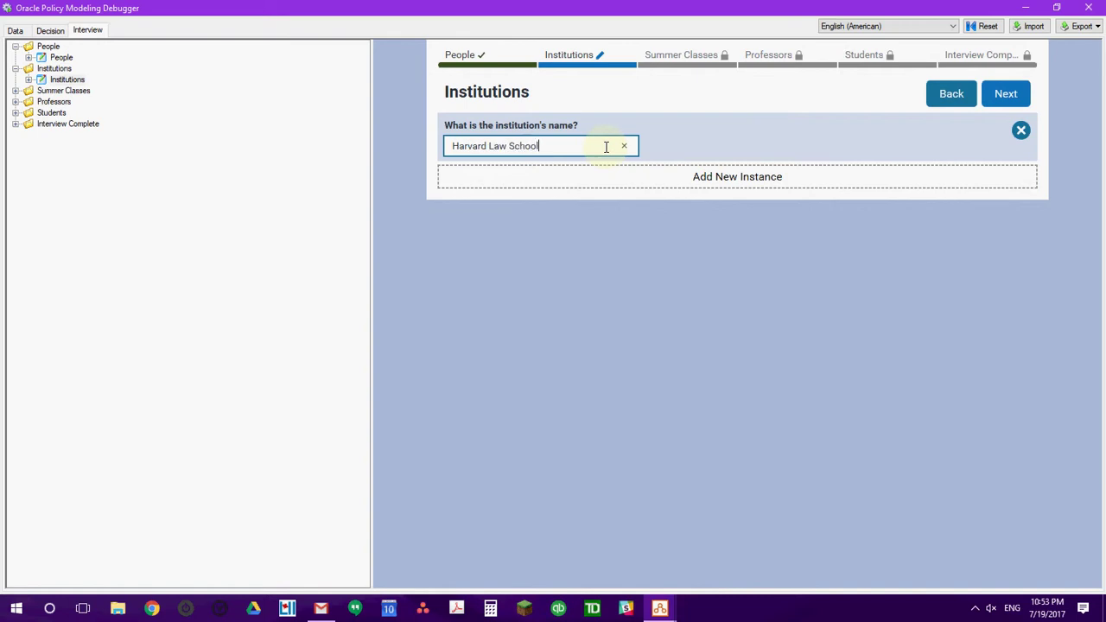
pyautogui.write('Harvard Law School')
pyautogui.click(1006, 94)
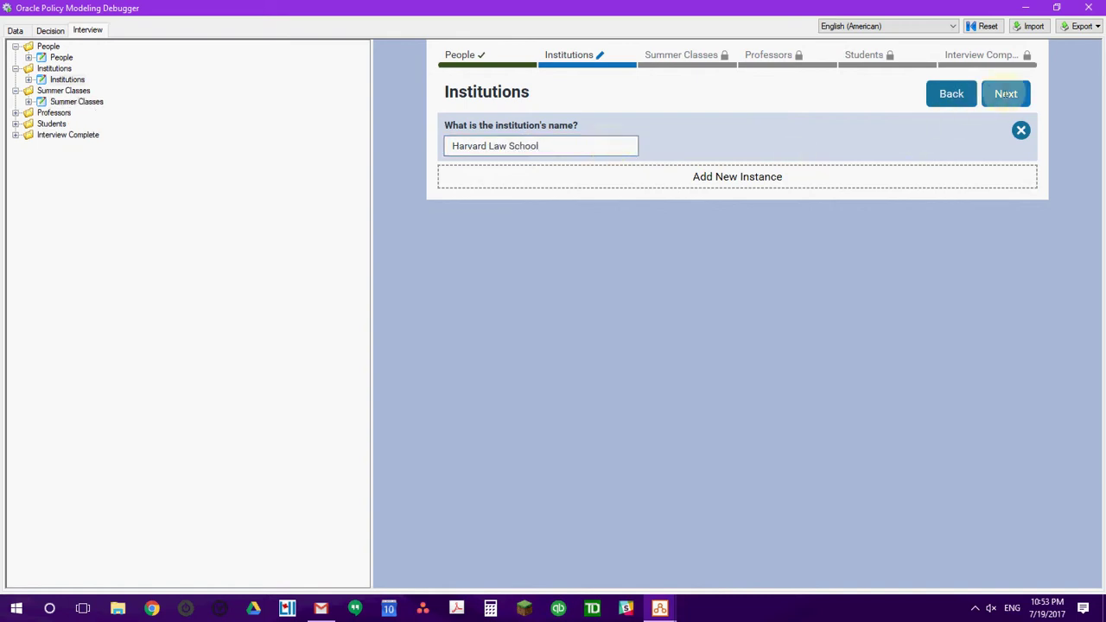
# Add a summer class that is complete, held in Italy, and starts 07/10/2017.
pyautogui.click(753, 124)
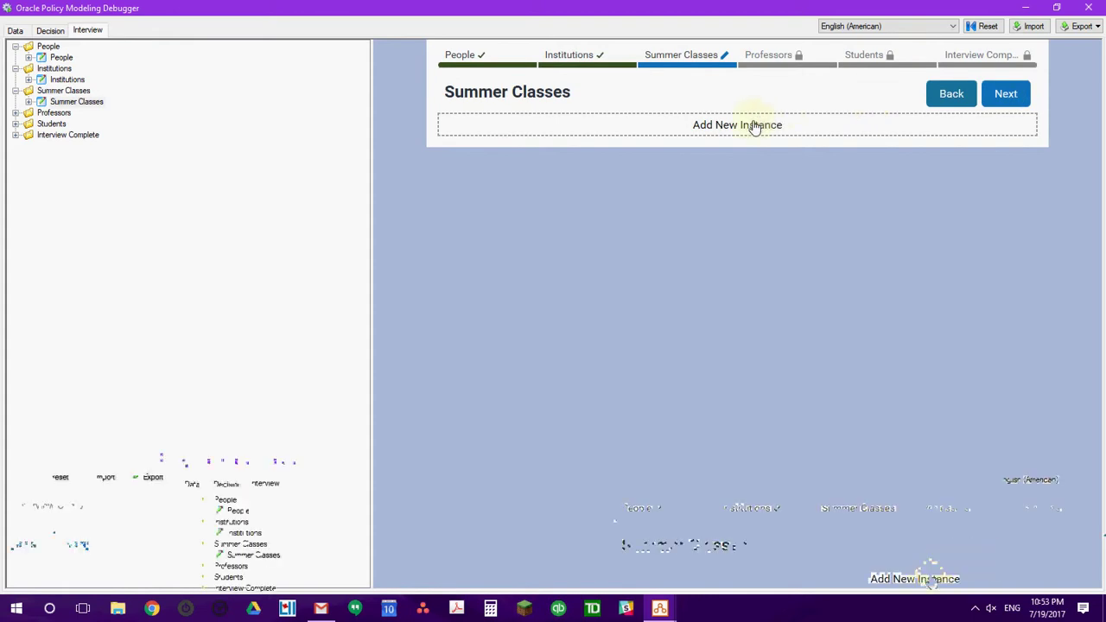
pyautogui.click(577, 144)
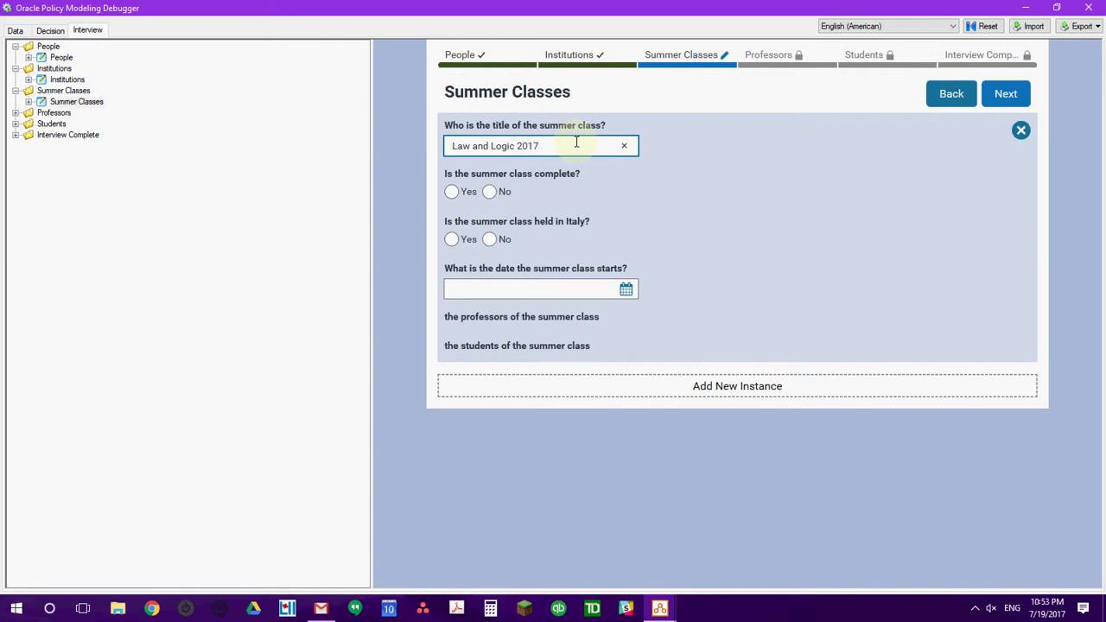
pyautogui.click(451, 191)
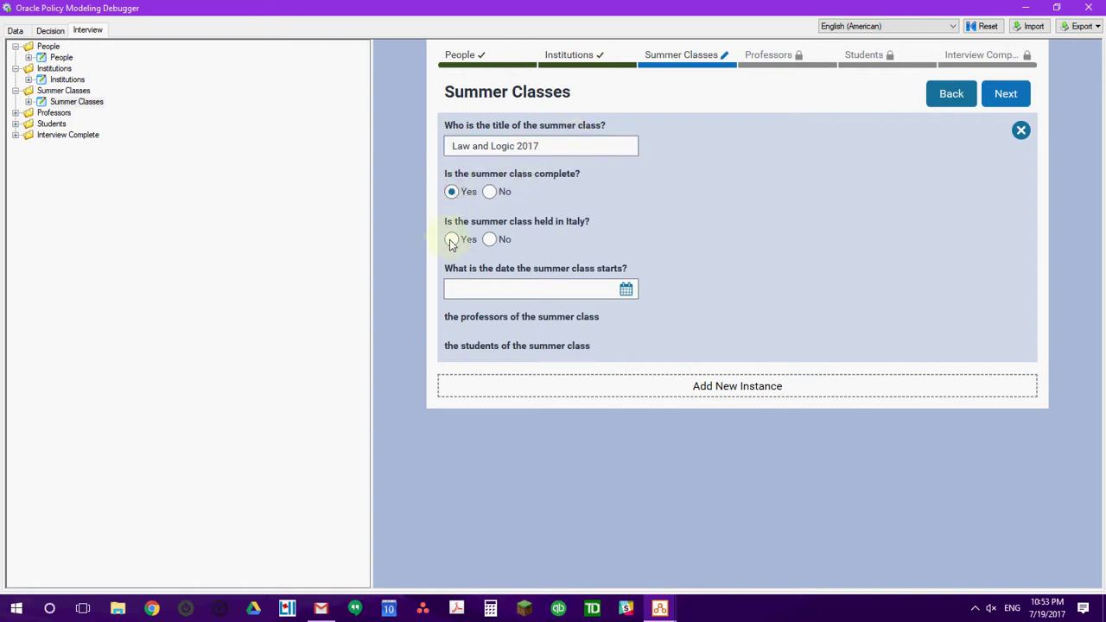
pyautogui.click(450, 240)
pyautogui.click(626, 288)
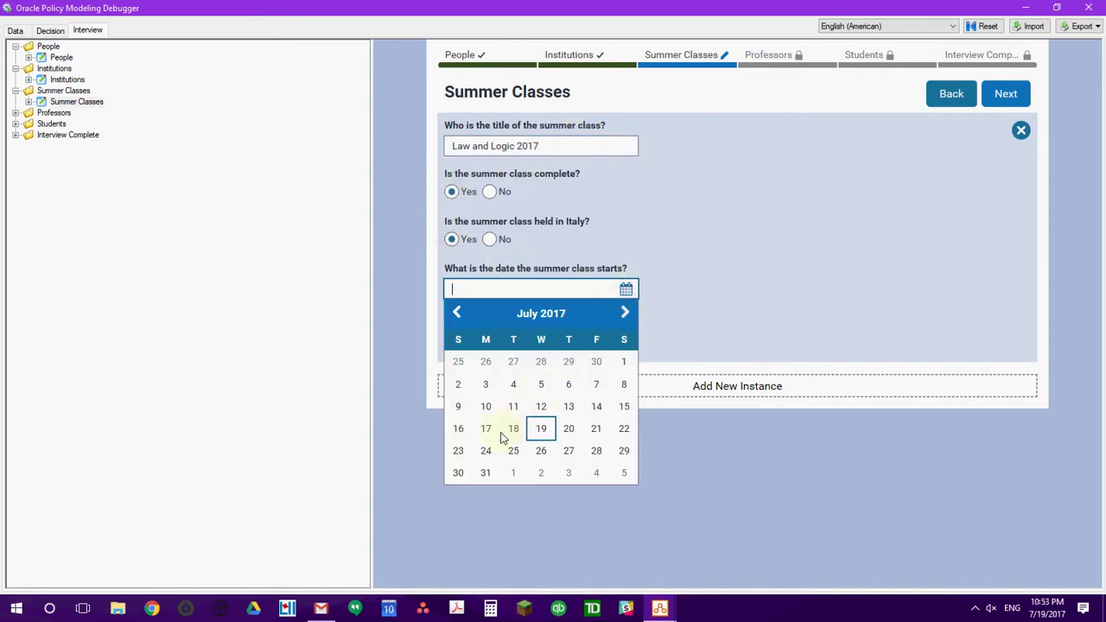
pyautogui.click(486, 406)
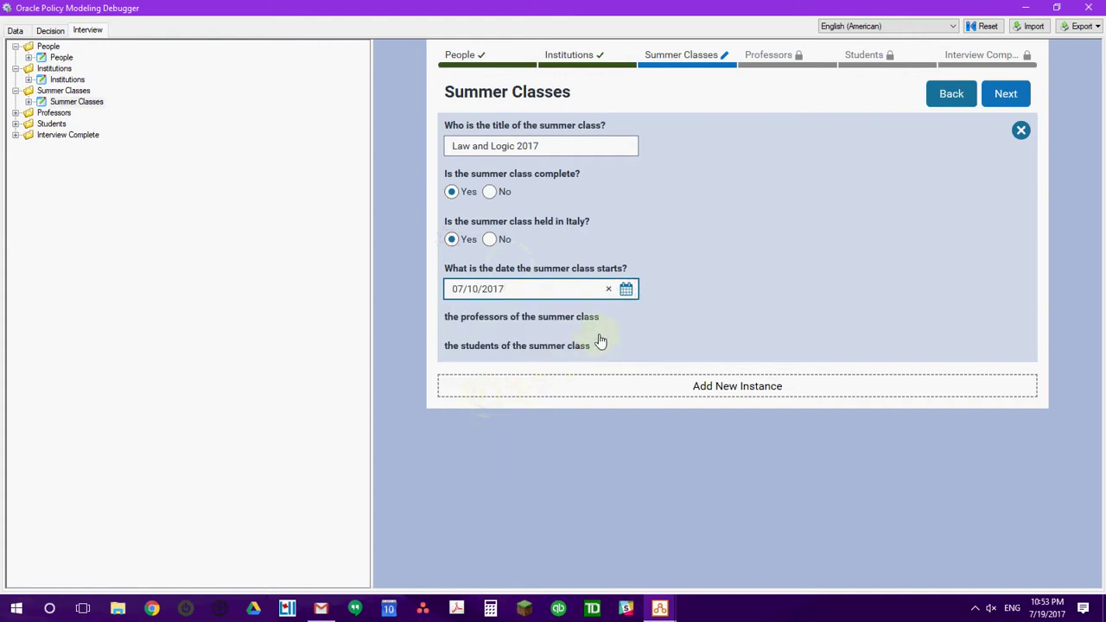
pyautogui.click(1007, 95)
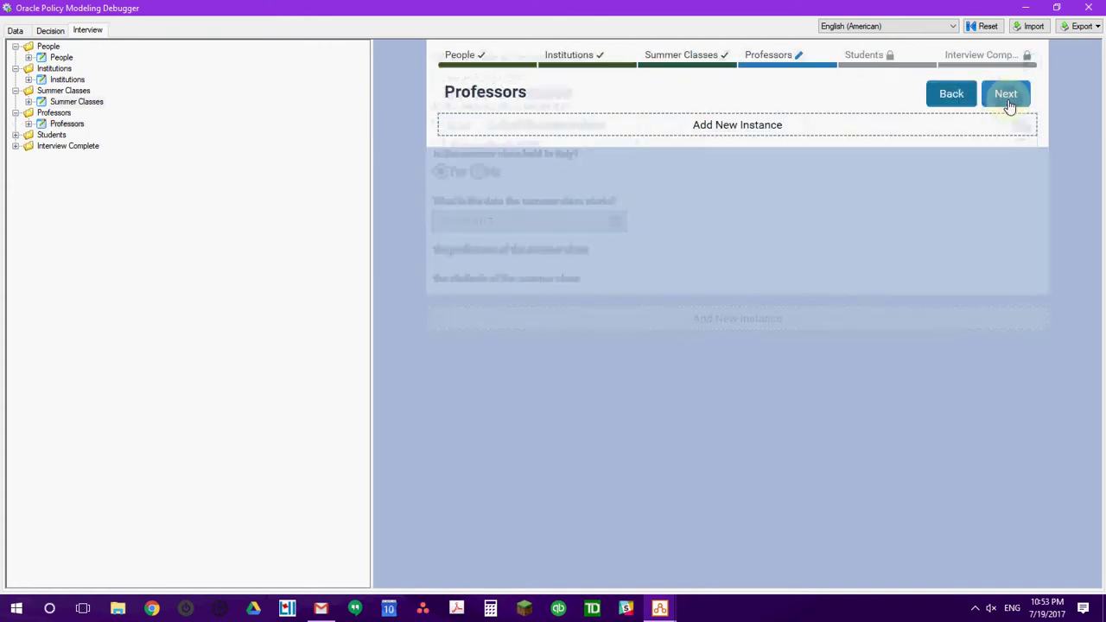
# Add a non-logocrat professor who knows 'deontic', at Harvard Law School, as the listed person.
pyautogui.click(767, 136)
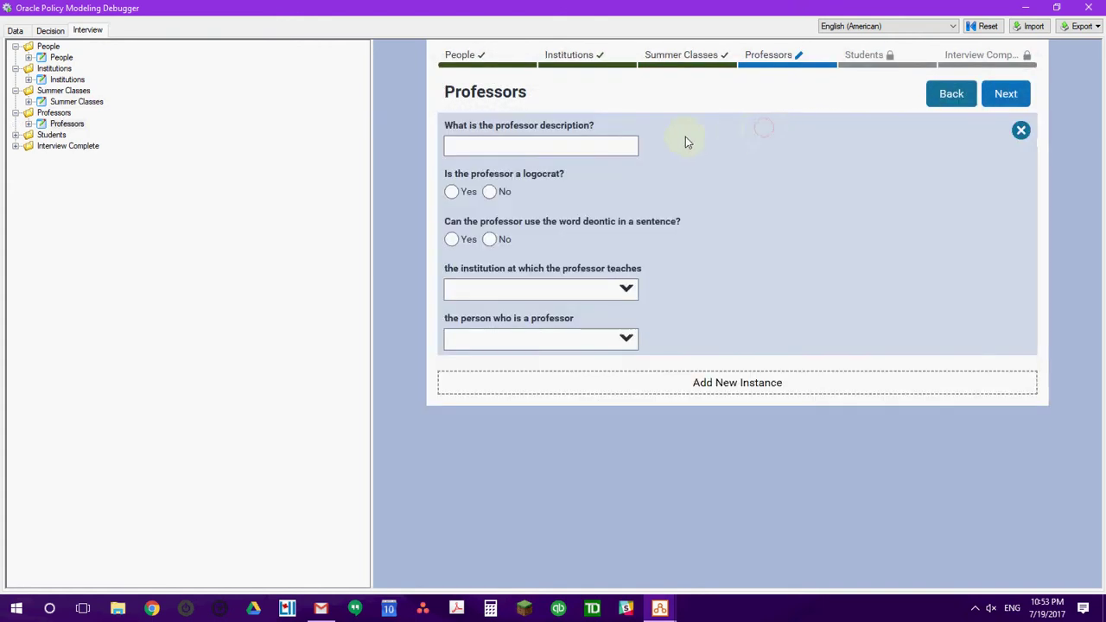
pyautogui.click(587, 147)
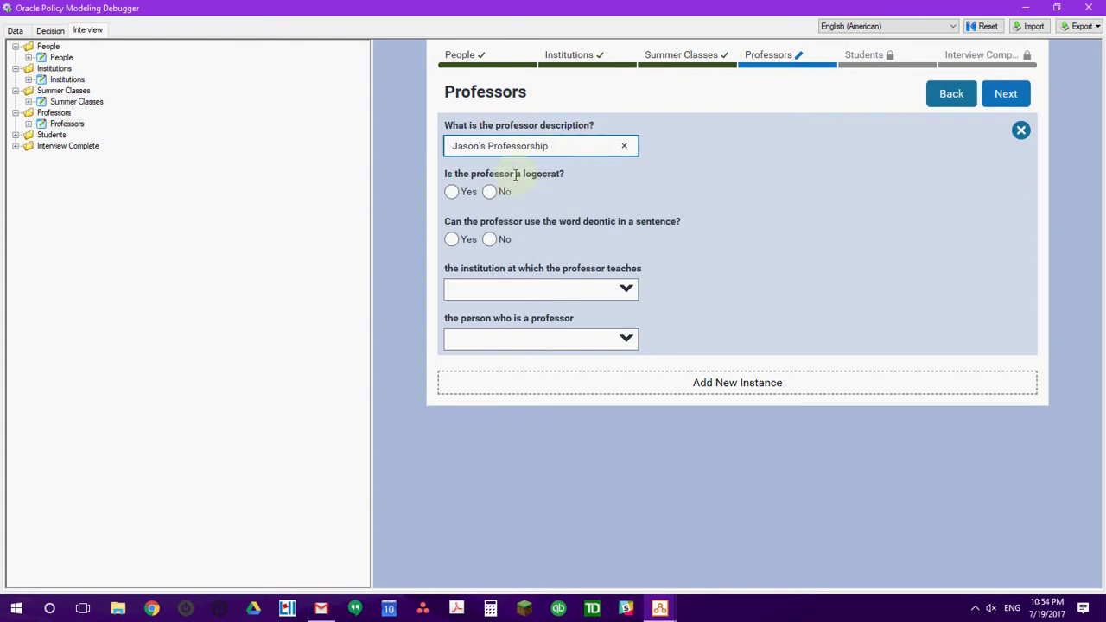
pyautogui.click(491, 192)
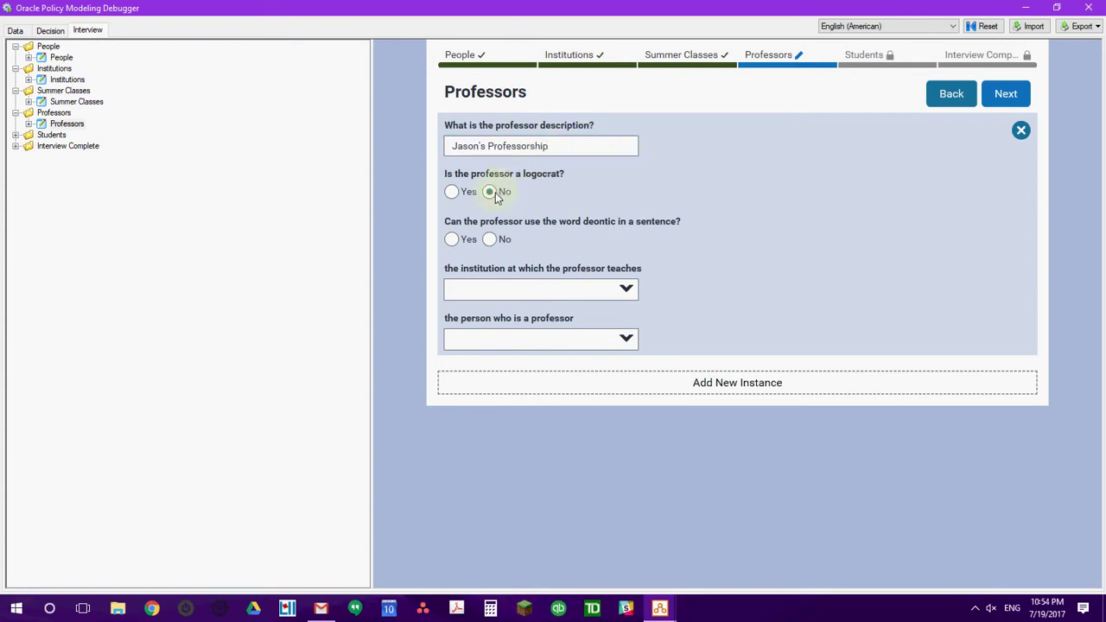
pyautogui.click(451, 240)
pyautogui.click(625, 288)
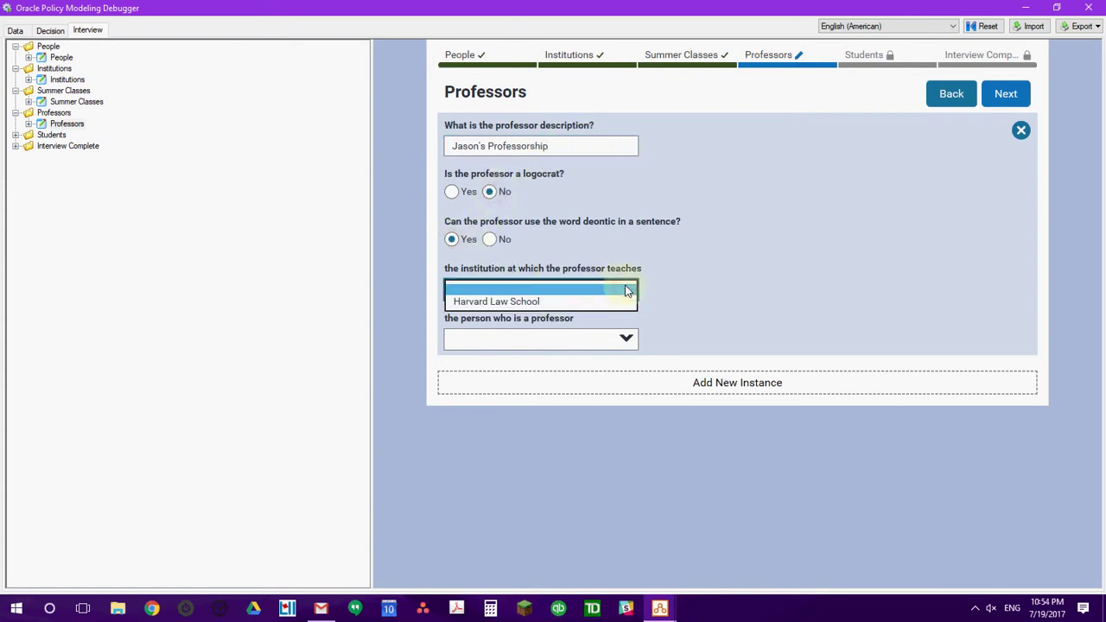
pyautogui.click(619, 302)
pyautogui.click(625, 338)
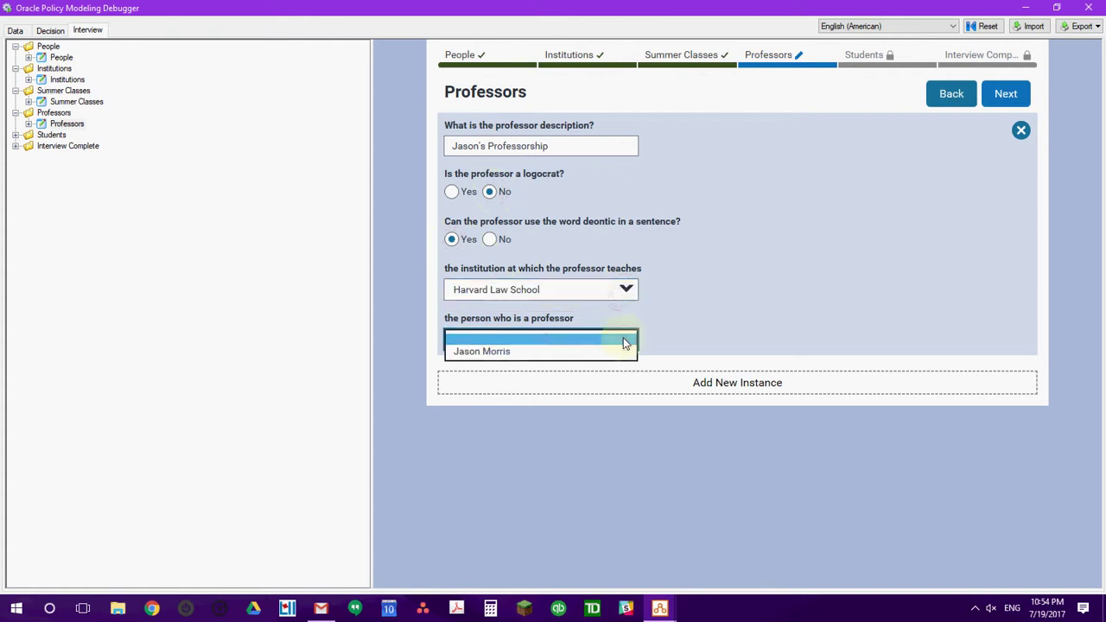
pyautogui.click(603, 351)
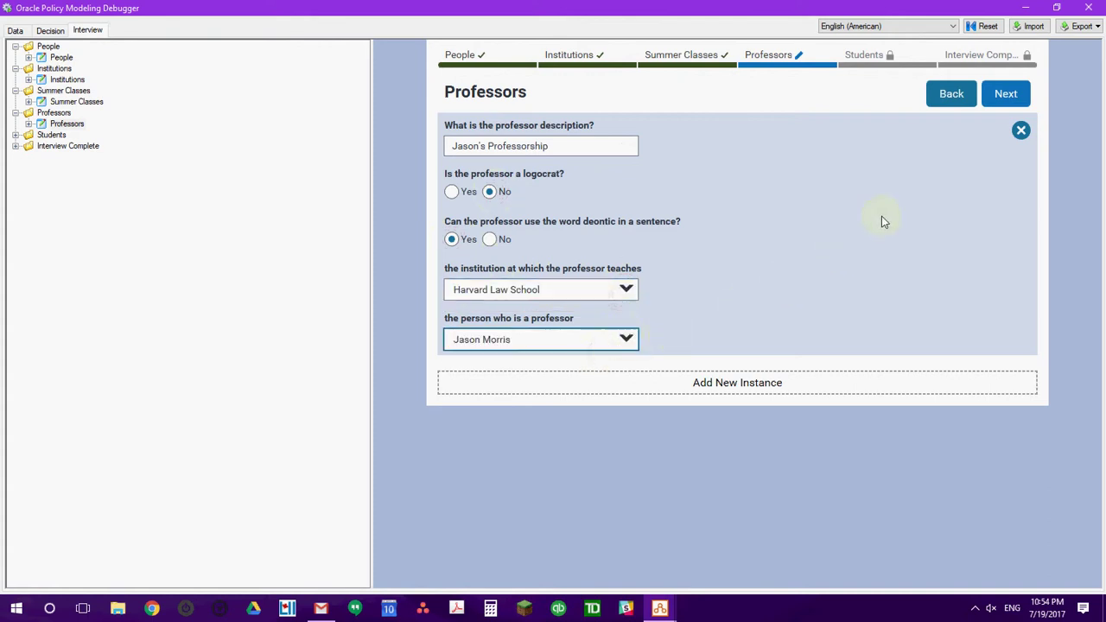
pyautogui.click(1007, 93)
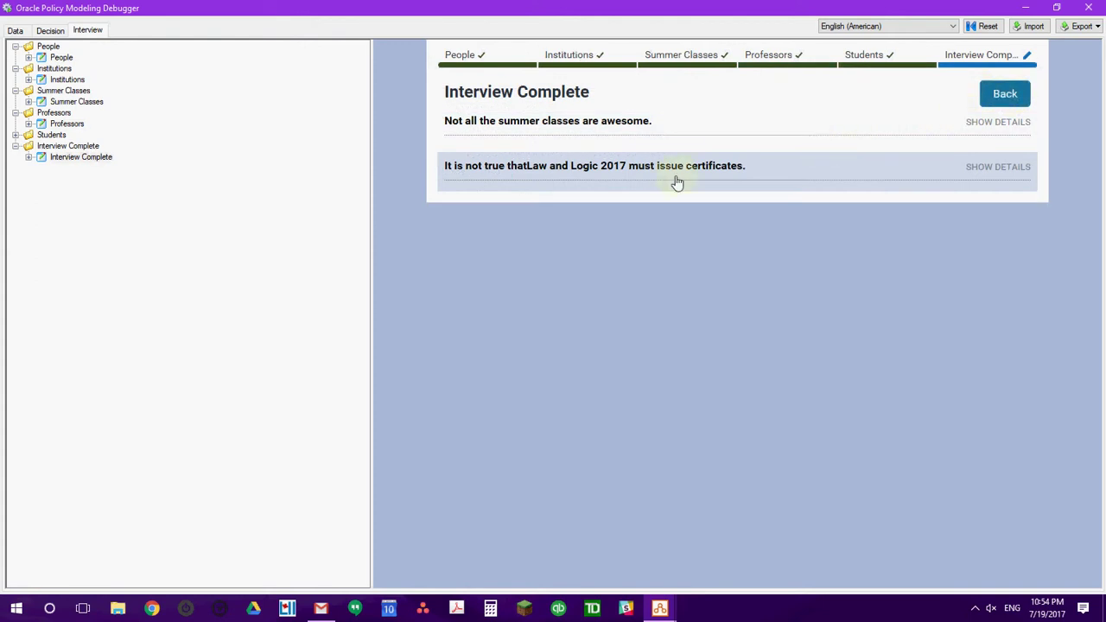
# Show the certificate result details and expand why Law and Logic 2017 isn't awesome.
pyautogui.click(977, 167)
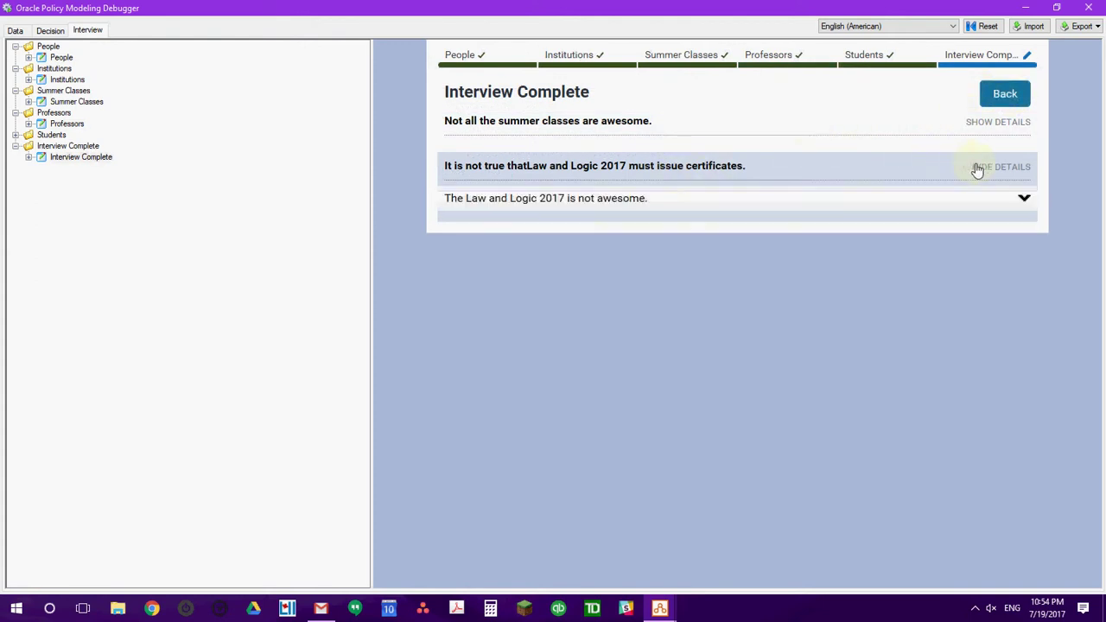
pyautogui.click(1024, 198)
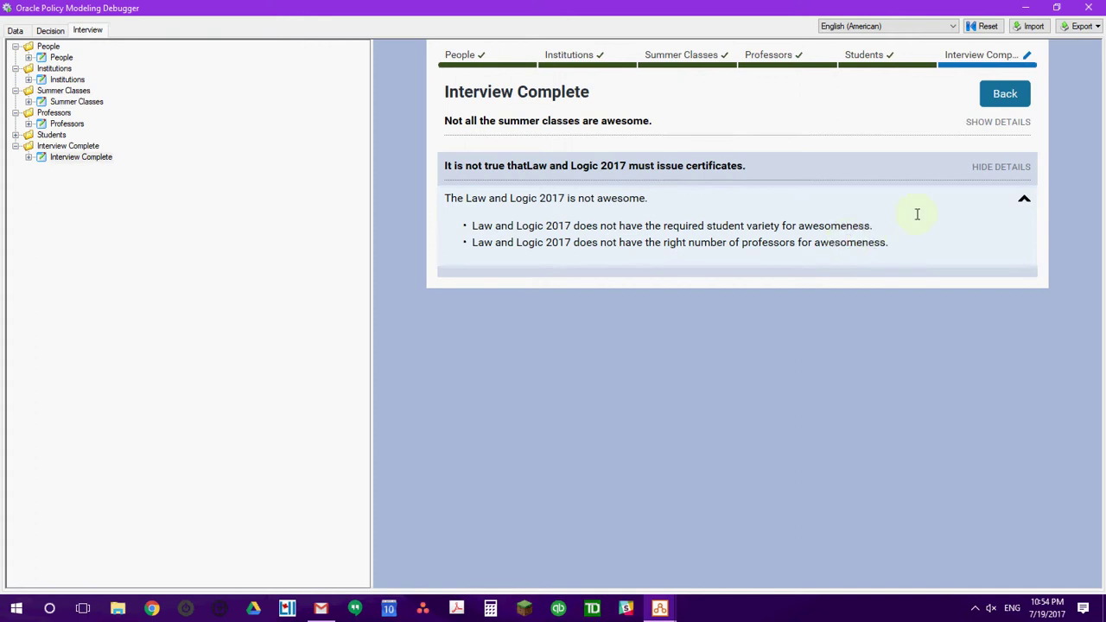
pyautogui.click(990, 27)
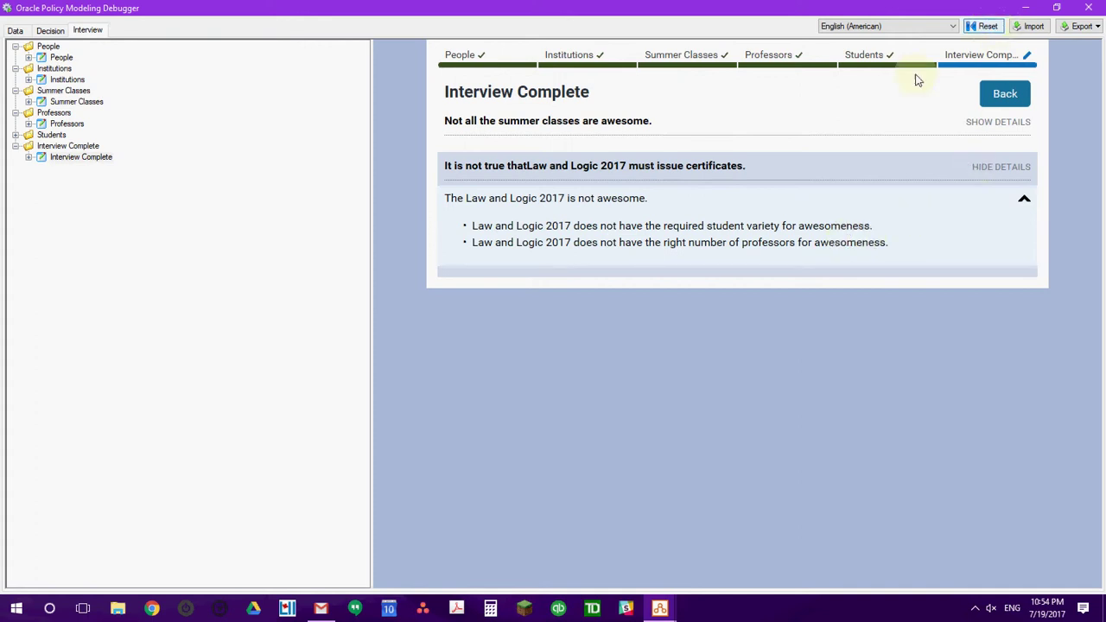
# Show the decision for 'Not all the summer classes are awesome' down to student variety and professor count.
pyautogui.click(26, 31)
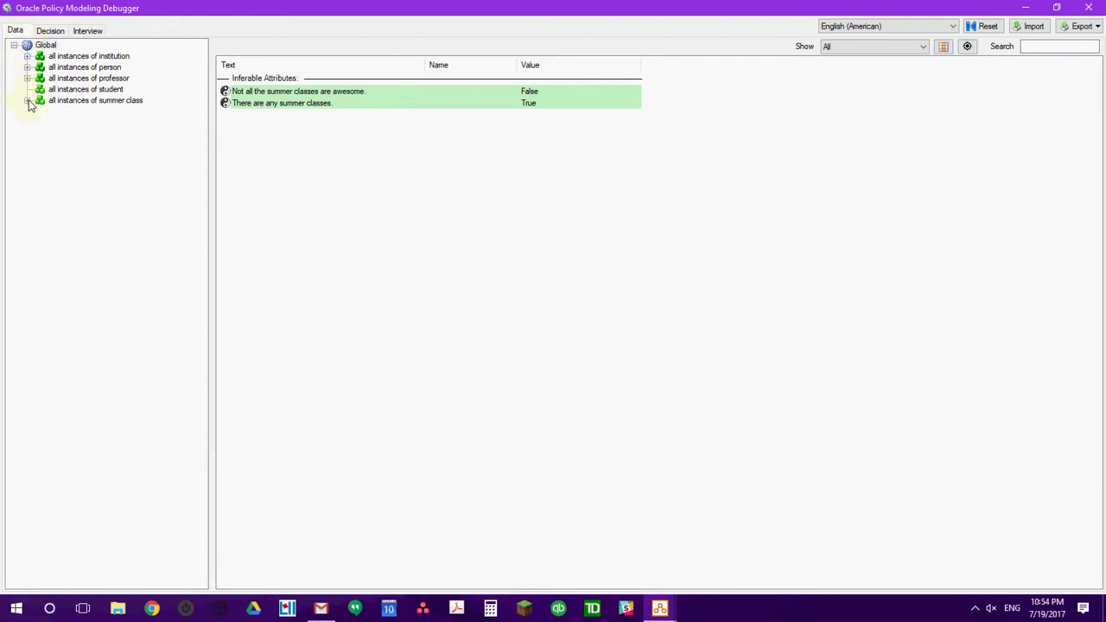
pyautogui.click(240, 94)
pyautogui.rightClick(239, 89)
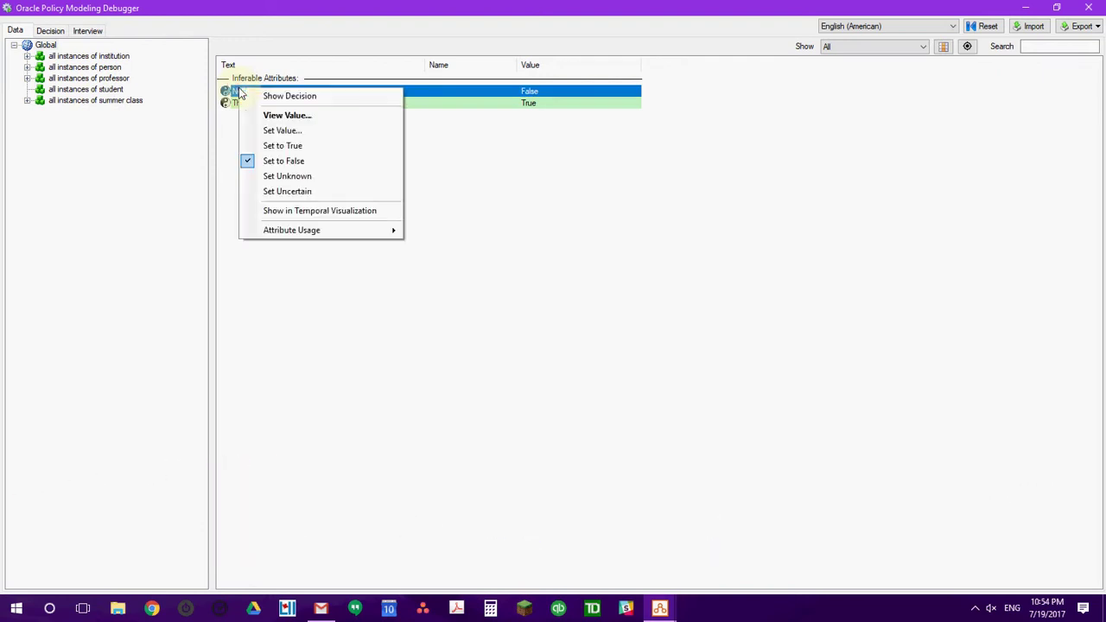
pyautogui.click(267, 98)
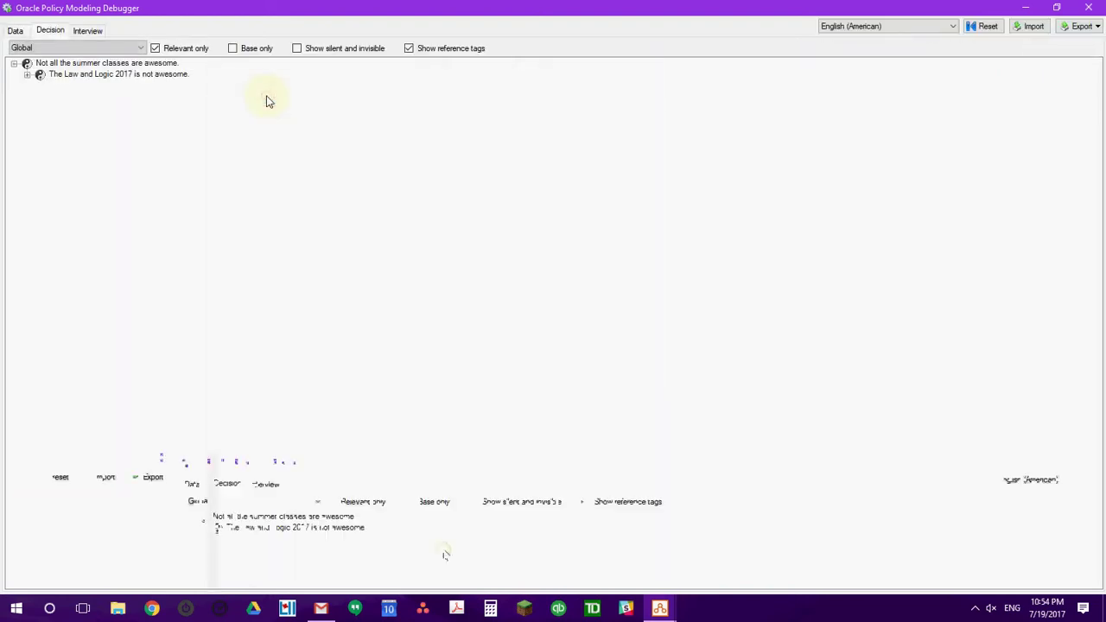
pyautogui.click(27, 75)
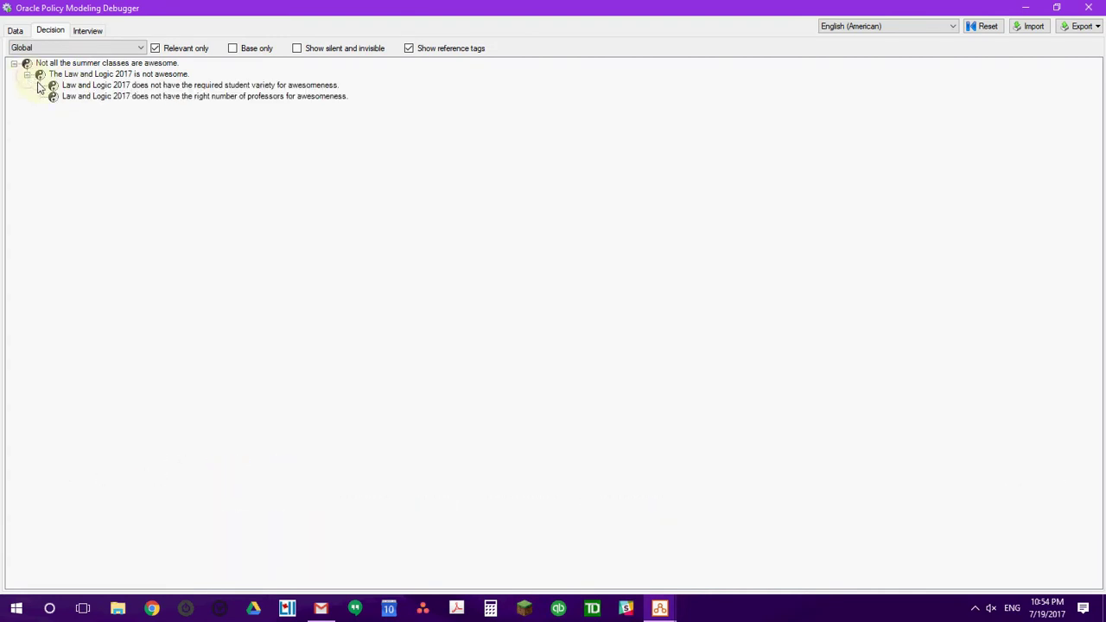
pyautogui.click(160, 87)
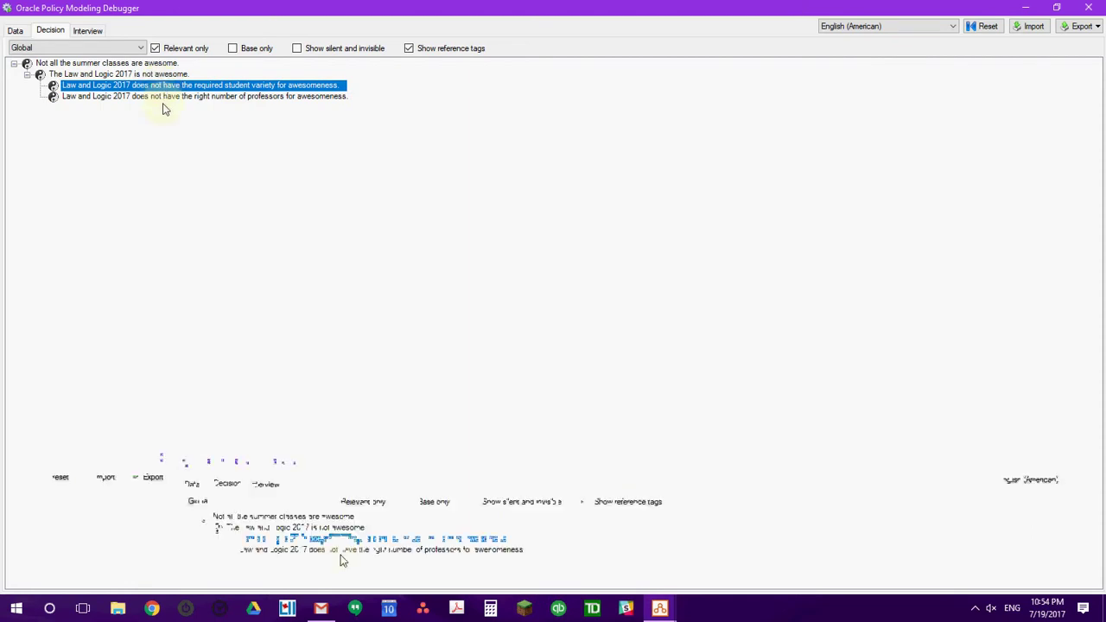
pyautogui.click(163, 98)
# Open the professor-count condition's rule source in Law and Logic 2017 Demo Rules.docx via Attribute Usage.
pyautogui.rightClick(166, 104)
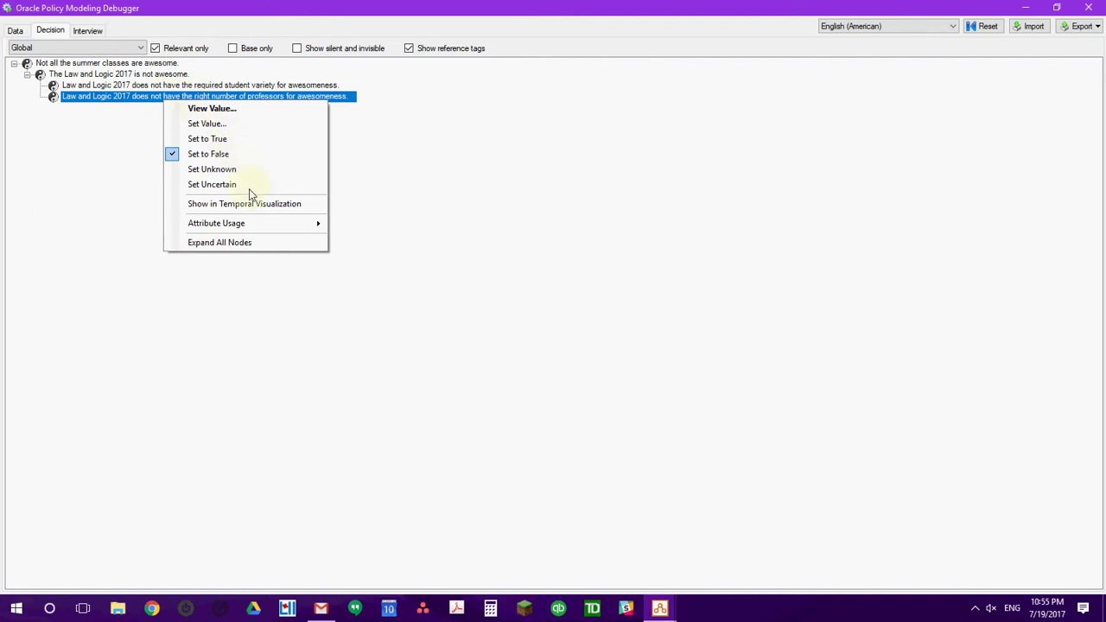
pyautogui.moveTo(263, 226)
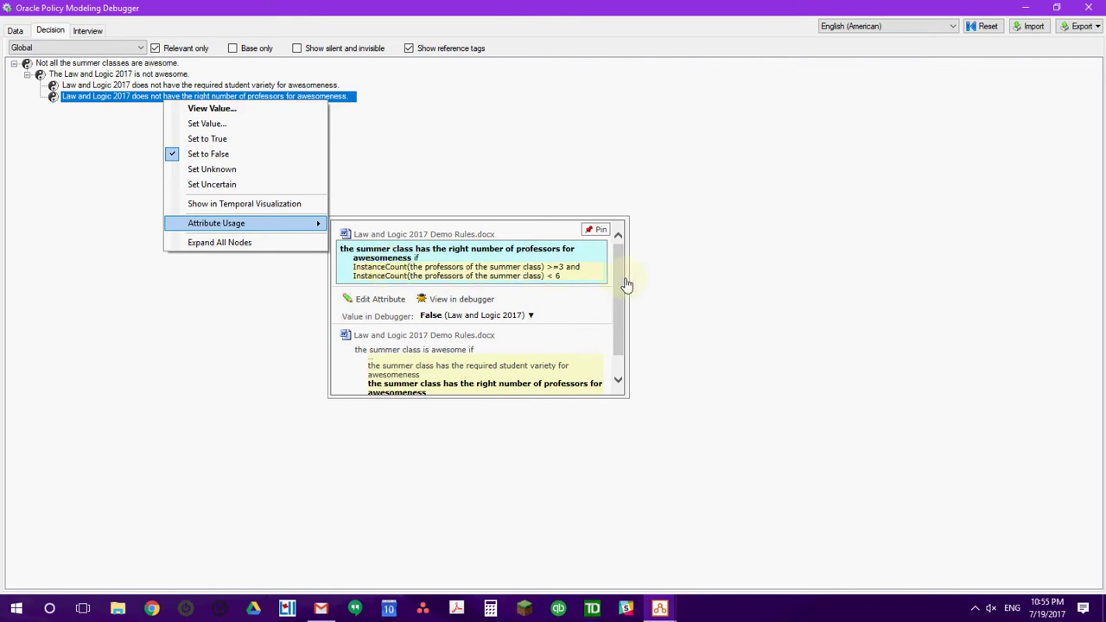
pyautogui.moveTo(620, 277); pyautogui.dragTo(616, 323)
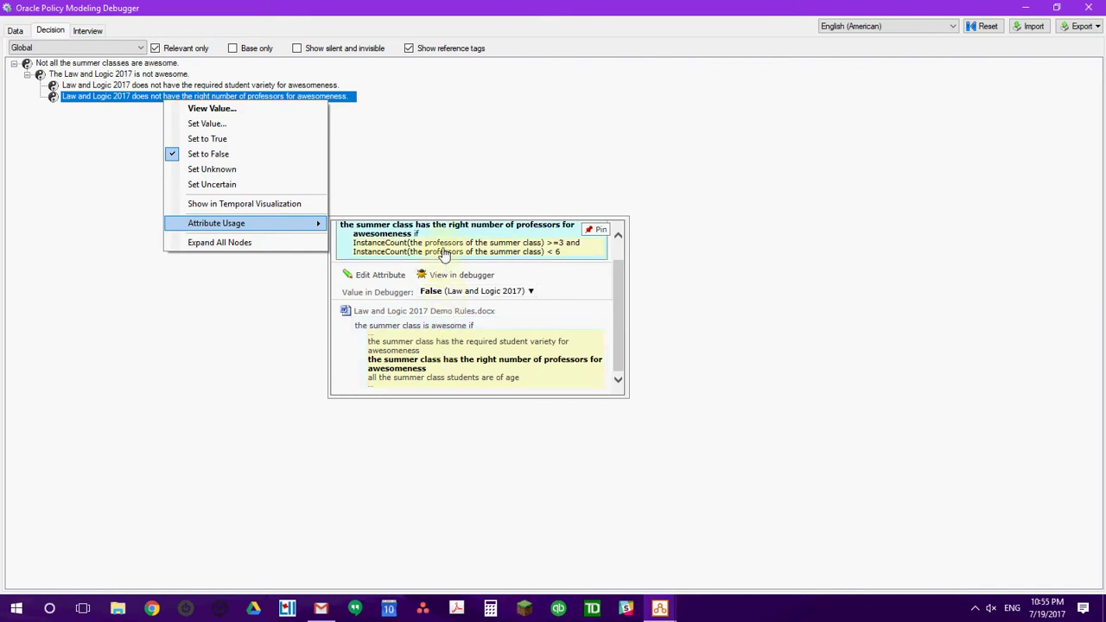
pyautogui.click(444, 252)
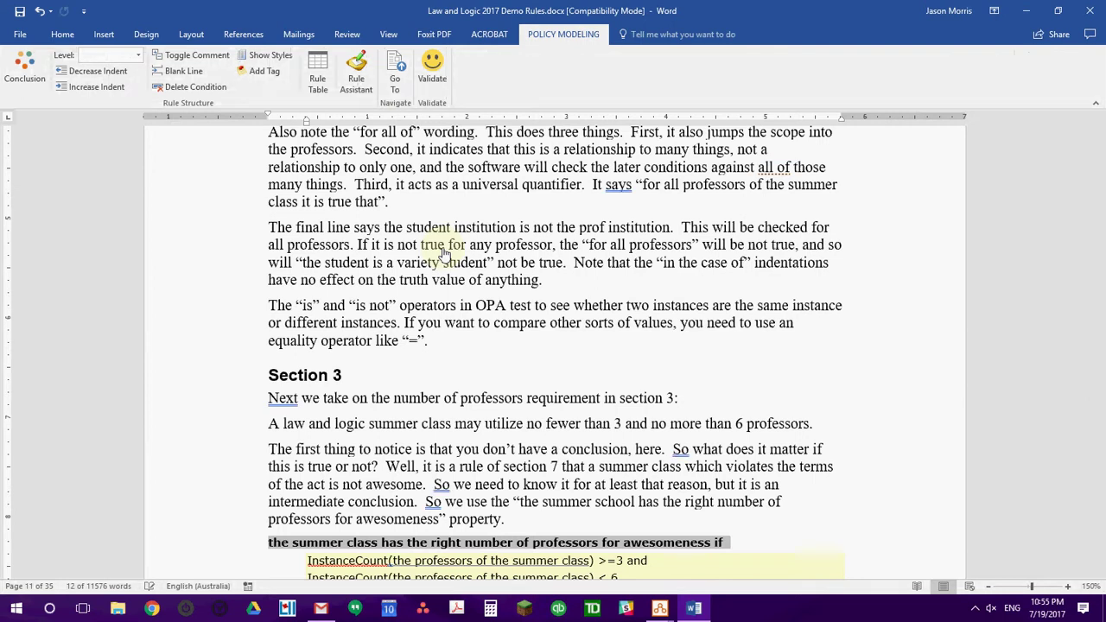
# Highlight Section 3's rule requiring at least 3 and fewer than 6 professors, then close Word.
pyautogui.scroll(-5, 443, 250)
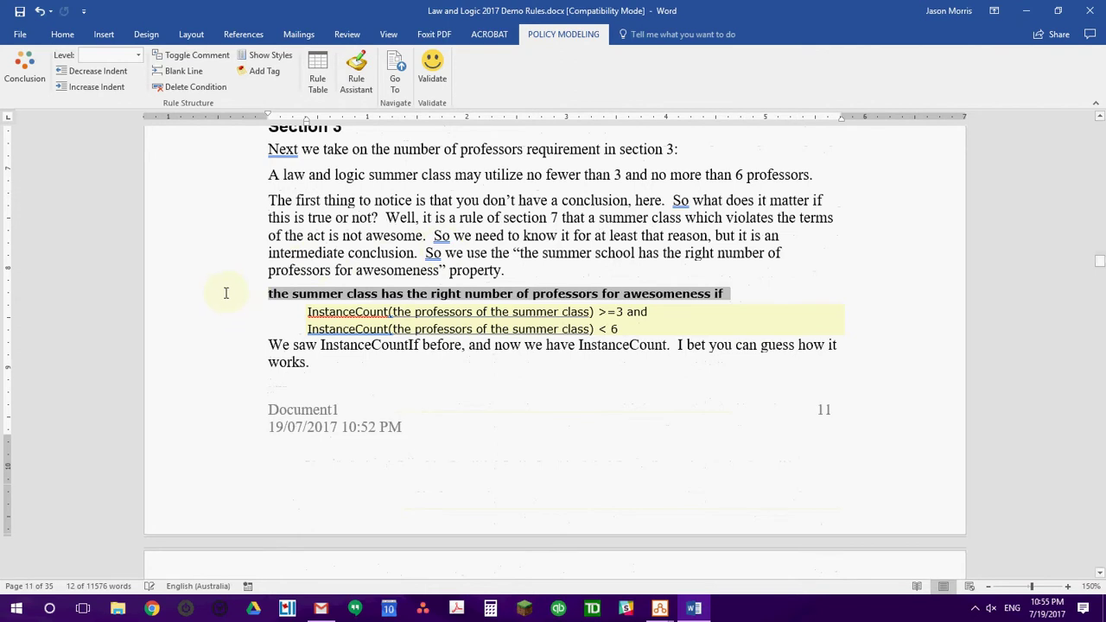
pyautogui.moveTo(201, 293); pyautogui.dragTo(196, 335)
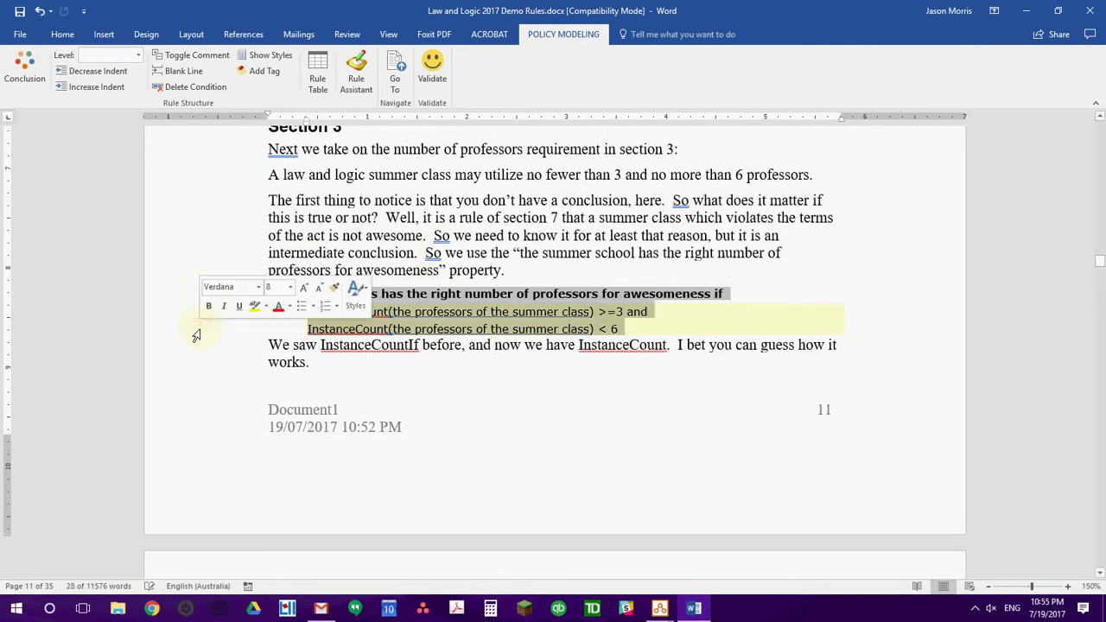
pyautogui.click(612, 199)
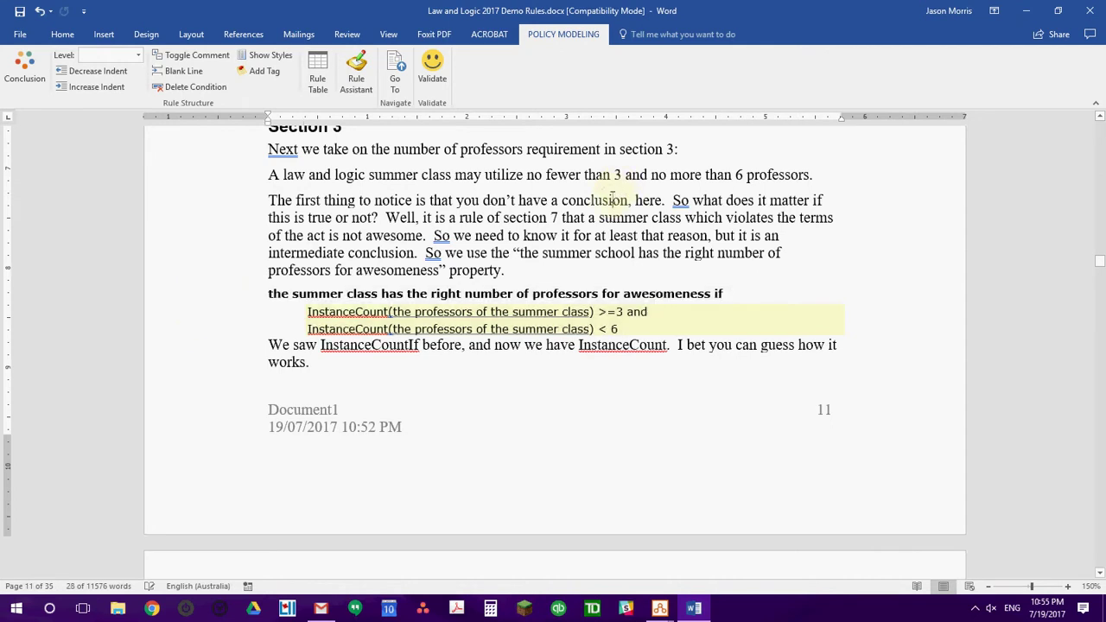
pyautogui.click(1098, 14)
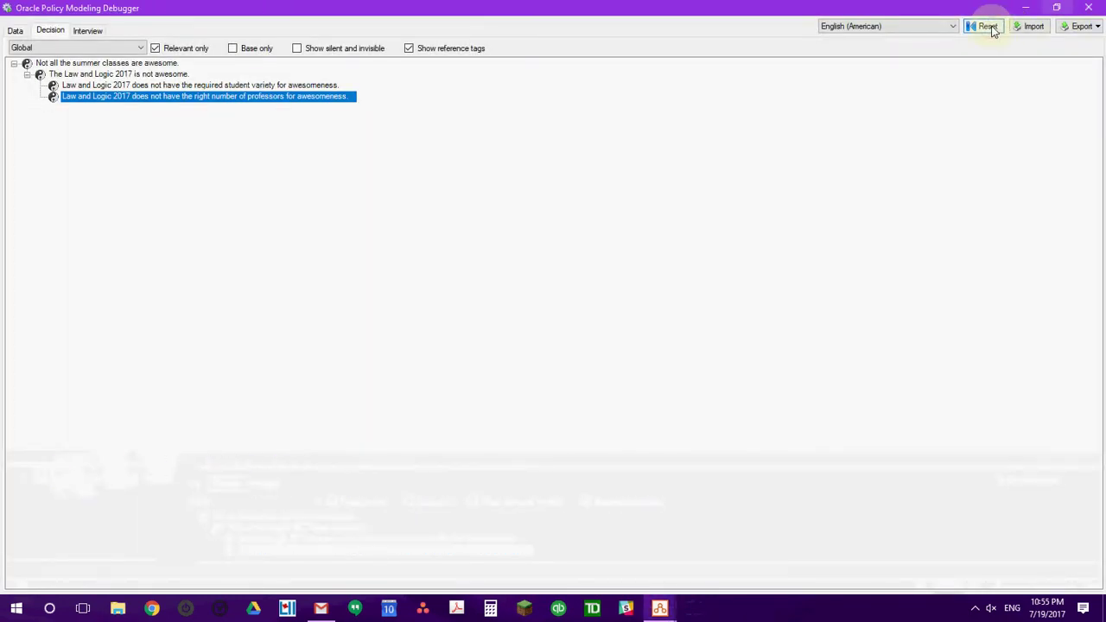
# Reset and close the debugger, then open the New Excel Testing Document.xlsx test case.
pyautogui.click(988, 27)
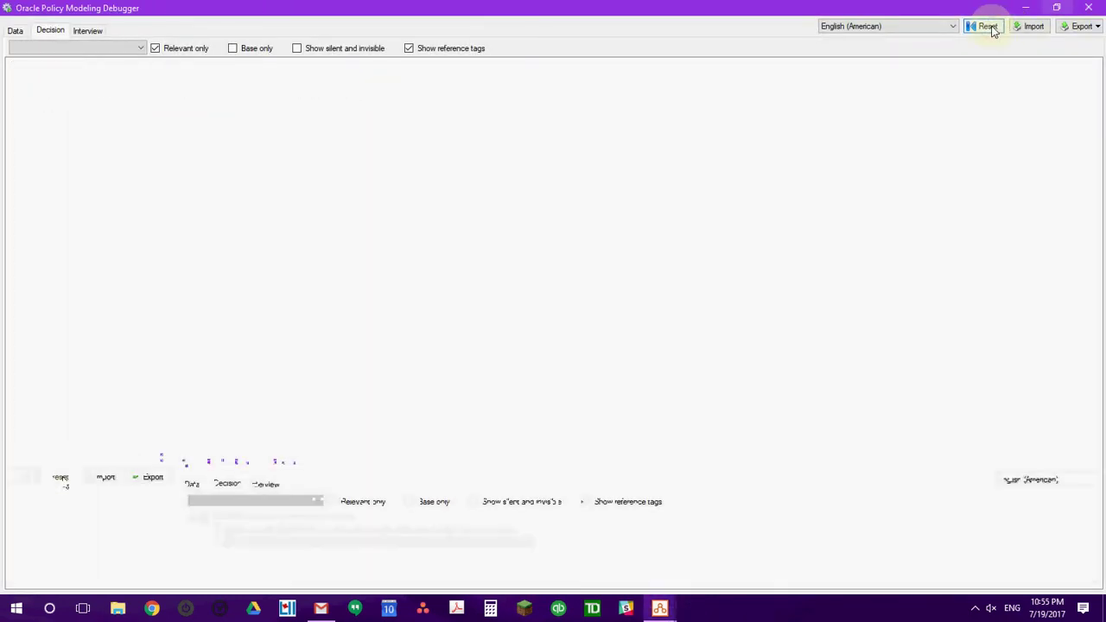
pyautogui.click(1087, 8)
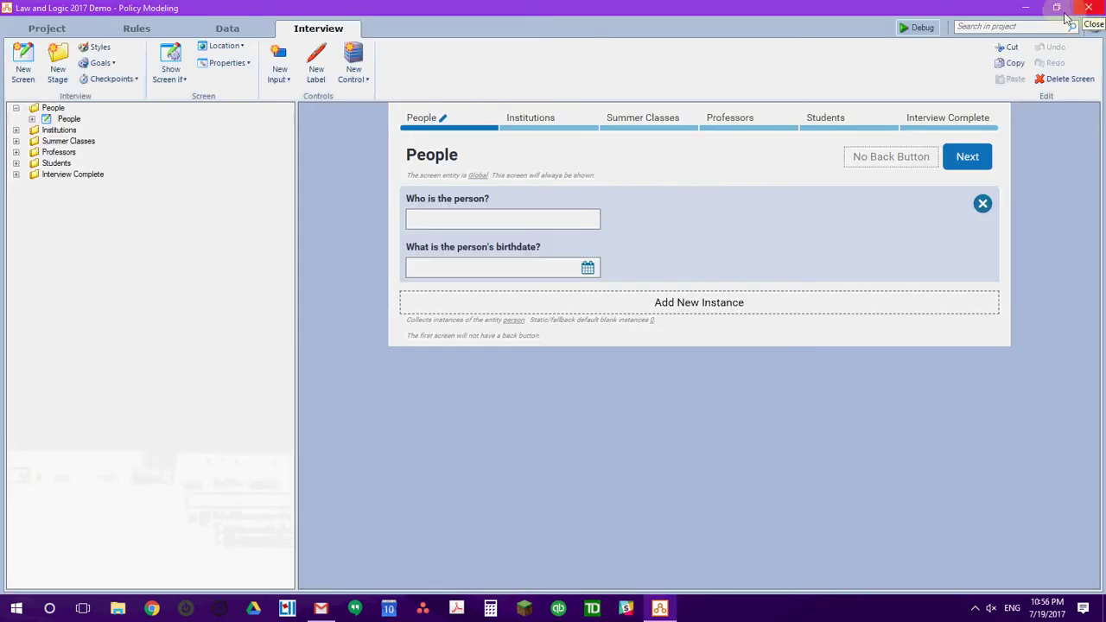
pyautogui.click(52, 28)
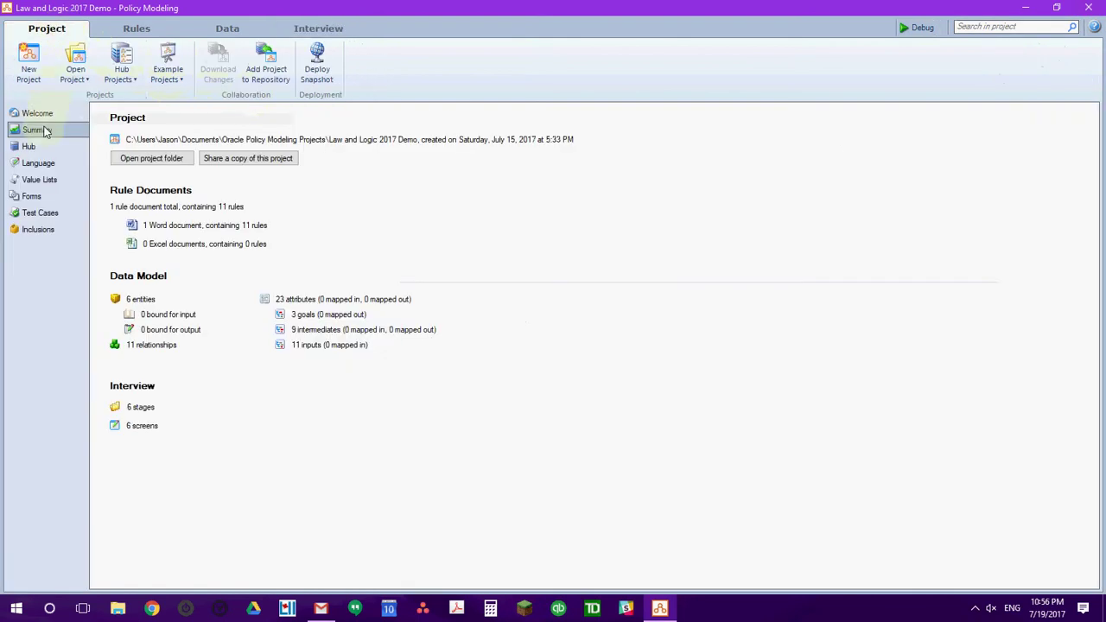
pyautogui.click(37, 216)
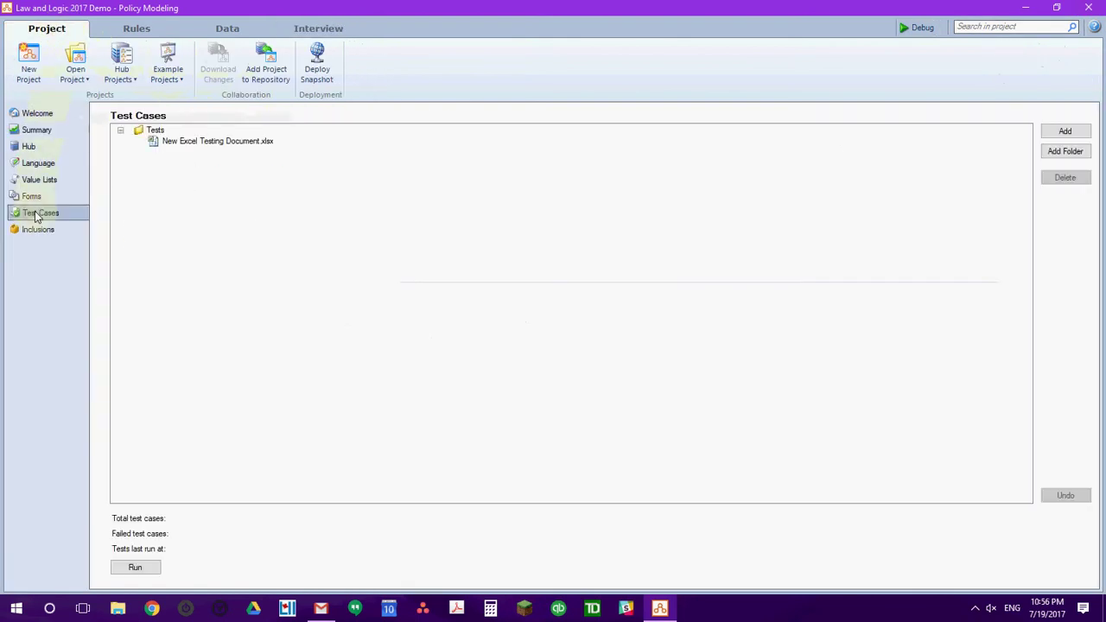
pyautogui.click(175, 144)
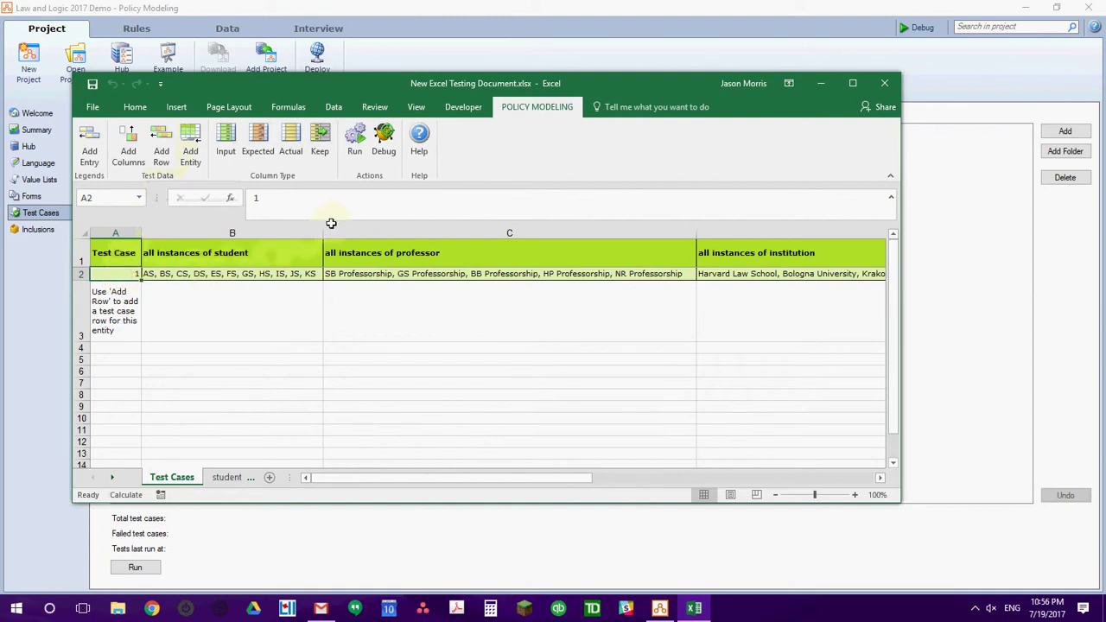
# Debug test case 1 from Excel's Policy Modeling ribbon.
pyautogui.click(385, 145)
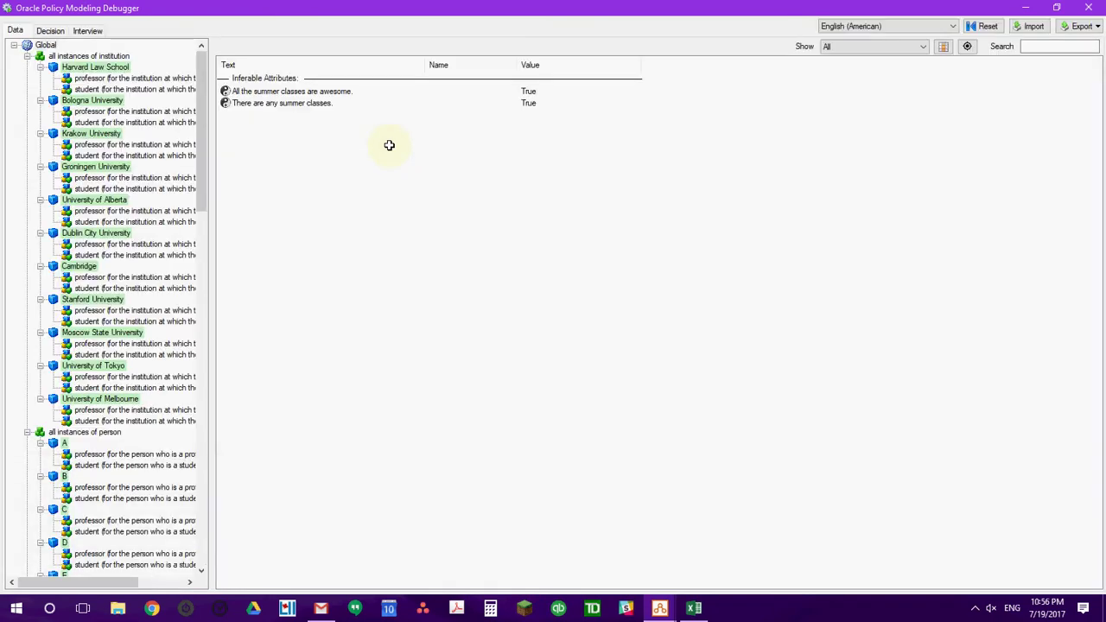
# Review the People page in the debugger's interview.
pyautogui.click(87, 31)
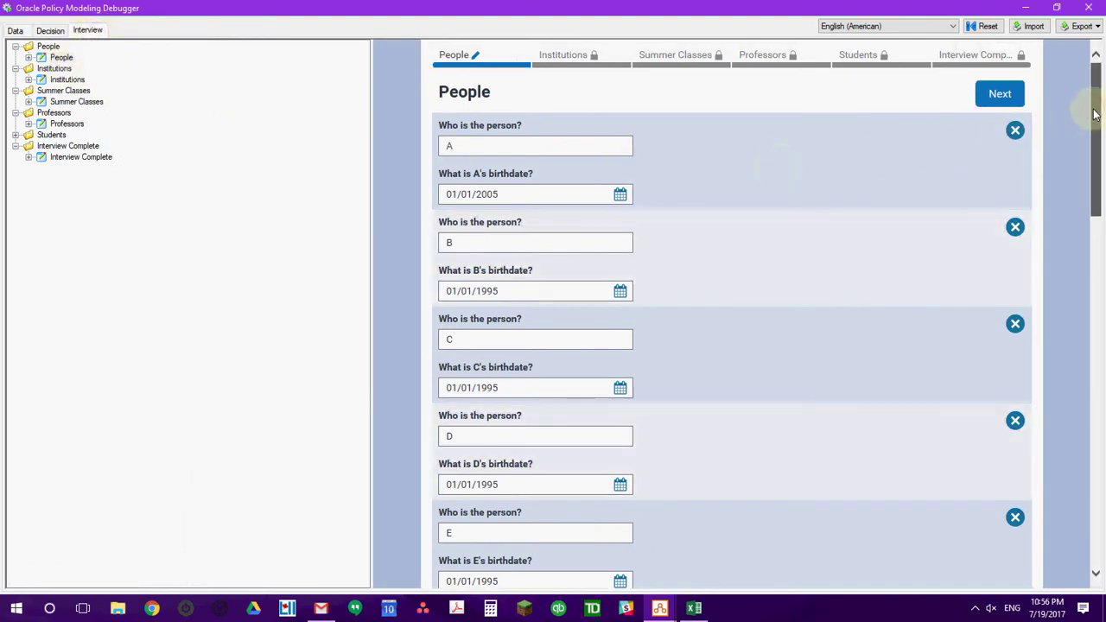
pyautogui.scroll(-1, 1091, 129)
pyautogui.scroll(-1, 1080, 195)
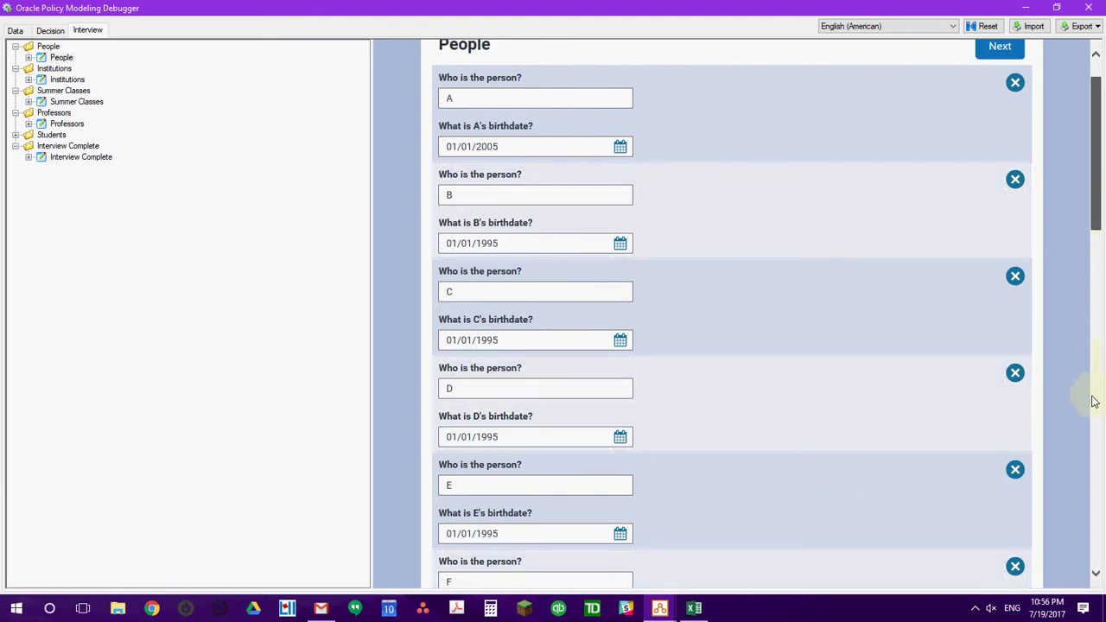
pyautogui.scroll(-5, 1093, 388)
pyautogui.scroll(-5, 1095, 413)
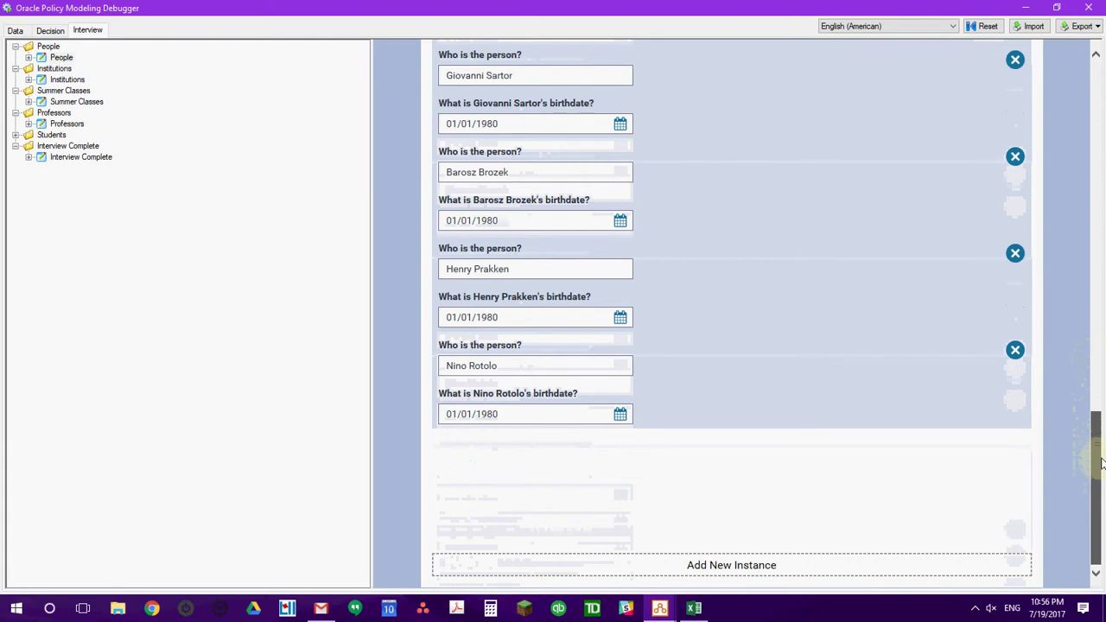
pyautogui.scroll(1, 1098, 449)
pyautogui.scroll(3, 1093, 381)
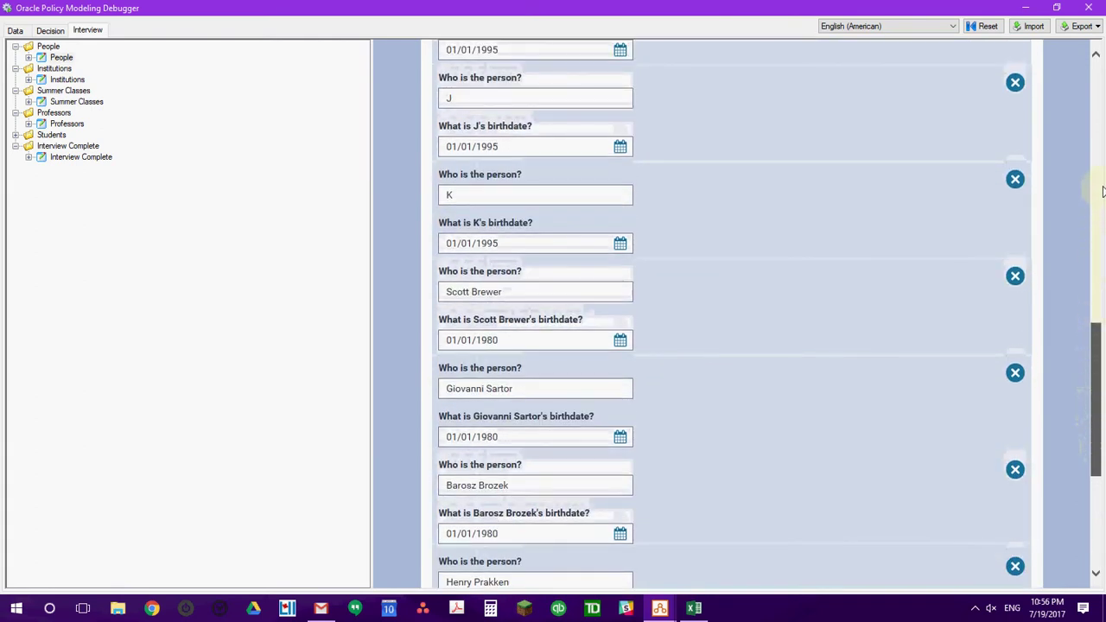
pyautogui.scroll(6, 1103, 73)
pyautogui.scroll(3, 1099, 72)
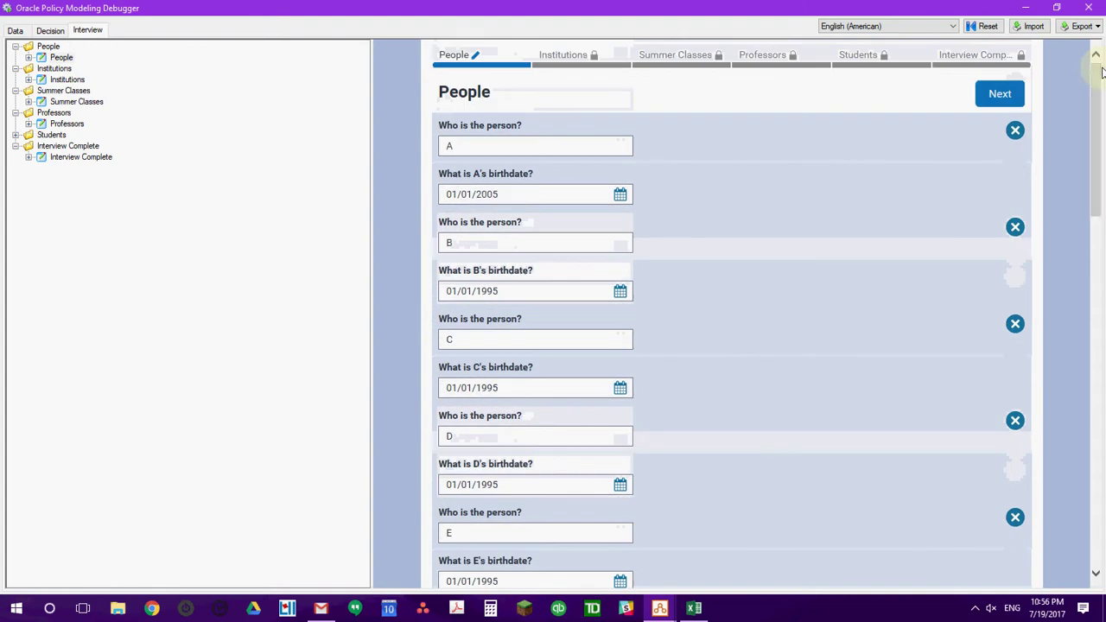
# Step through Institutions, Summer Classes, Professors and Students to Interview Complete.
pyautogui.click(998, 97)
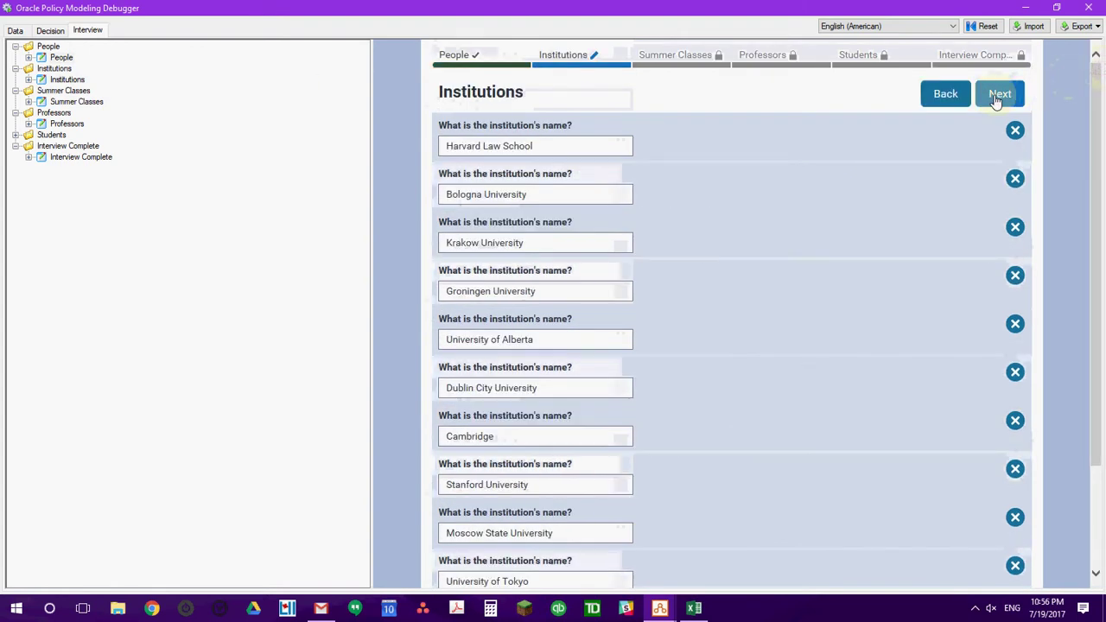
pyautogui.click(998, 95)
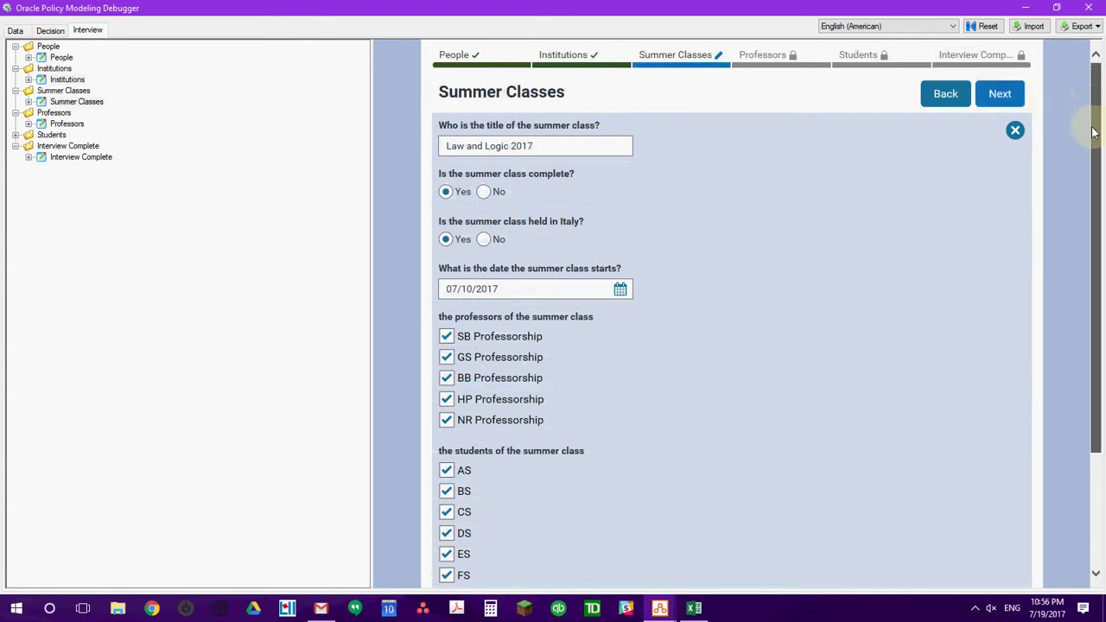
pyautogui.scroll(-1, 1090, 156)
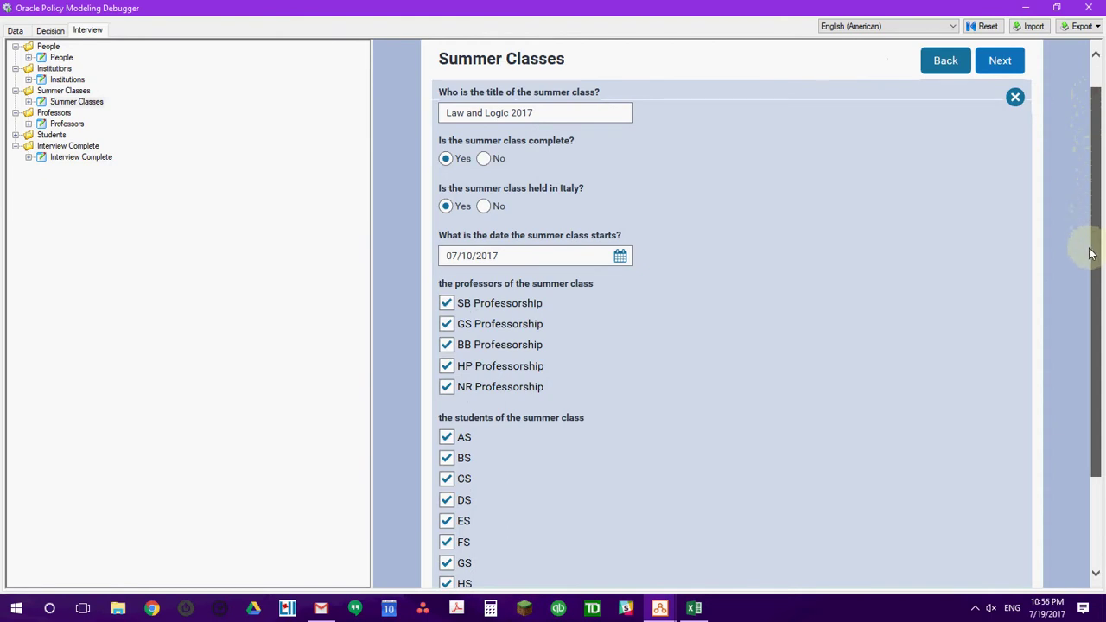
pyautogui.scroll(-4, 1098, 302)
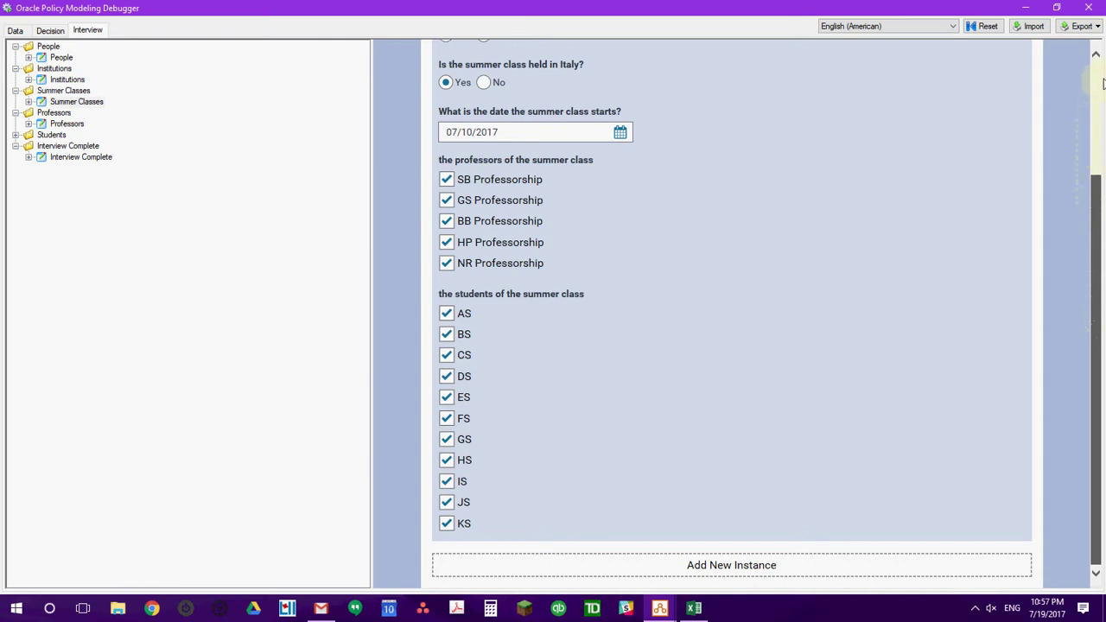
pyautogui.scroll(5, 1087, 104)
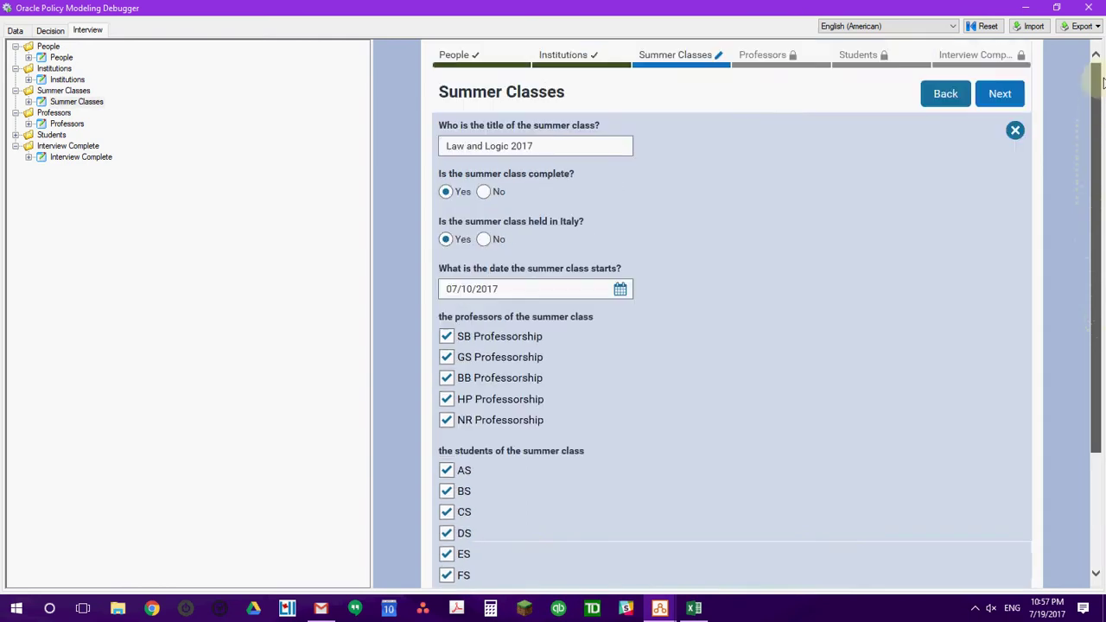
pyautogui.click(1001, 95)
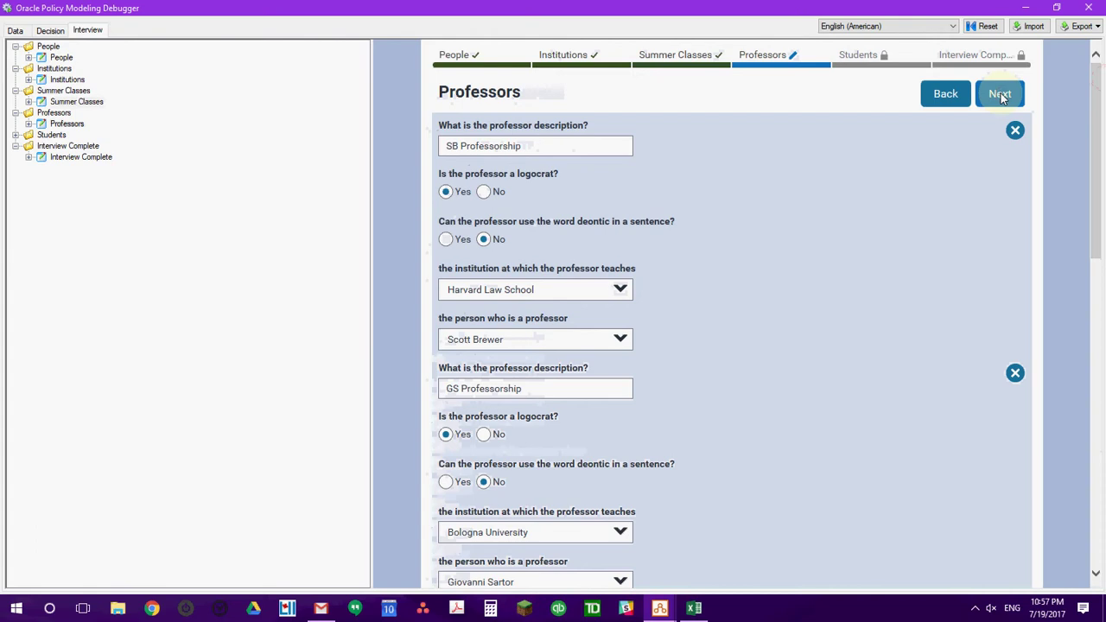
pyautogui.click(1001, 95)
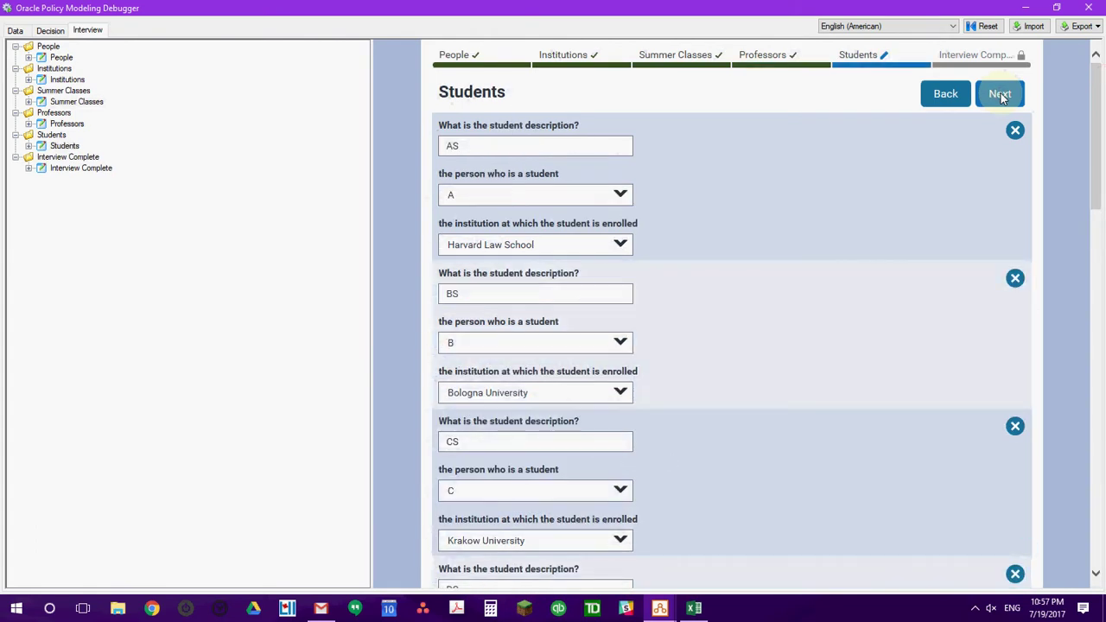
pyautogui.click(1001, 96)
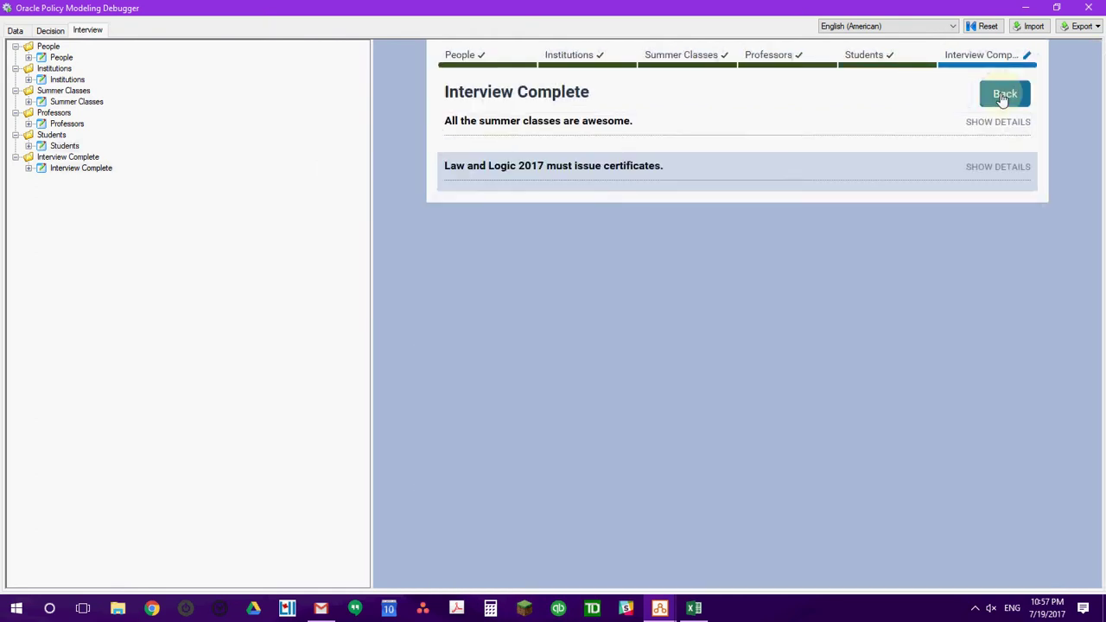
# Expand why Law and Logic 2017 is awesome and highlight the student variety condition line.
pyautogui.click(983, 172)
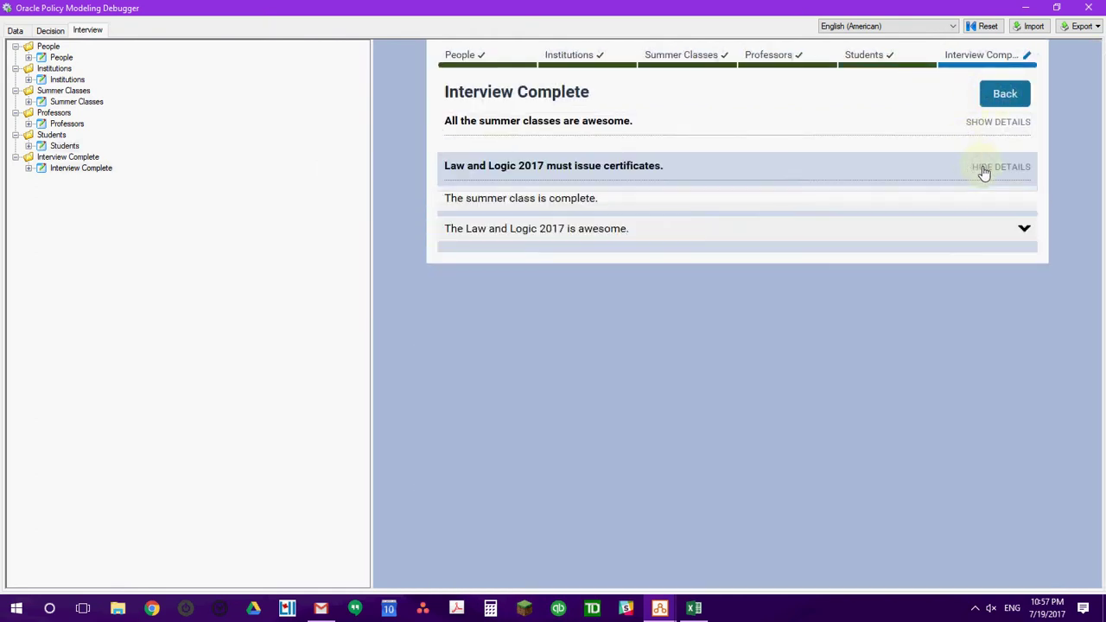
pyautogui.click(1024, 233)
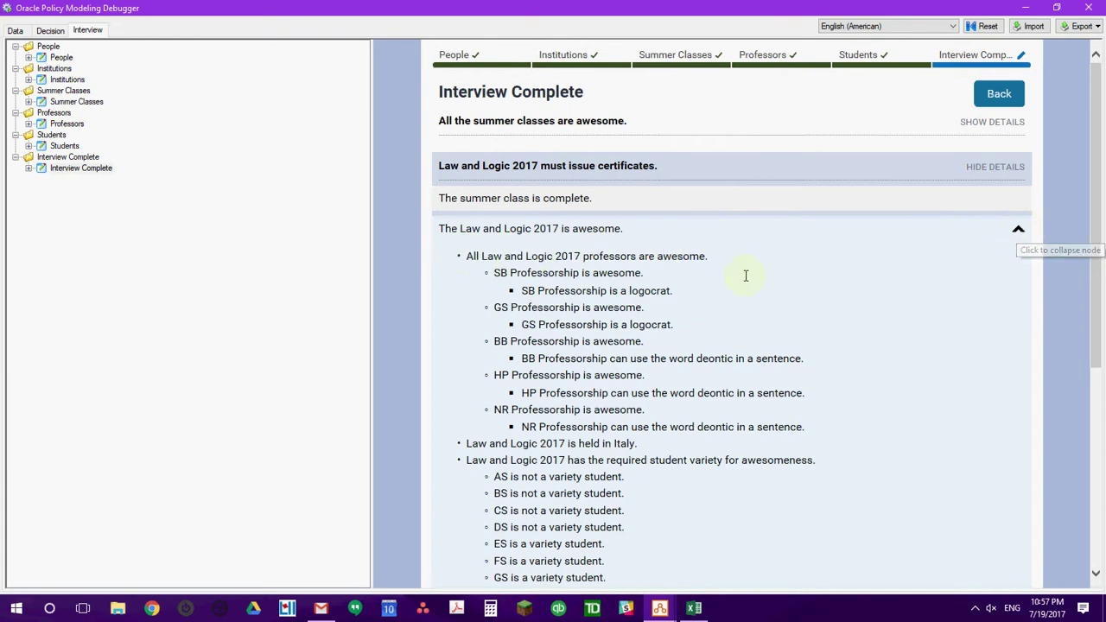
pyautogui.moveTo(1096, 194); pyautogui.dragTo(1101, 334)
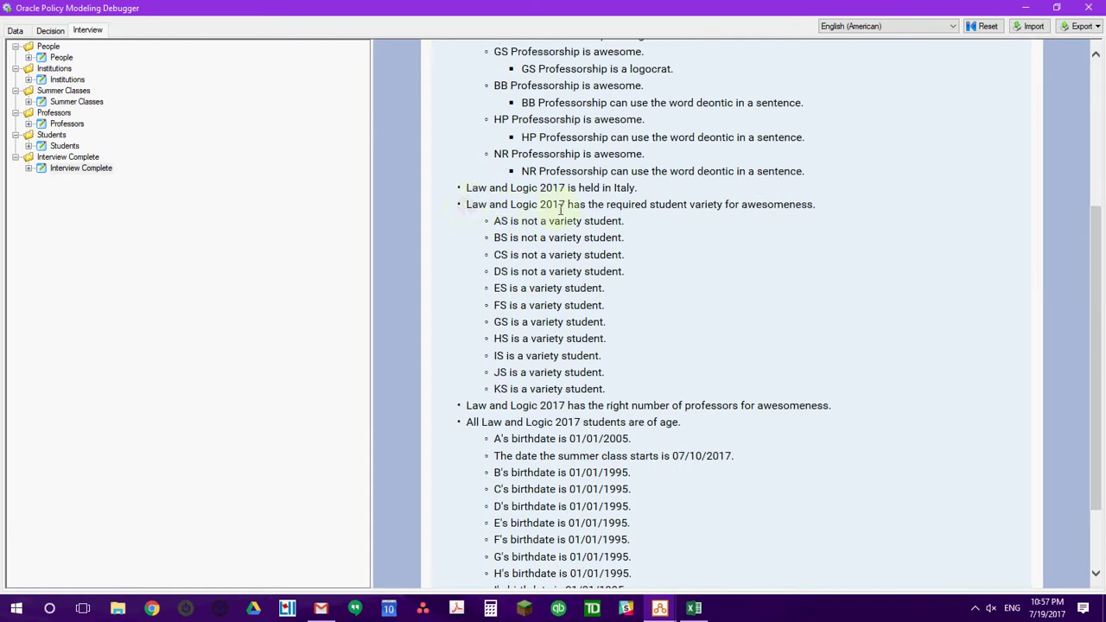
pyautogui.tripleClick(816, 204)
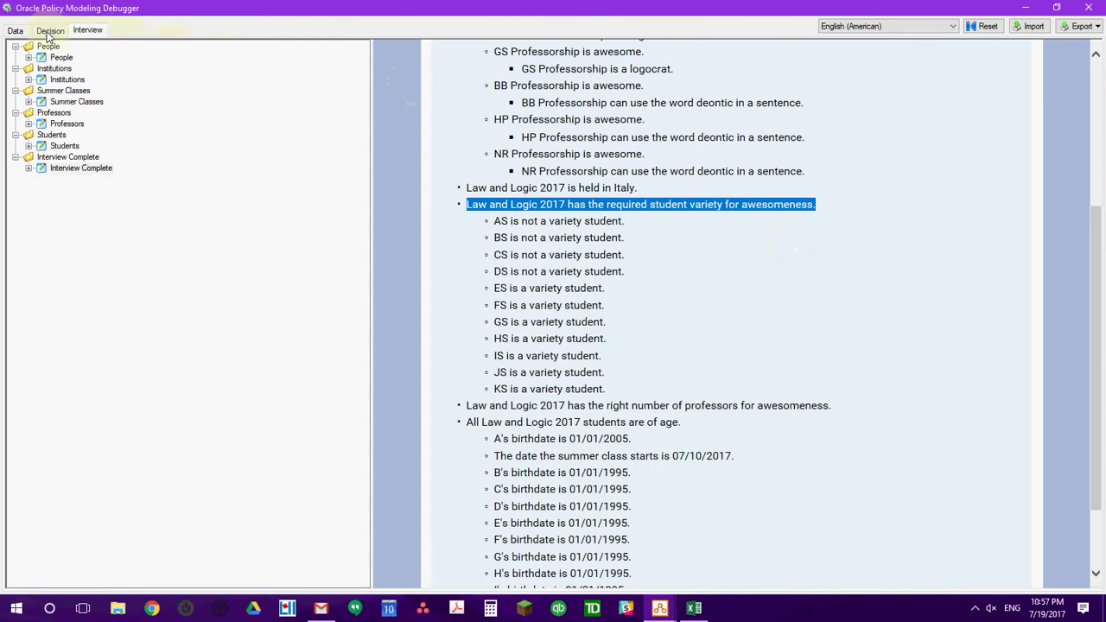
# Switch to the debugger's Data view and collapse the person, professor and student instance lists.
pyautogui.click(16, 31)
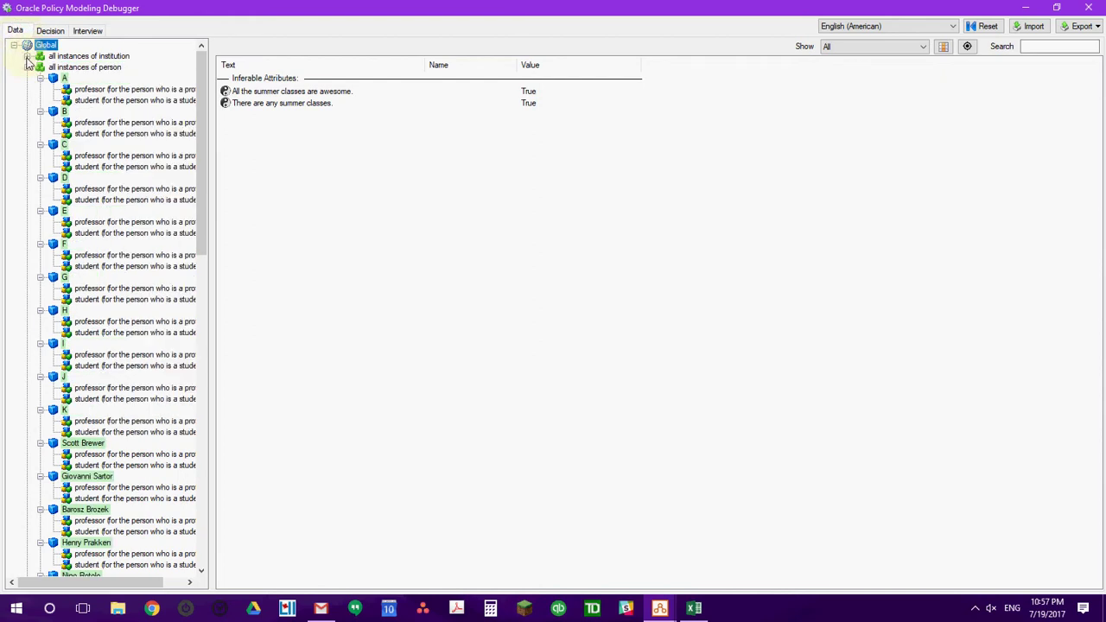
pyautogui.click(27, 67)
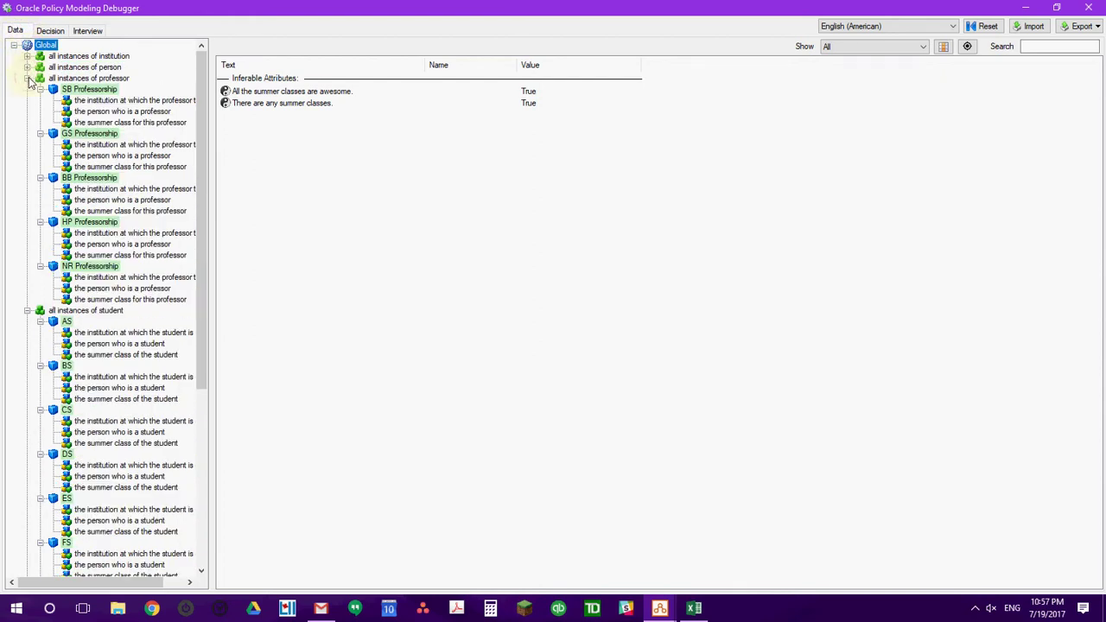
pyautogui.click(27, 78)
pyautogui.click(26, 89)
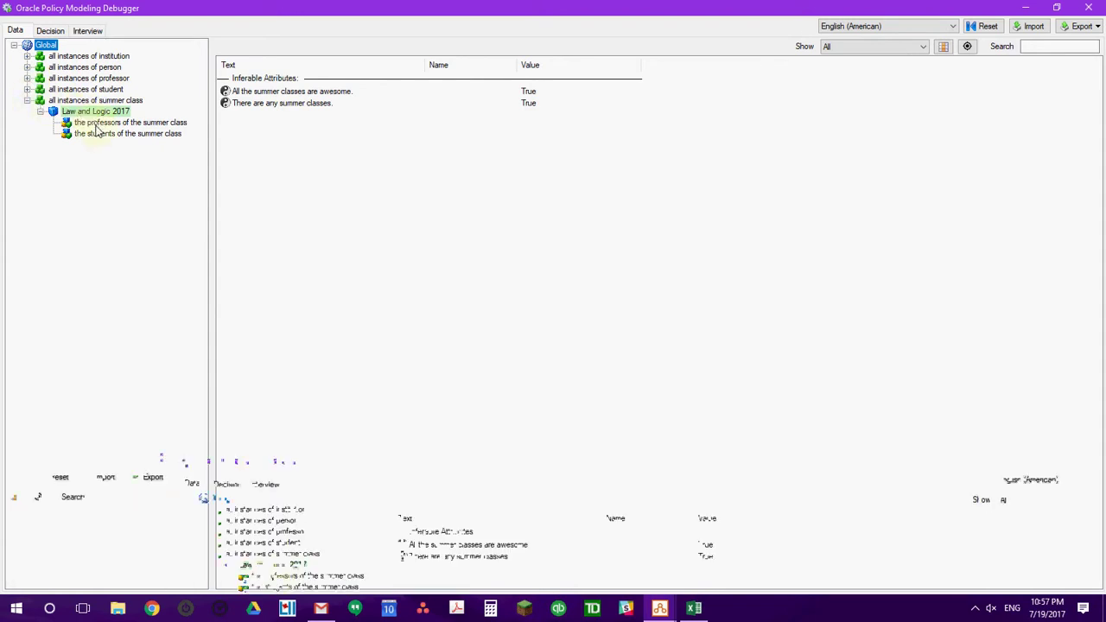
# Show Law and Logic 2017's attributes and bring up options for its student variety attribute.
pyautogui.click(96, 123)
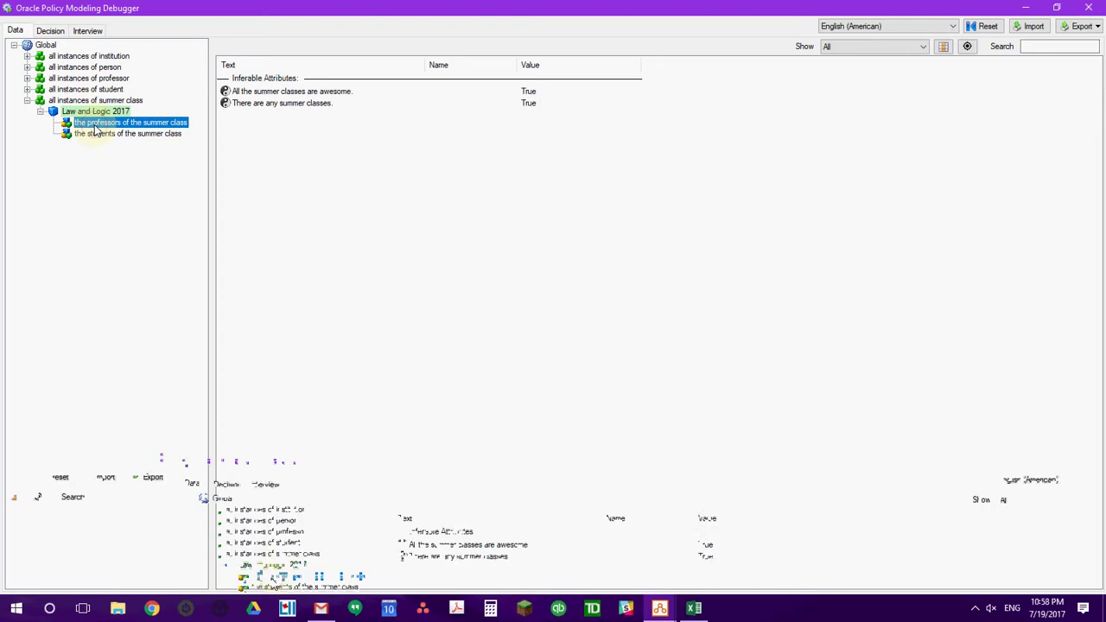
pyautogui.click(97, 134)
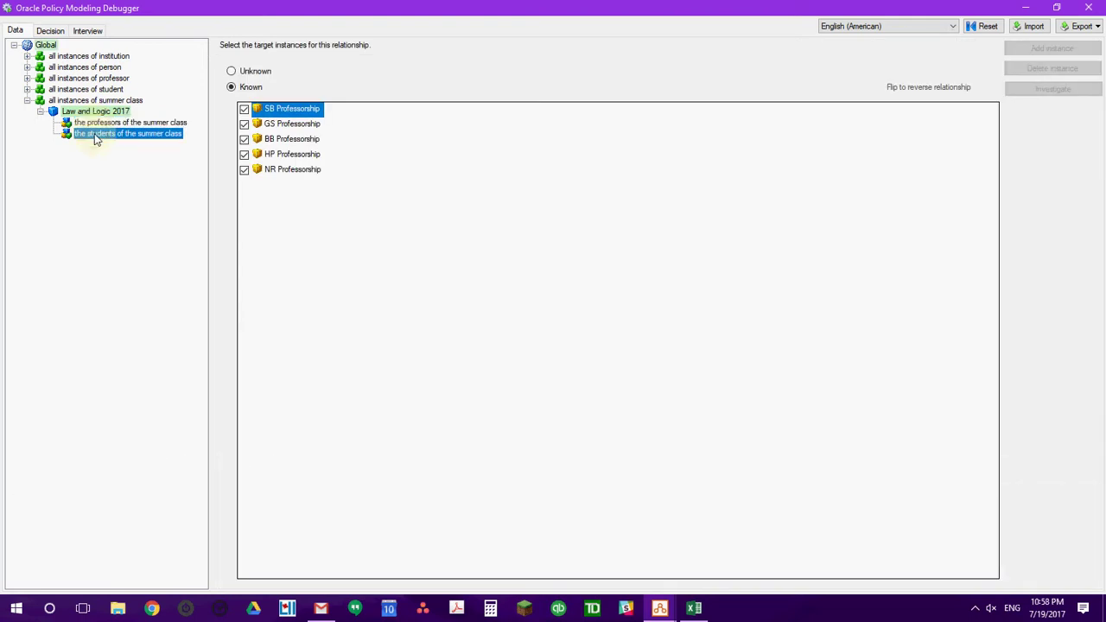
pyautogui.click(84, 112)
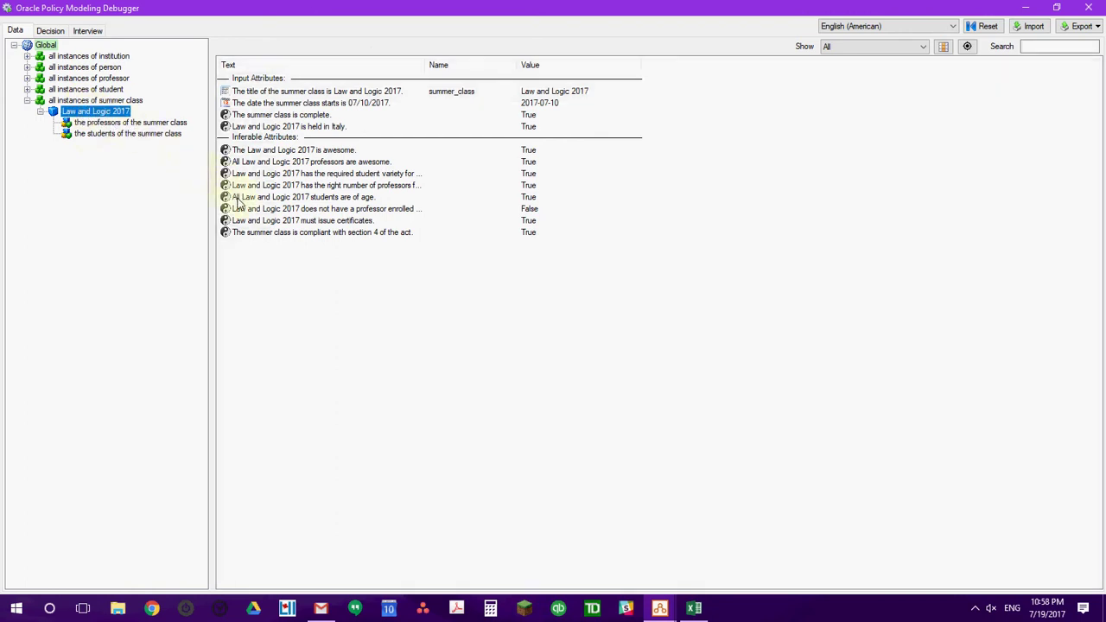
pyautogui.click(295, 174)
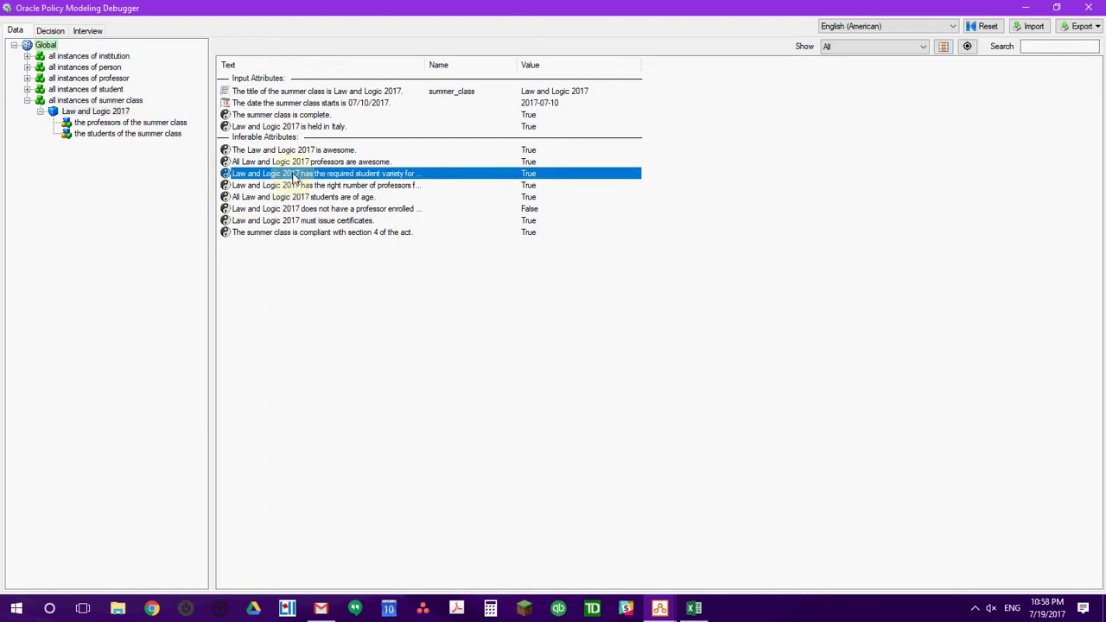
pyautogui.rightClick(295, 176)
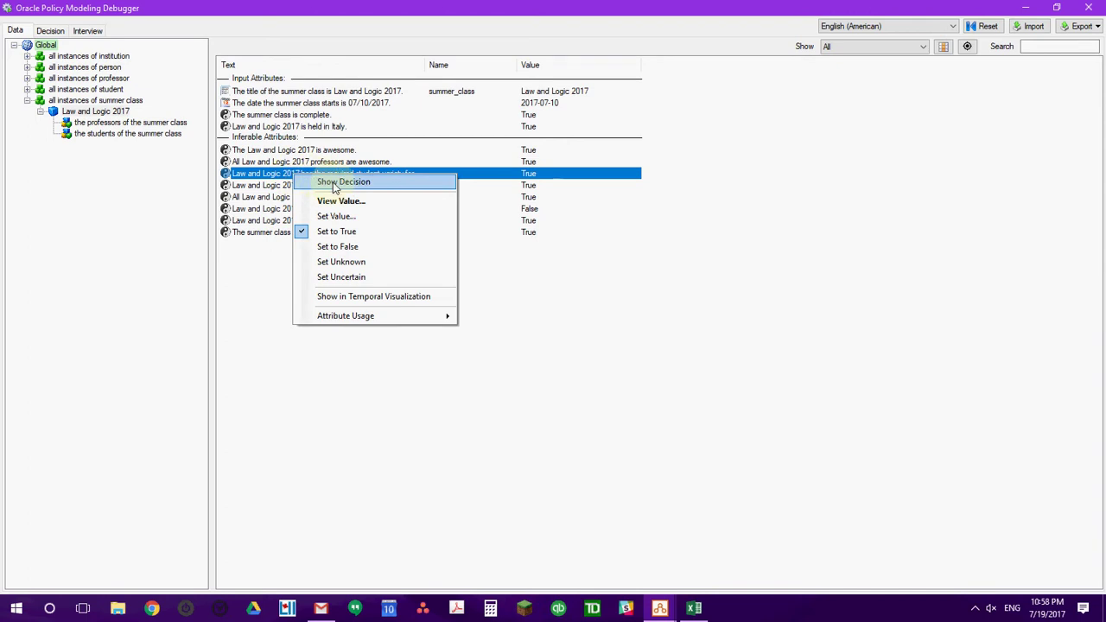
# Trace the student variety conclusion via Attribute Usage to its page 10 rule in Word.
pyautogui.click(343, 183)
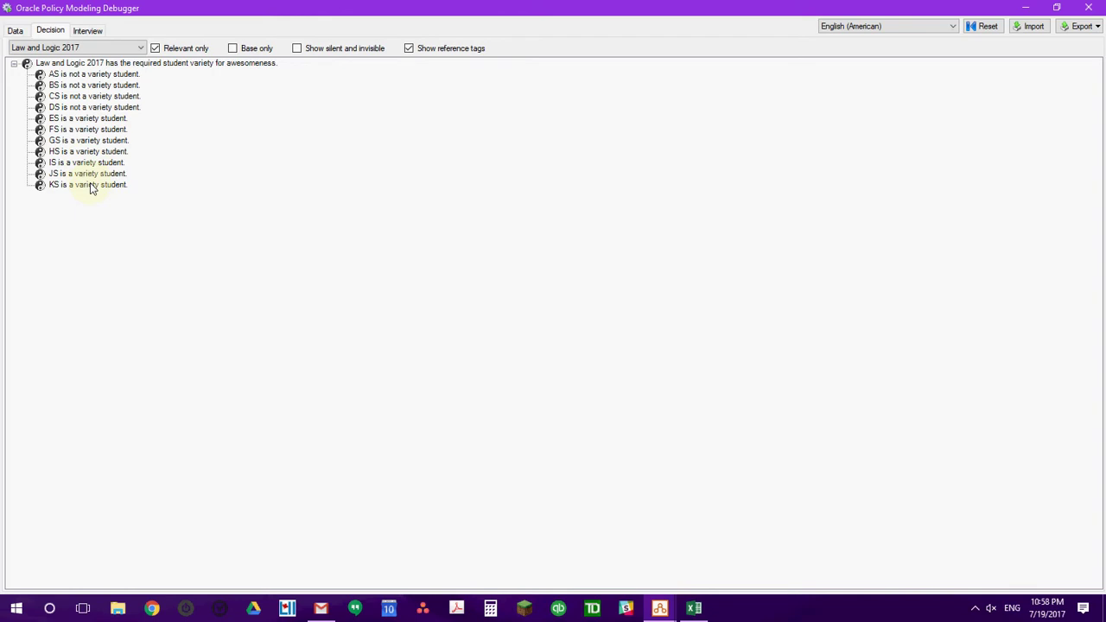
pyautogui.rightClick(109, 66)
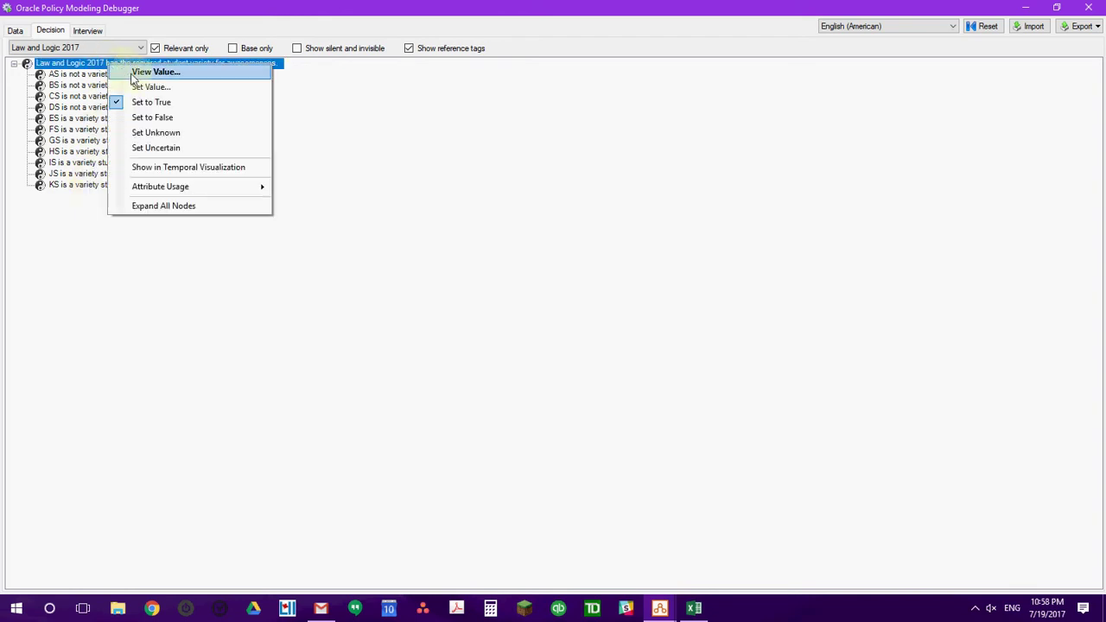
pyautogui.moveTo(193, 190)
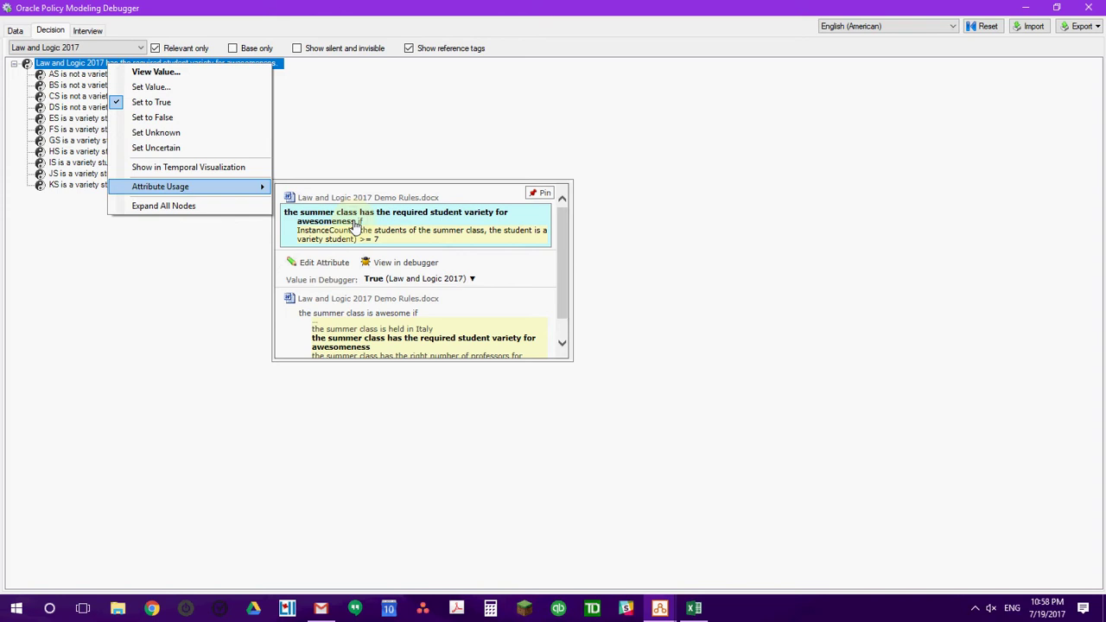
pyautogui.click(354, 224)
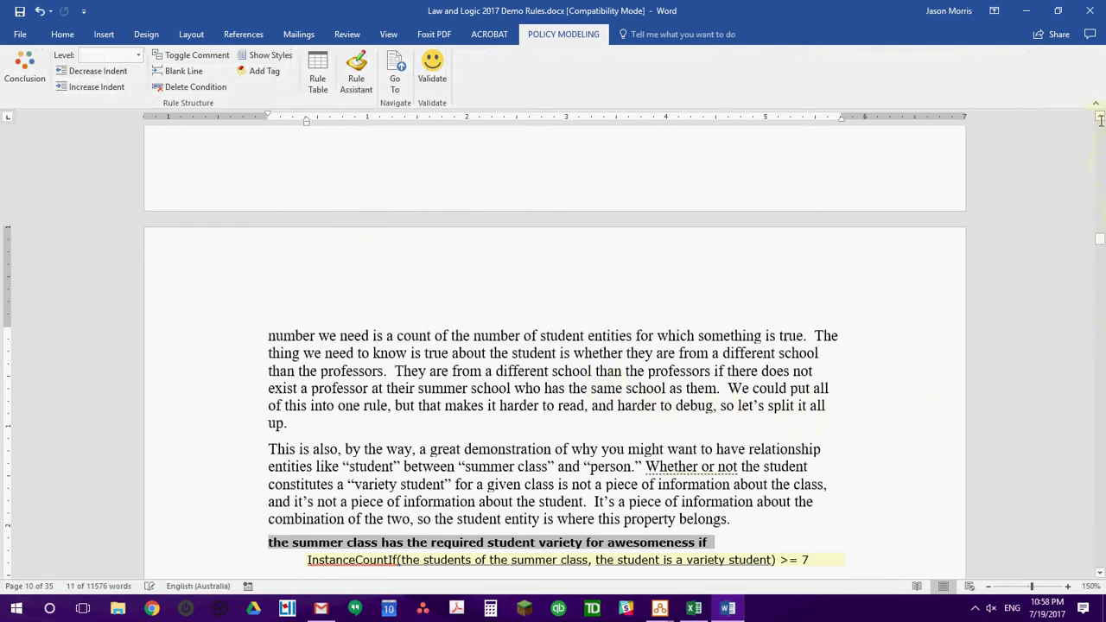
# Highlight clause 2's requirement of at least 7 outside students.
pyautogui.scroll(5, 1100, 119)
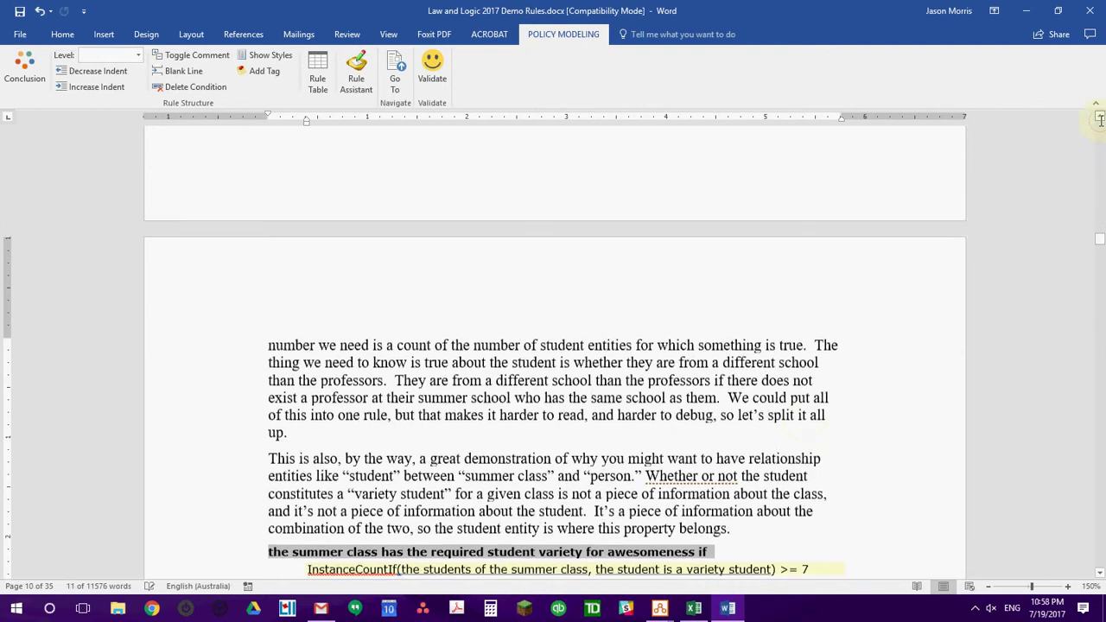
pyautogui.scroll(4, 1100, 119)
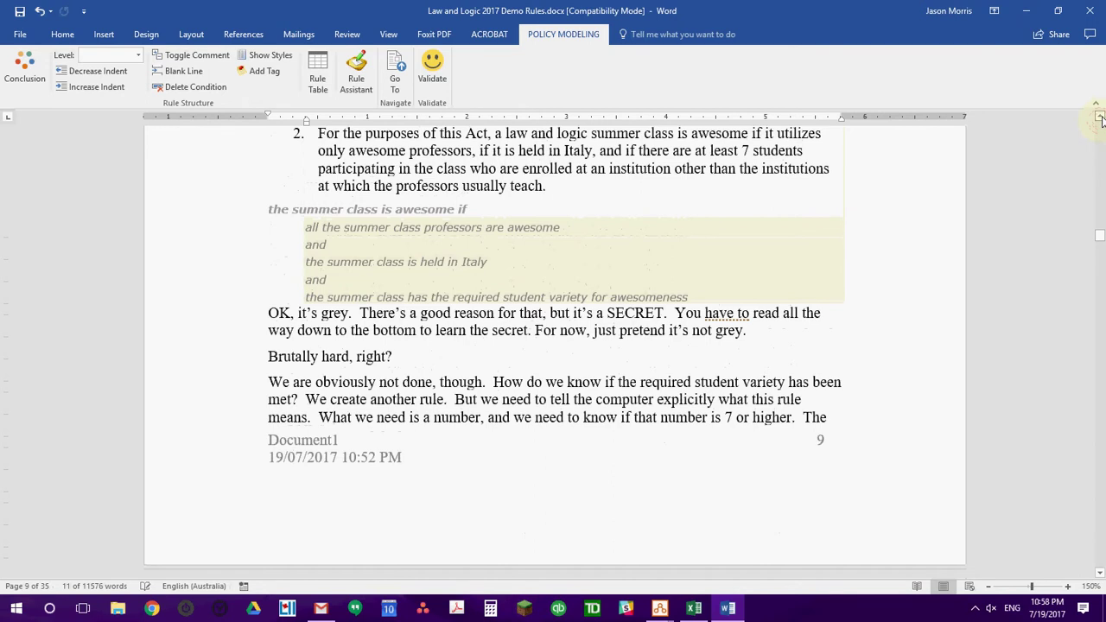
pyautogui.scroll(3, 1100, 119)
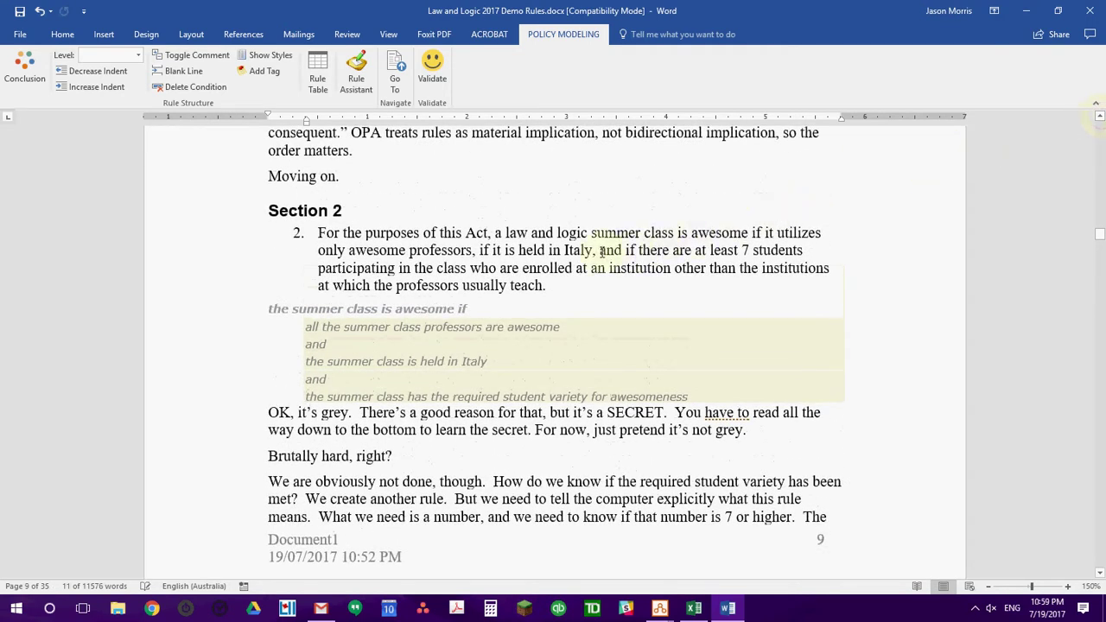
pyautogui.moveTo(603, 250); pyautogui.dragTo(545, 289)
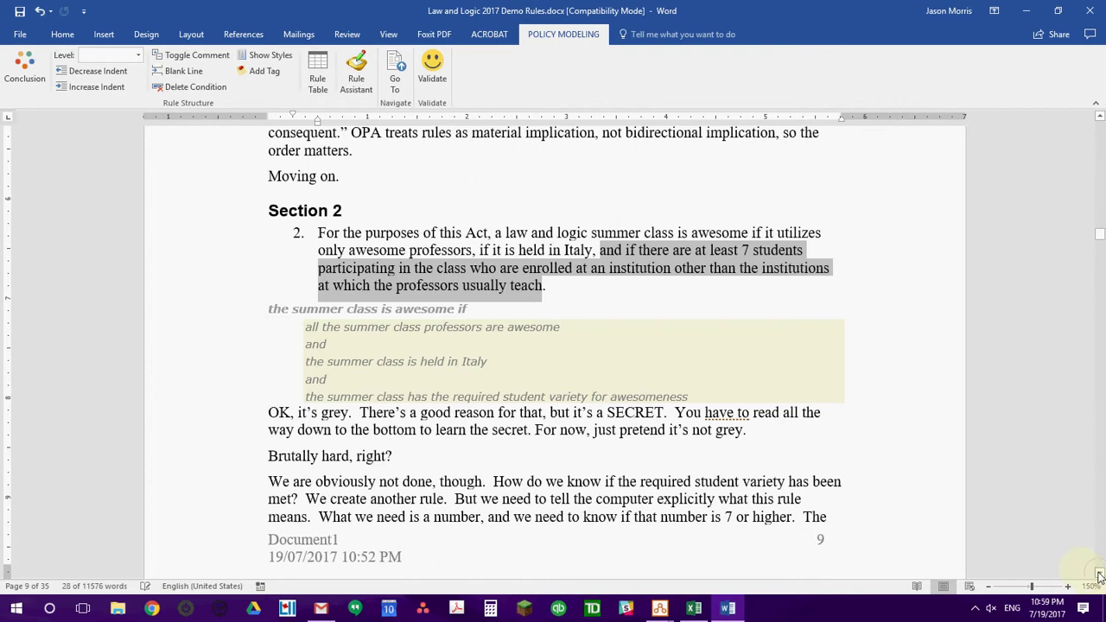
# Highlight the 'student is a variety student' rule, then close the Word rules document.
pyautogui.moveTo(1100, 577); pyautogui.dragTo(1100, 577)
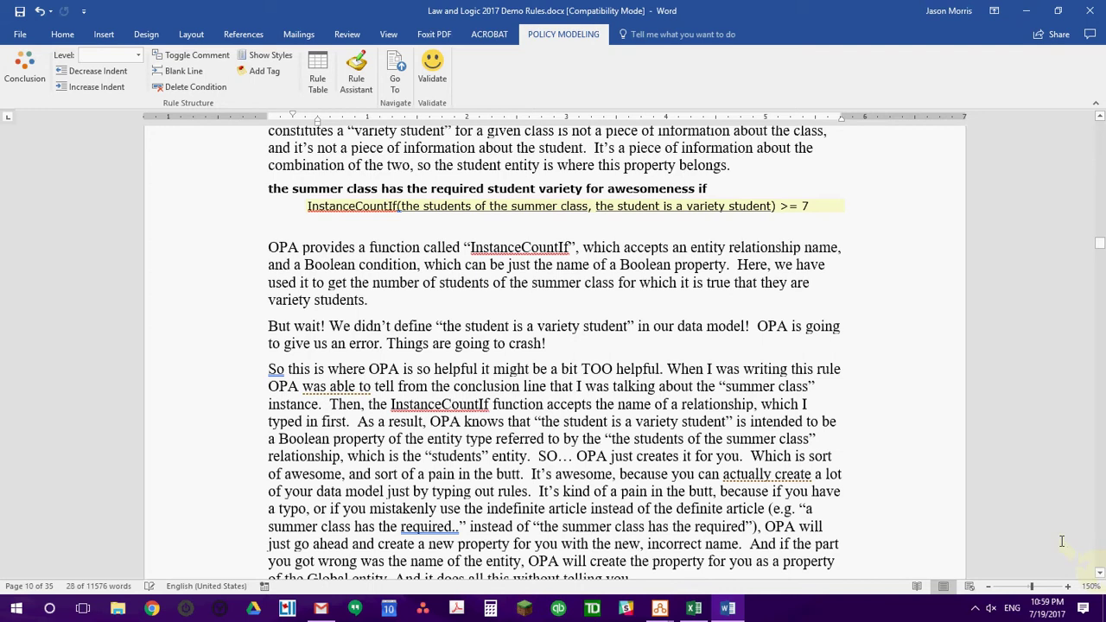
pyautogui.moveTo(1101, 577); pyautogui.dragTo(1100, 576)
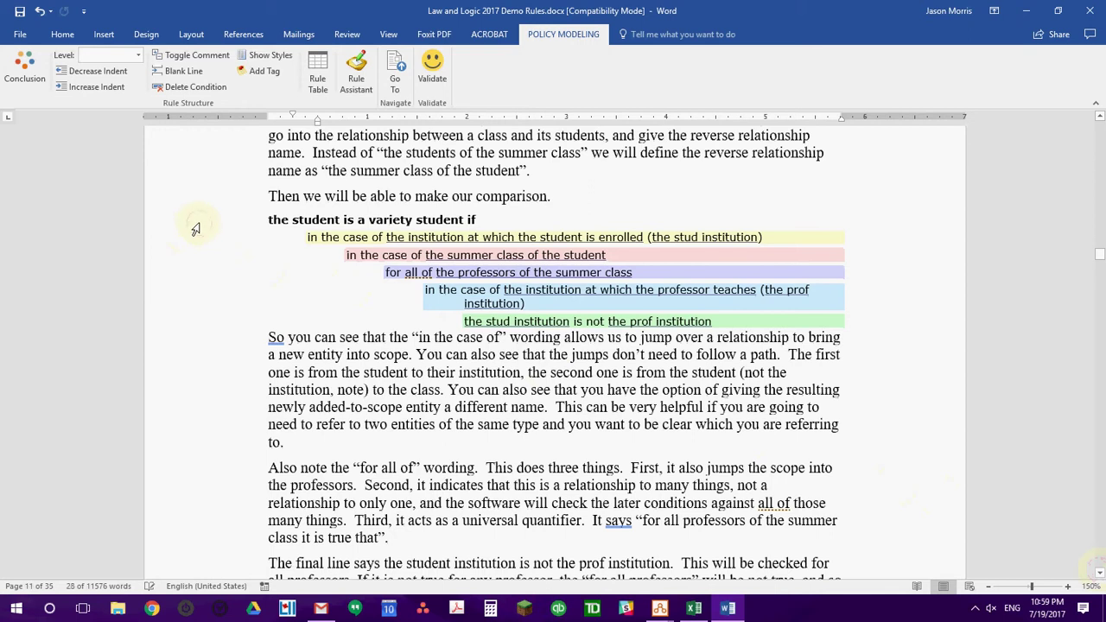
pyautogui.moveTo(195, 229); pyautogui.dragTo(186, 323)
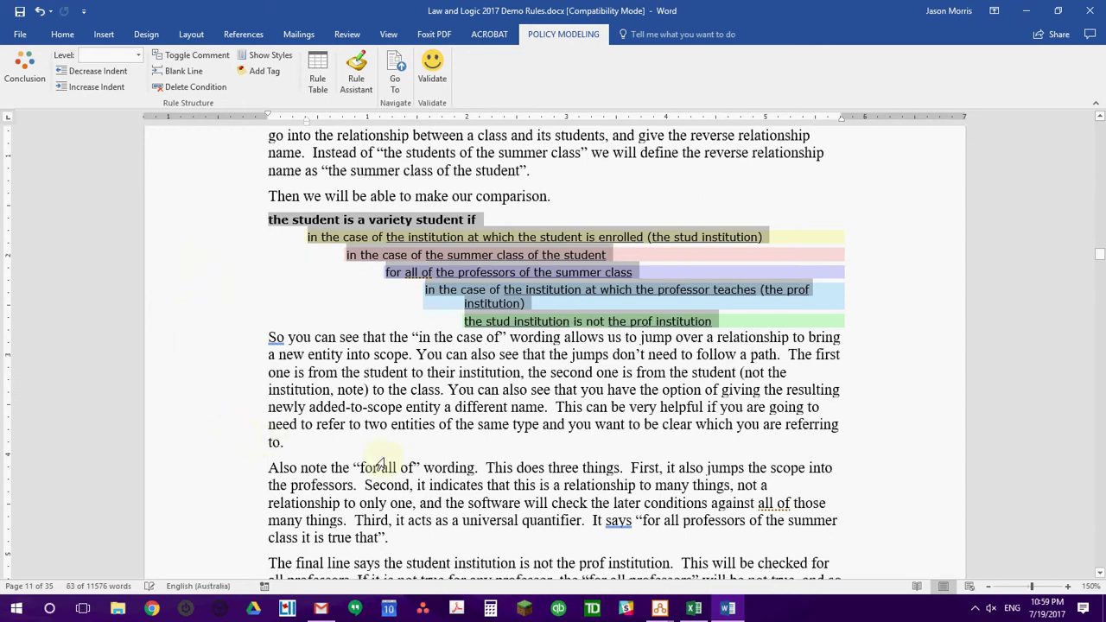
pyautogui.click(1090, 10)
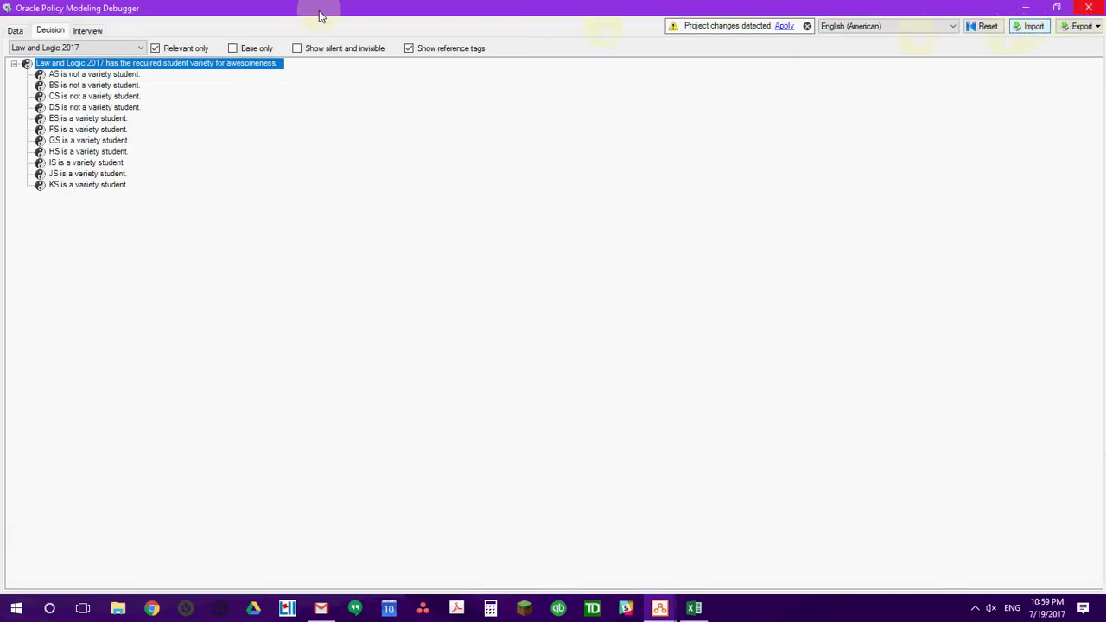
# On the Students interview screen, set ES, FS and GS's institution to Harvard Law School.
pyautogui.click(88, 31)
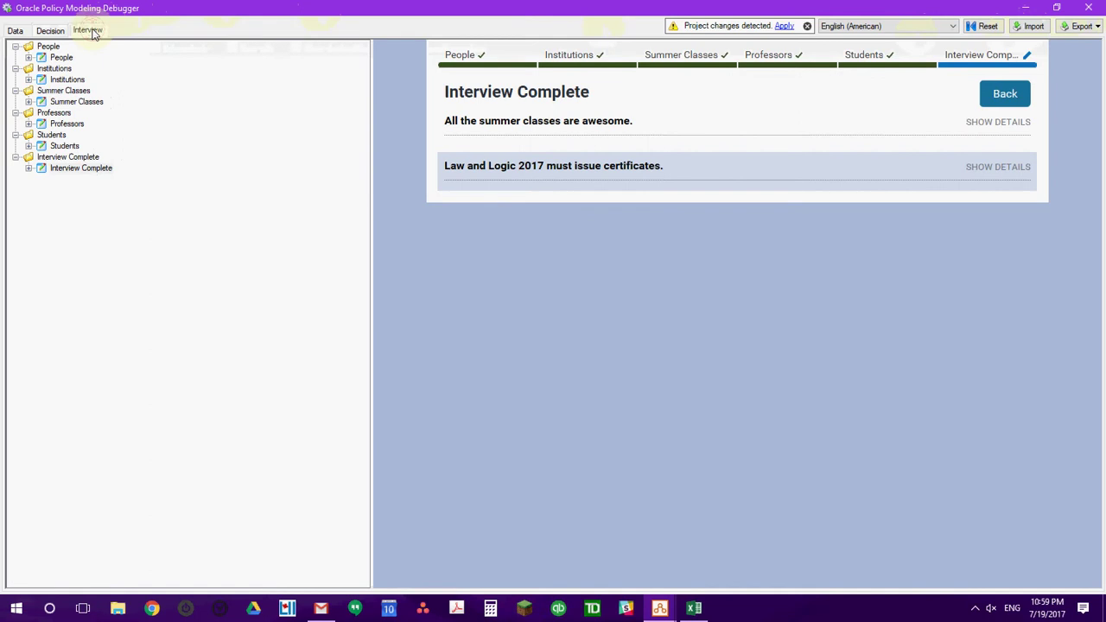
pyautogui.click(62, 147)
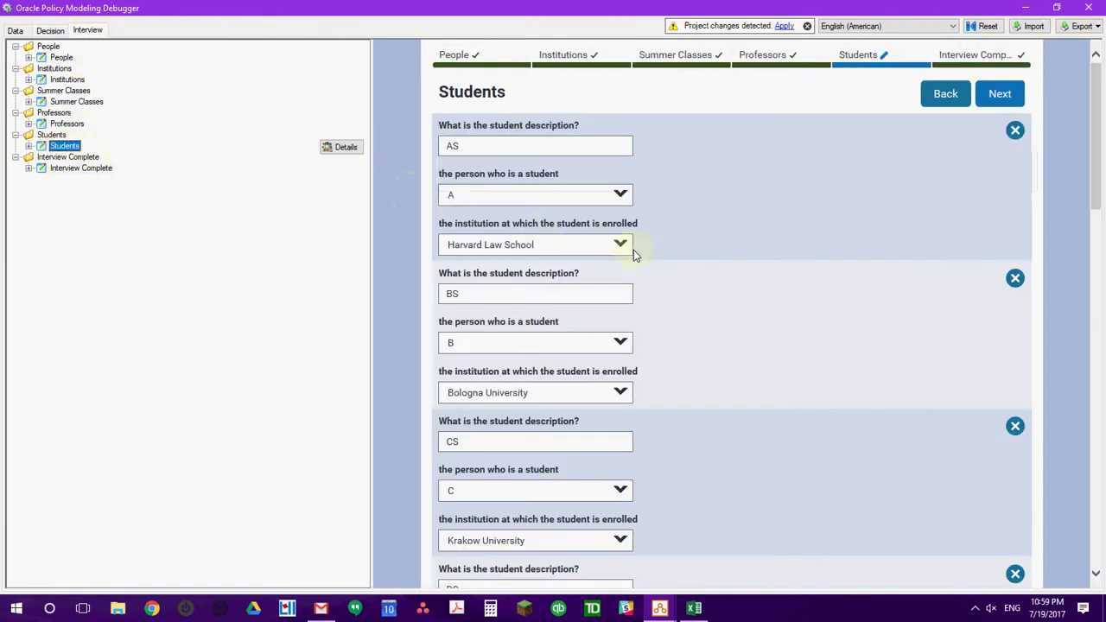
pyautogui.moveTo(1095, 201); pyautogui.dragTo(1098, 391)
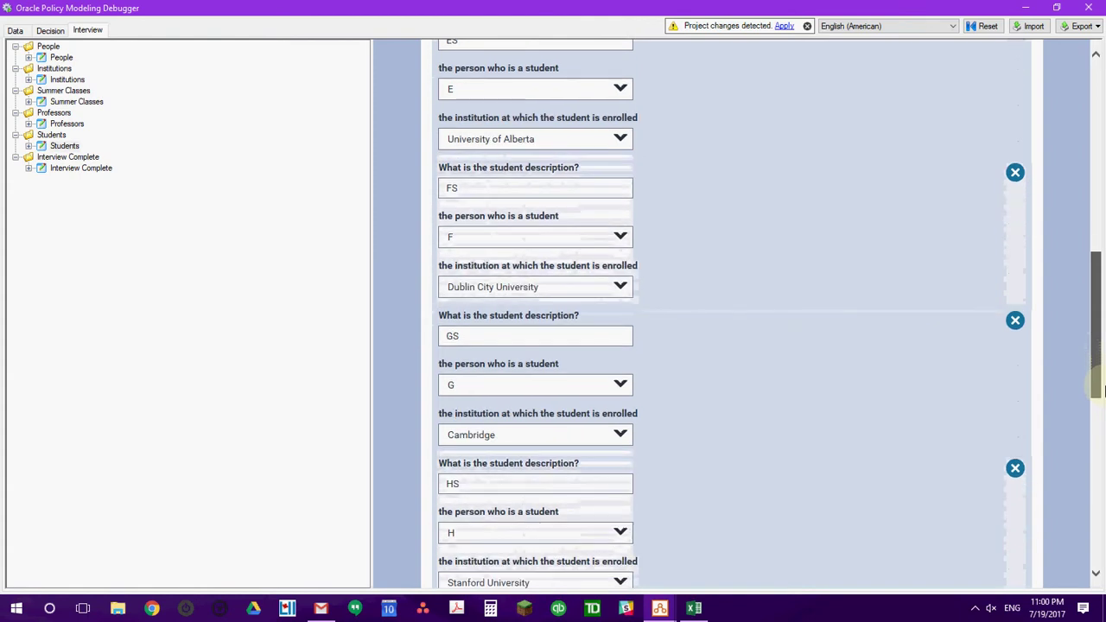
pyautogui.click(620, 140)
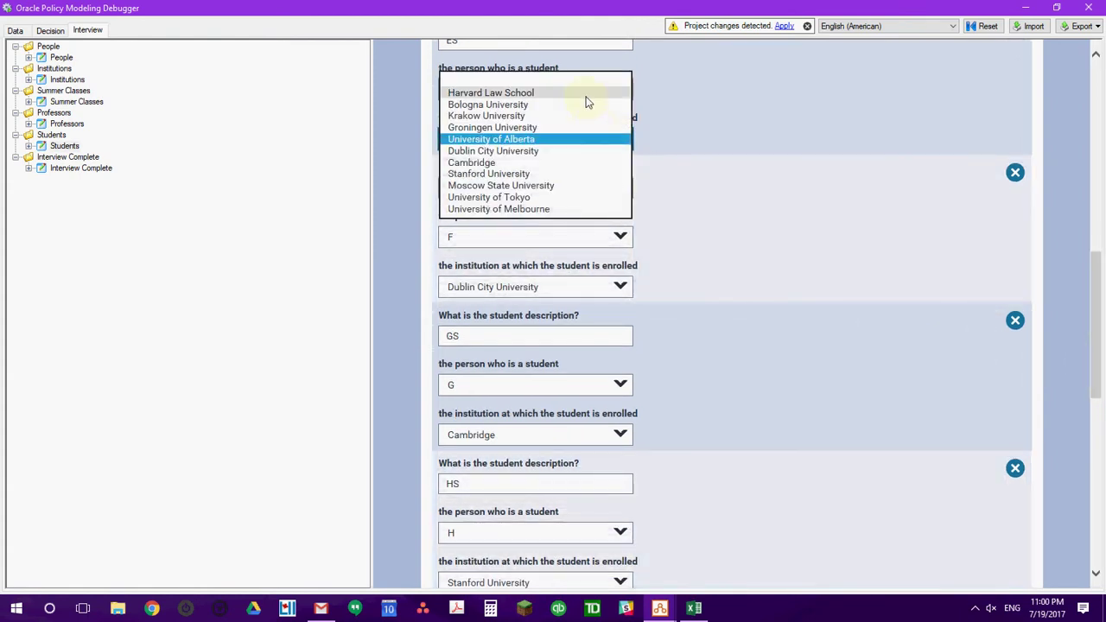
pyautogui.click(586, 93)
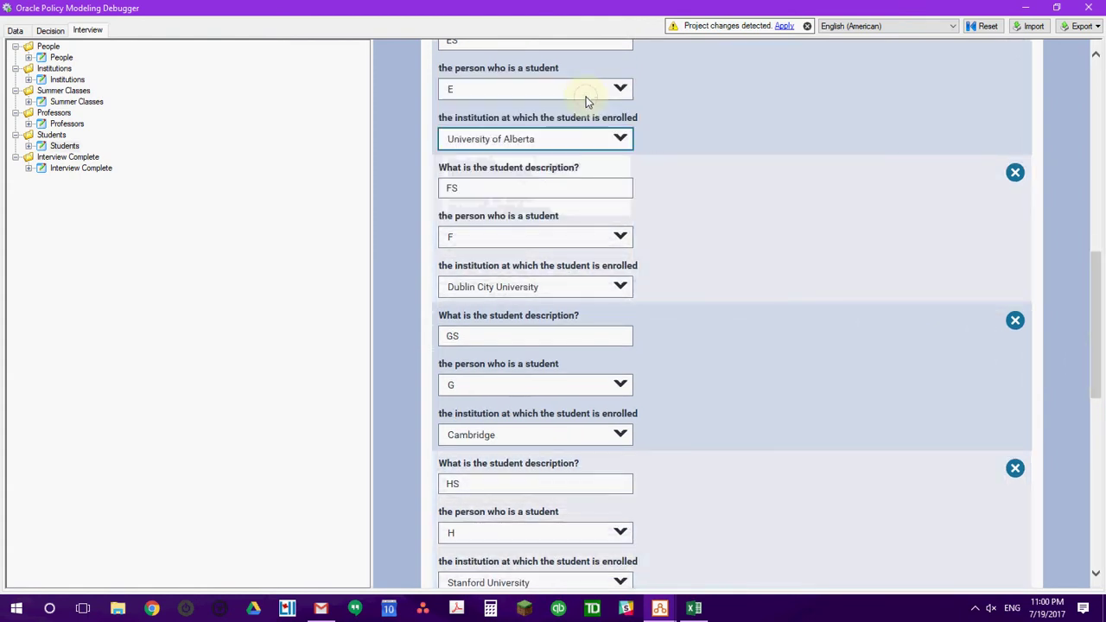
pyautogui.click(621, 287)
pyautogui.click(583, 232)
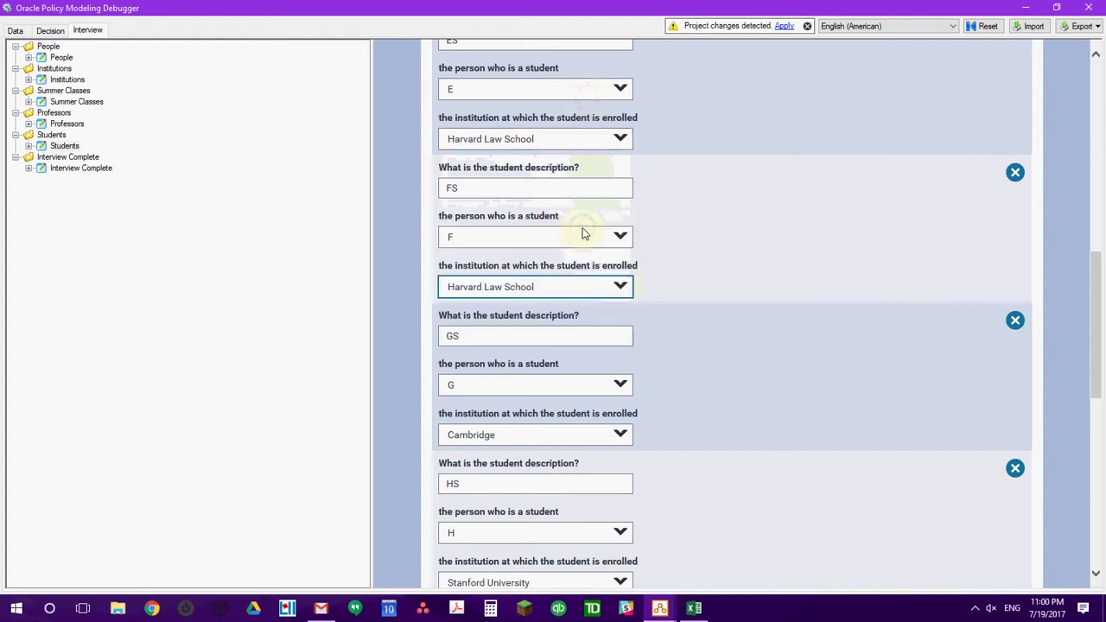
pyautogui.click(619, 435)
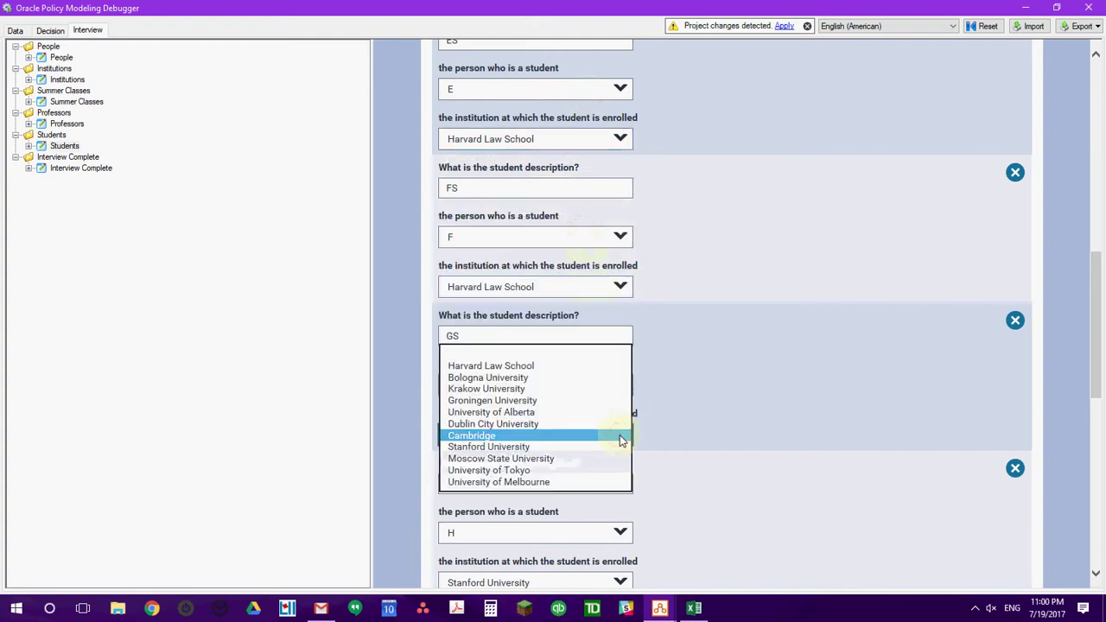
pyautogui.click(577, 368)
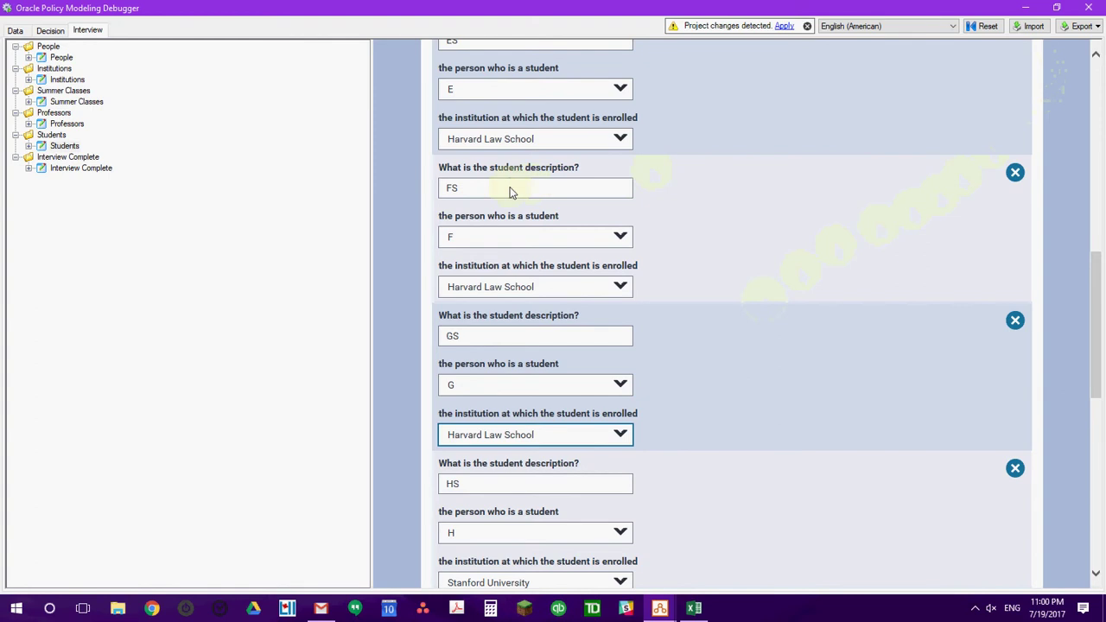
pyautogui.scroll(1, 1100, 304)
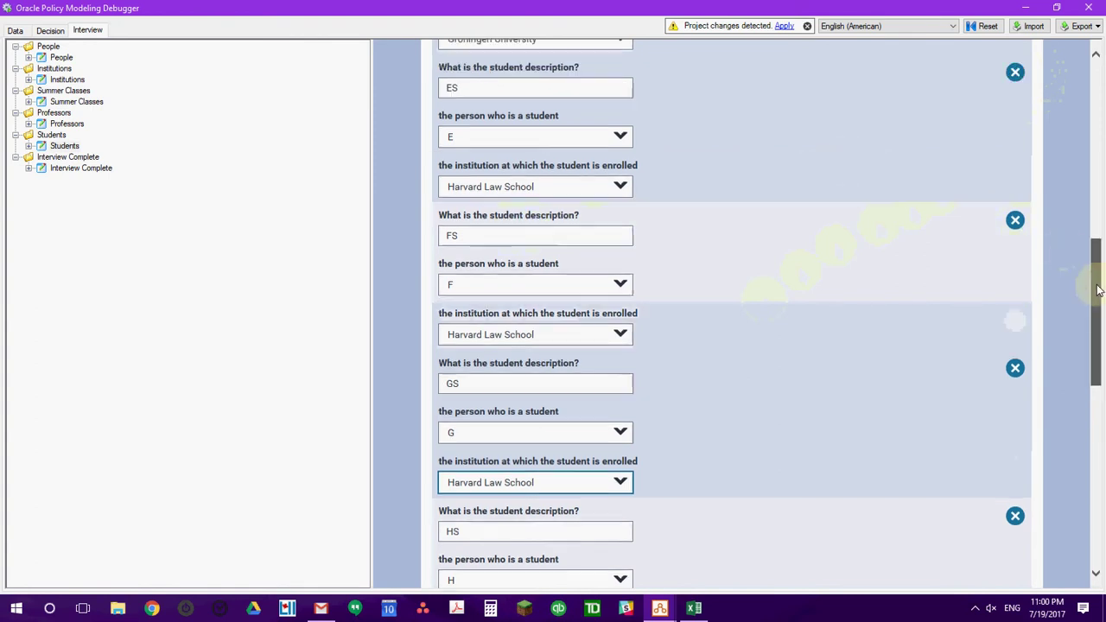
pyautogui.scroll(8, 1099, 75)
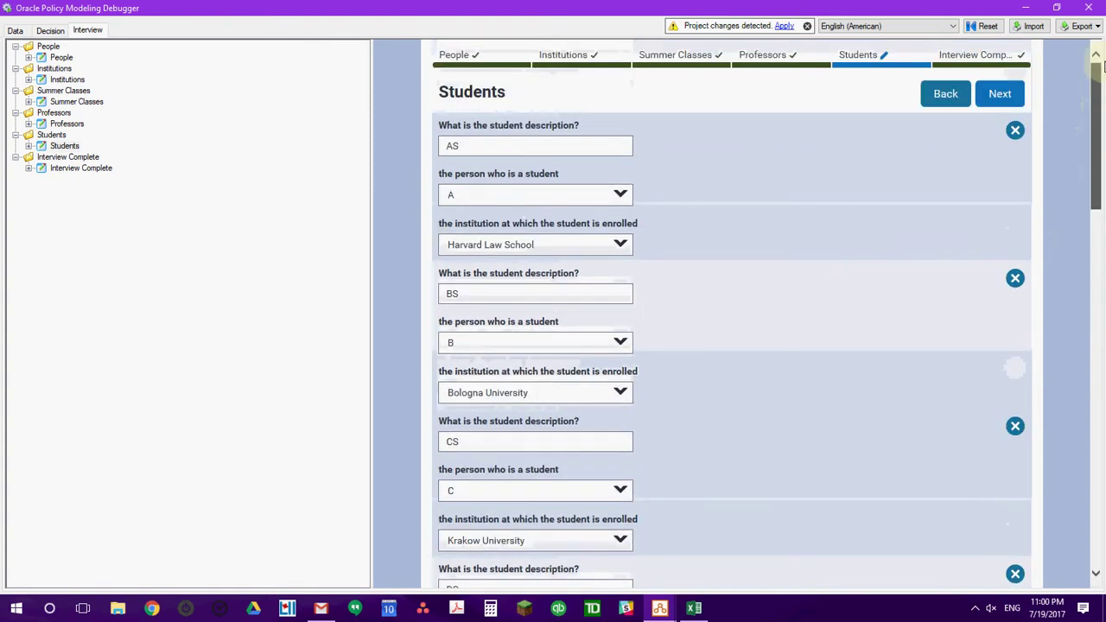
# Show why certificates aren't issued: Law and Logic 2017 lacks variety, with ES, FS, GS no longer variety students.
pyautogui.click(997, 94)
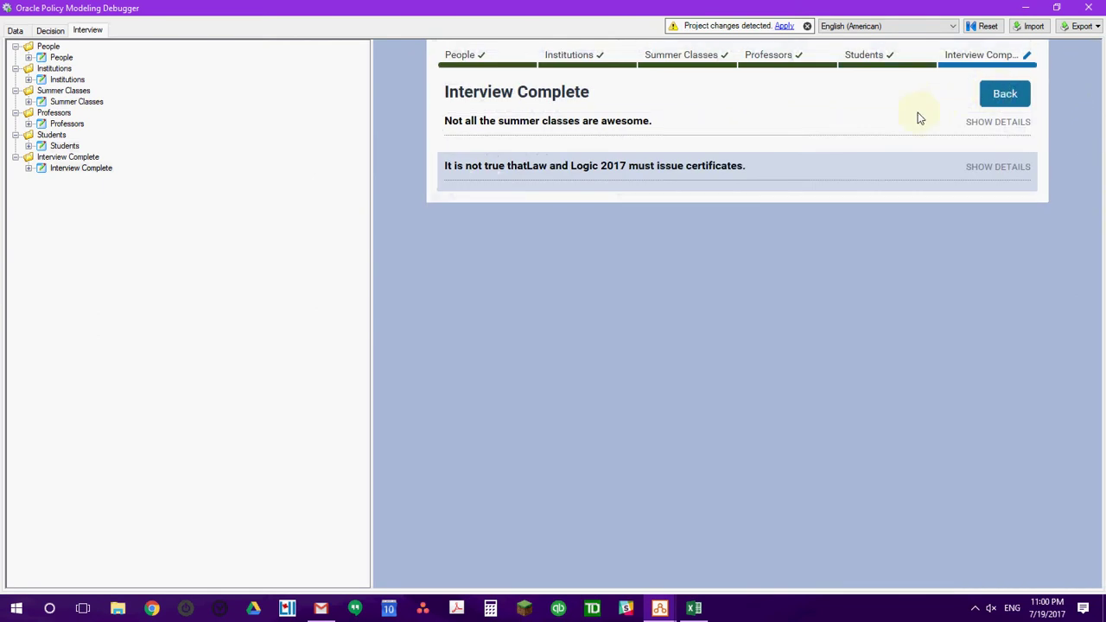
pyautogui.click(994, 166)
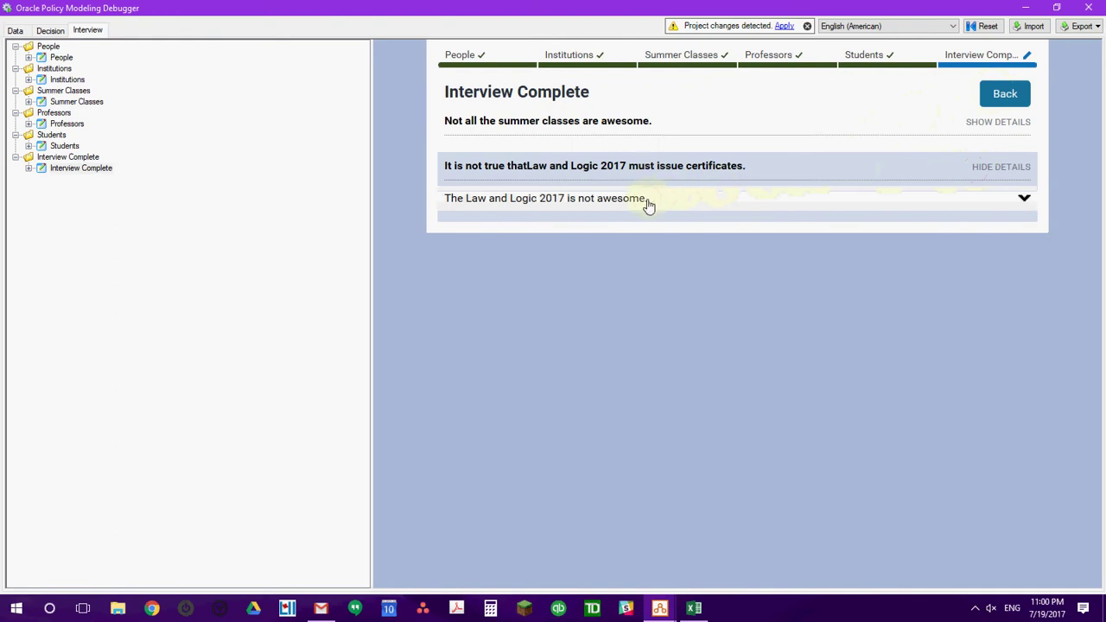
pyautogui.tripleClick(452, 208)
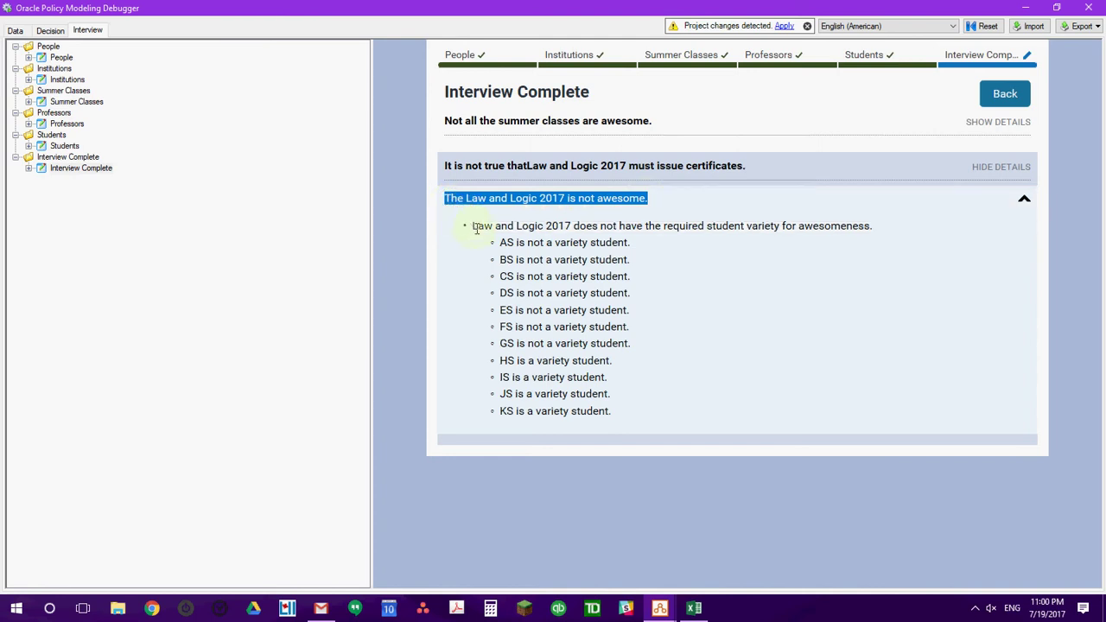
pyautogui.moveTo(472, 228); pyautogui.dragTo(875, 228)
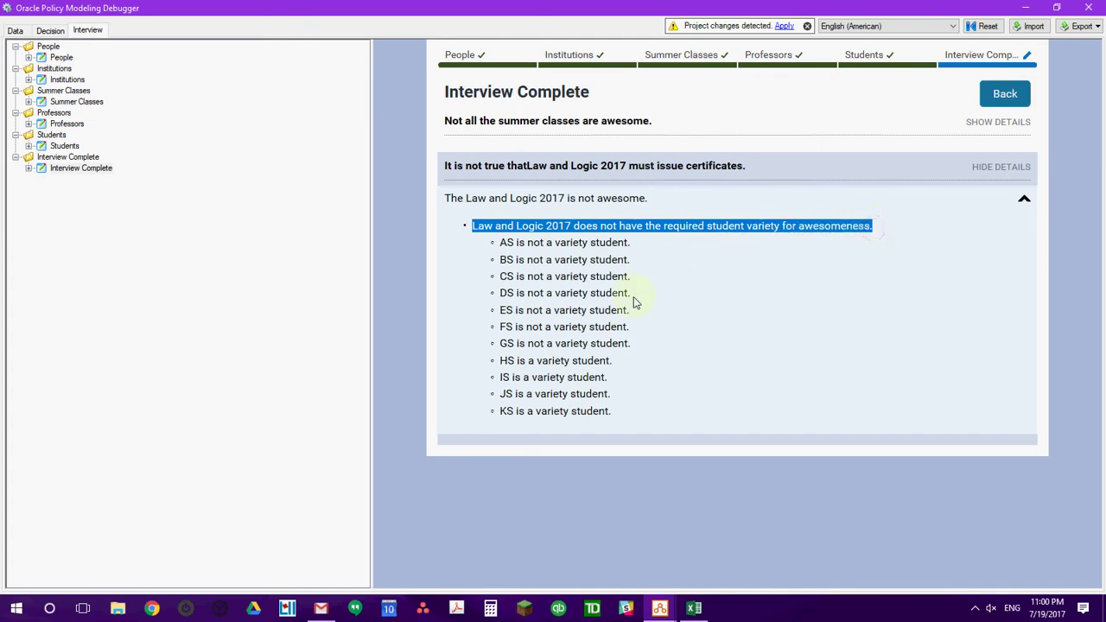
pyautogui.moveTo(631, 347); pyautogui.dragTo(499, 308)
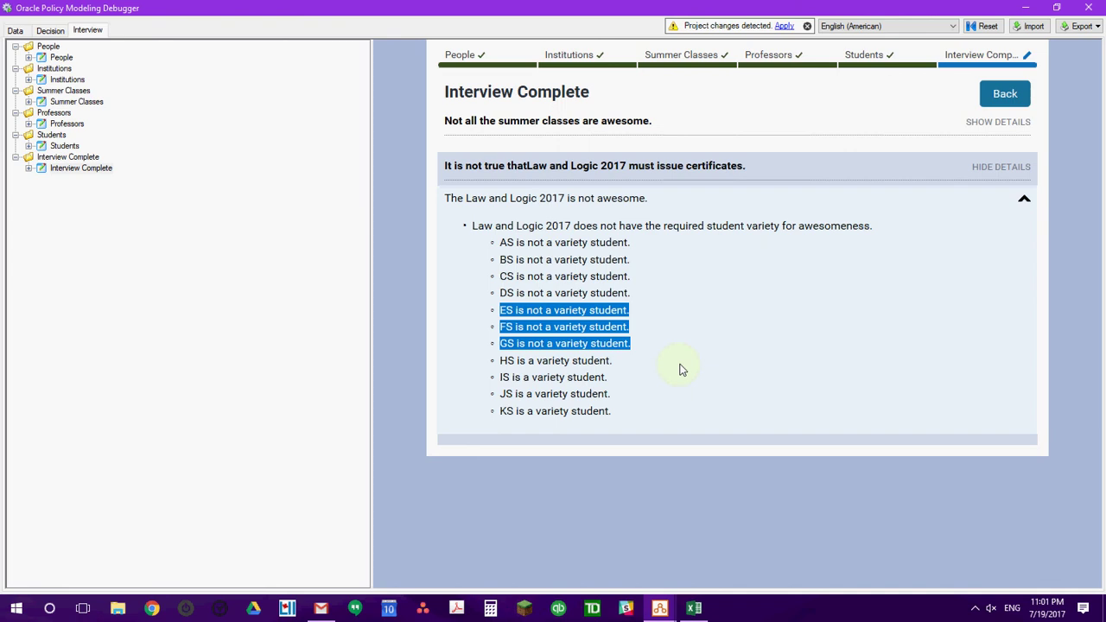
pyautogui.click(976, 608)
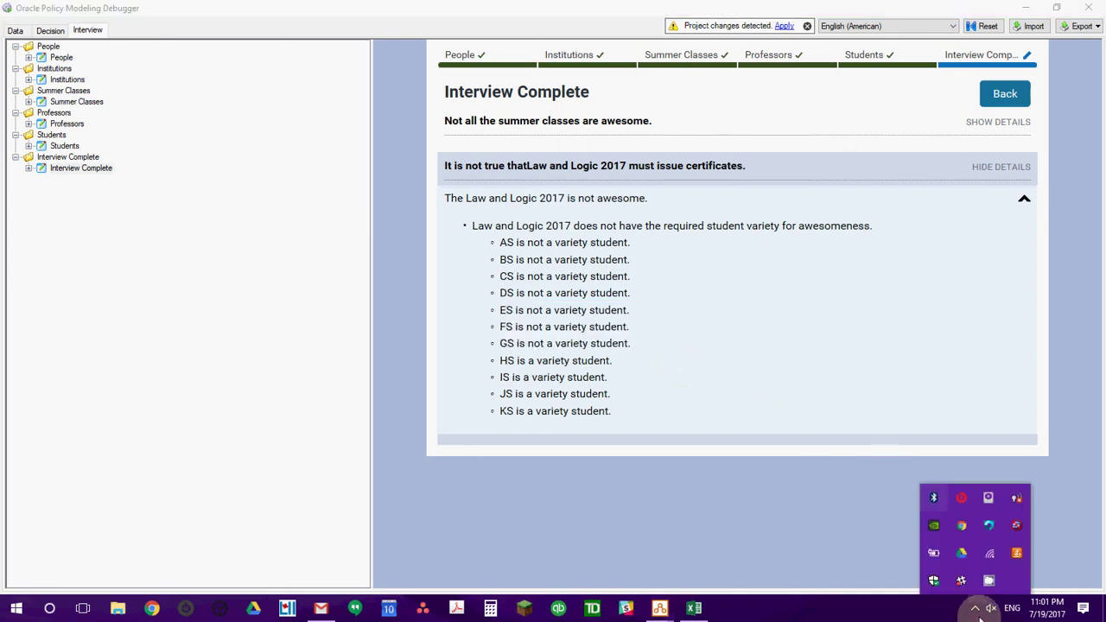